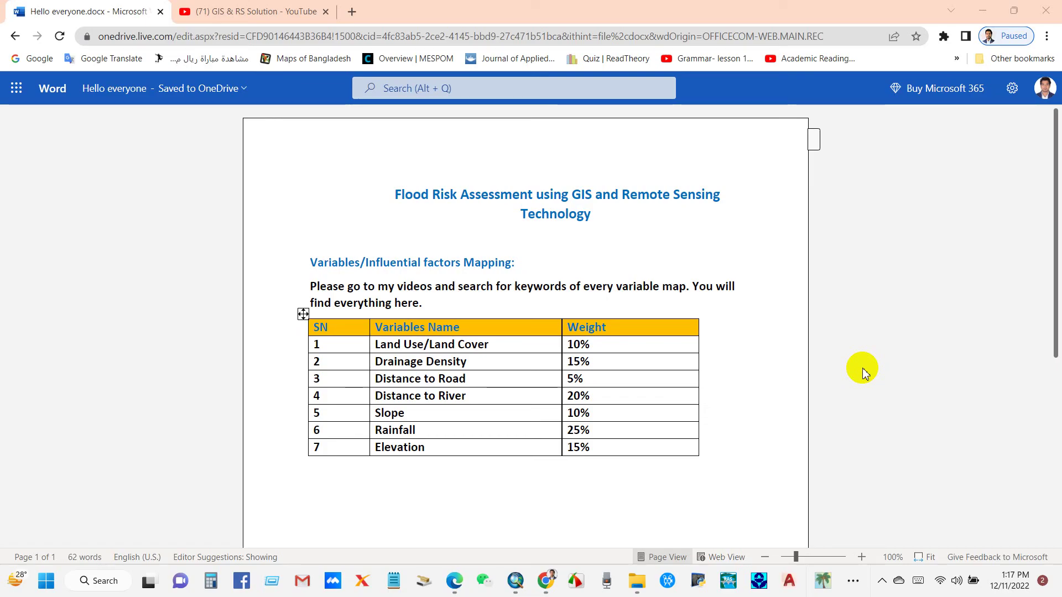
Step: Switch to ArcMap and preview the Land Use/Land Cover and Drainage Density layers one at a time, hiding each again
left_click(515, 582)
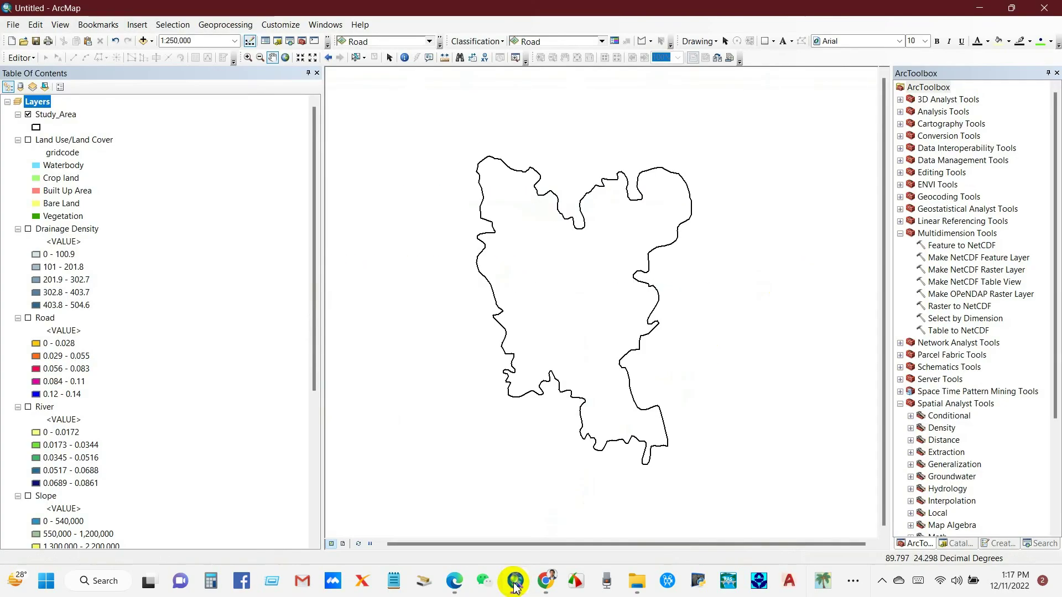
left_click_drag(620, 260, 618, 263)
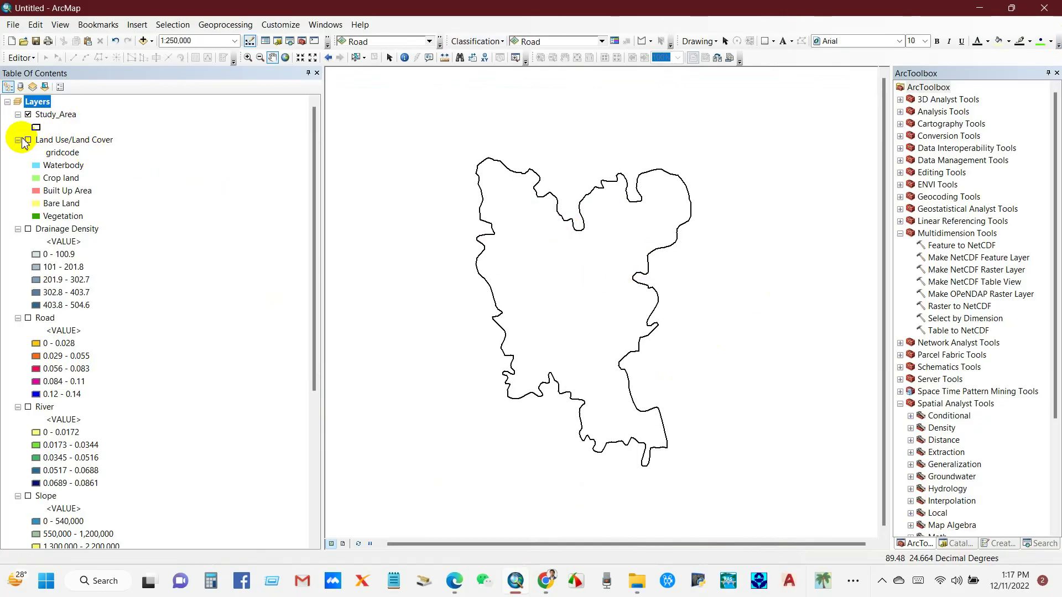
left_click(28, 140)
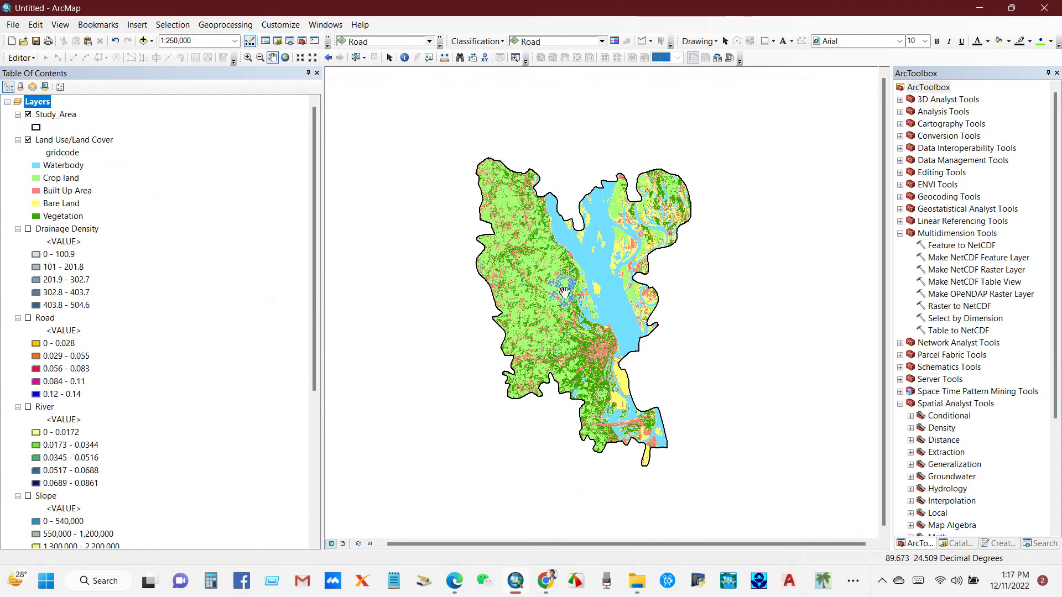
scroll(574, 306, "down", 1)
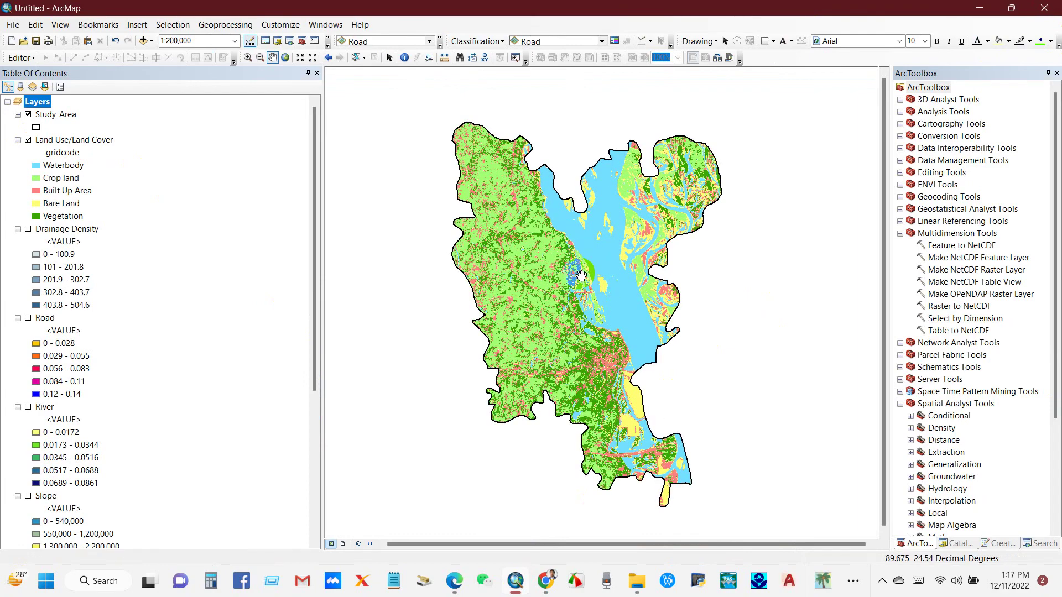
left_click(27, 140)
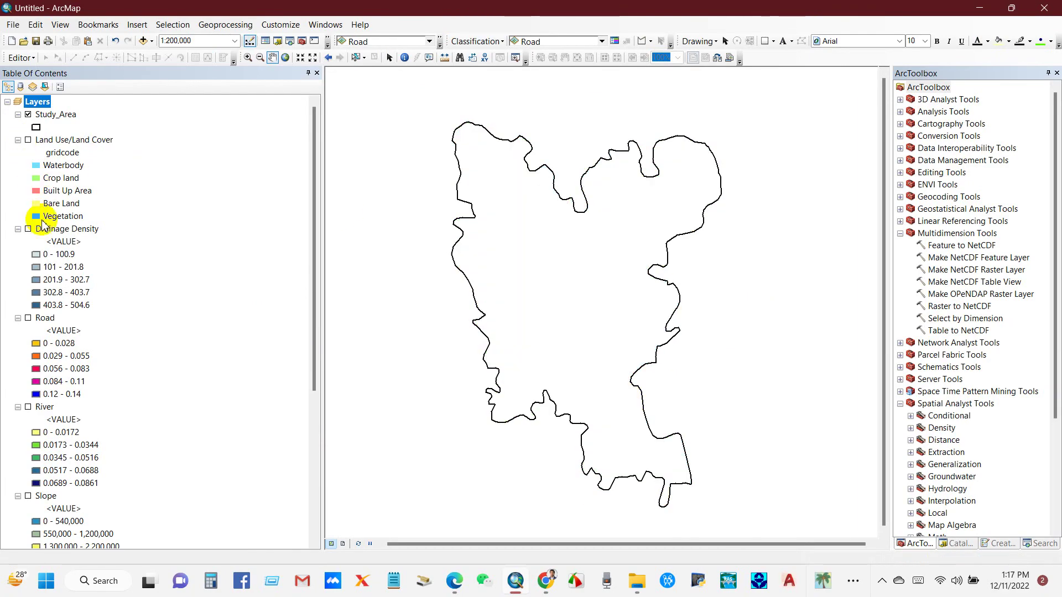
left_click(28, 229)
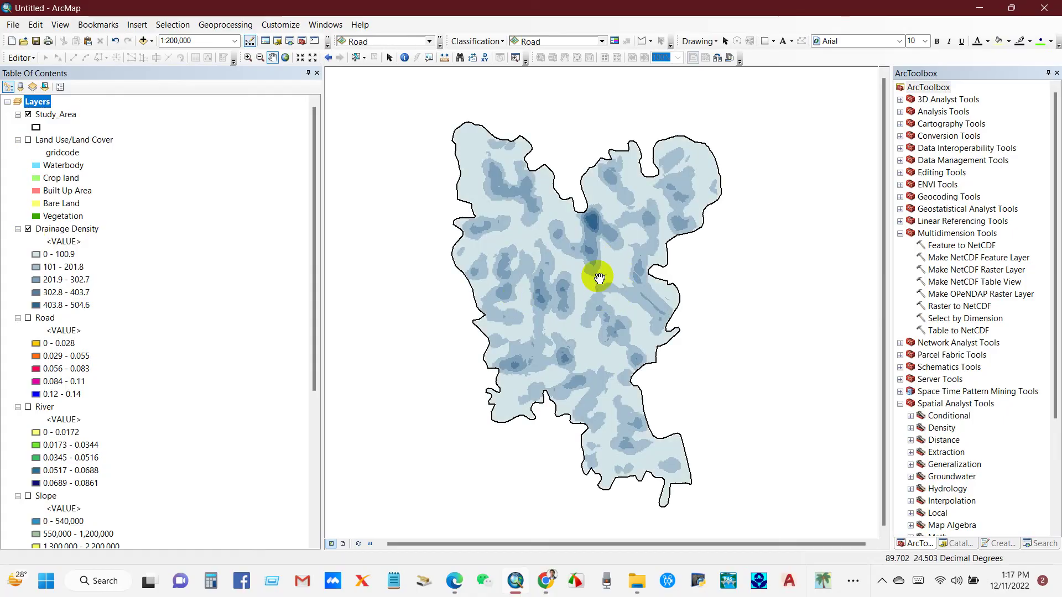
left_click(28, 230)
Step: Preview the Road and River layers one at a time, hiding each again
scroll(26, 255, "down", 2)
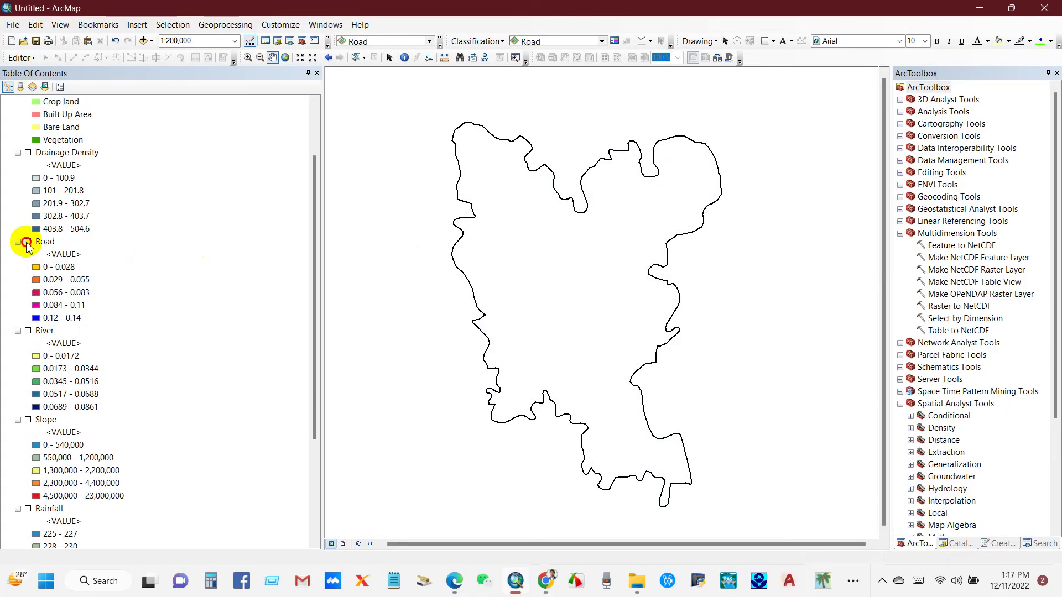
left_click(28, 242)
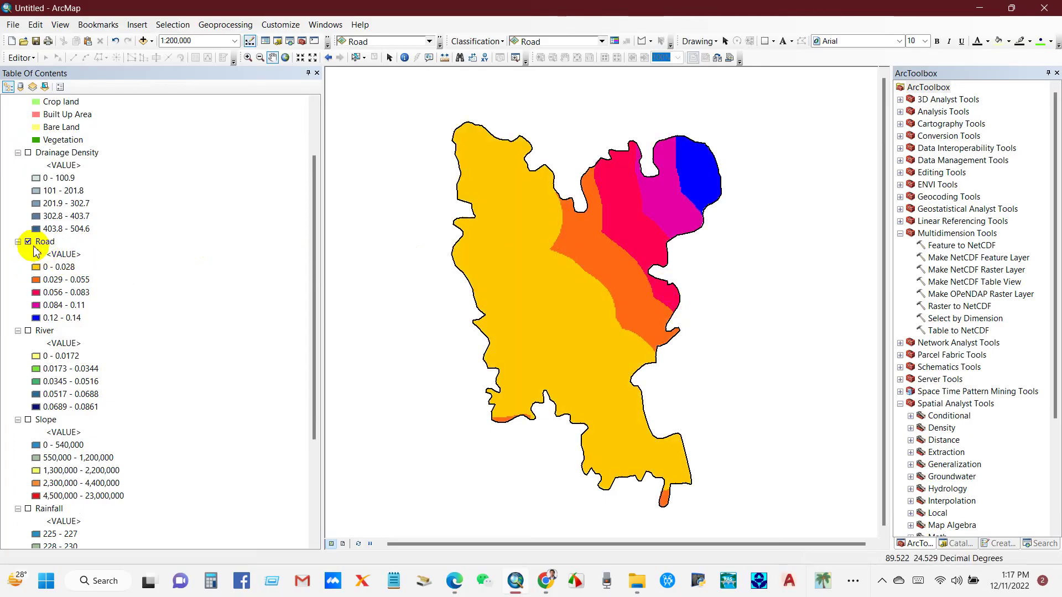
left_click(27, 243)
left_click(29, 331)
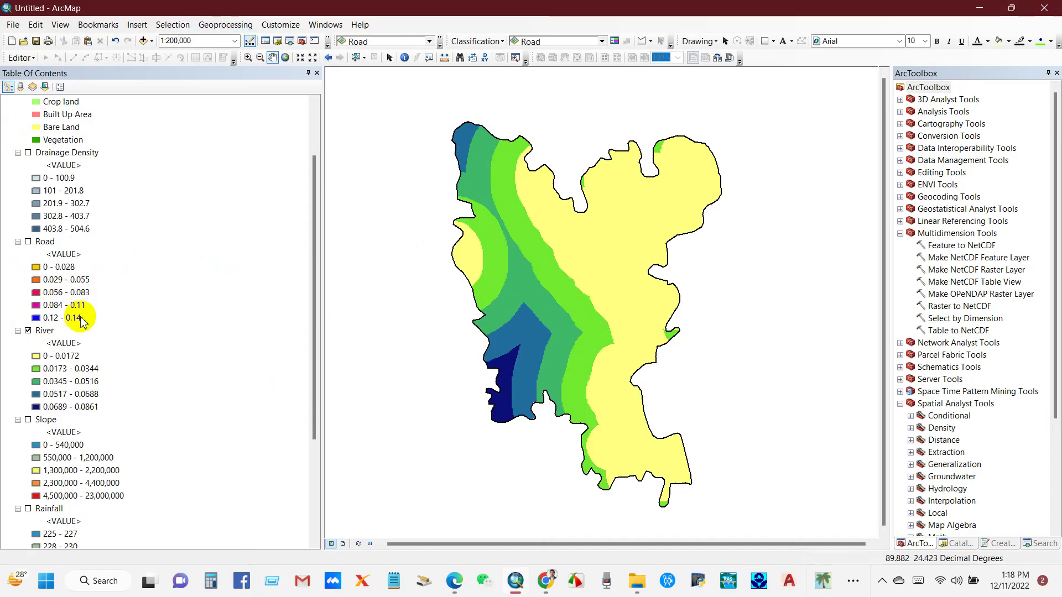
scroll(61, 327, "down", 3)
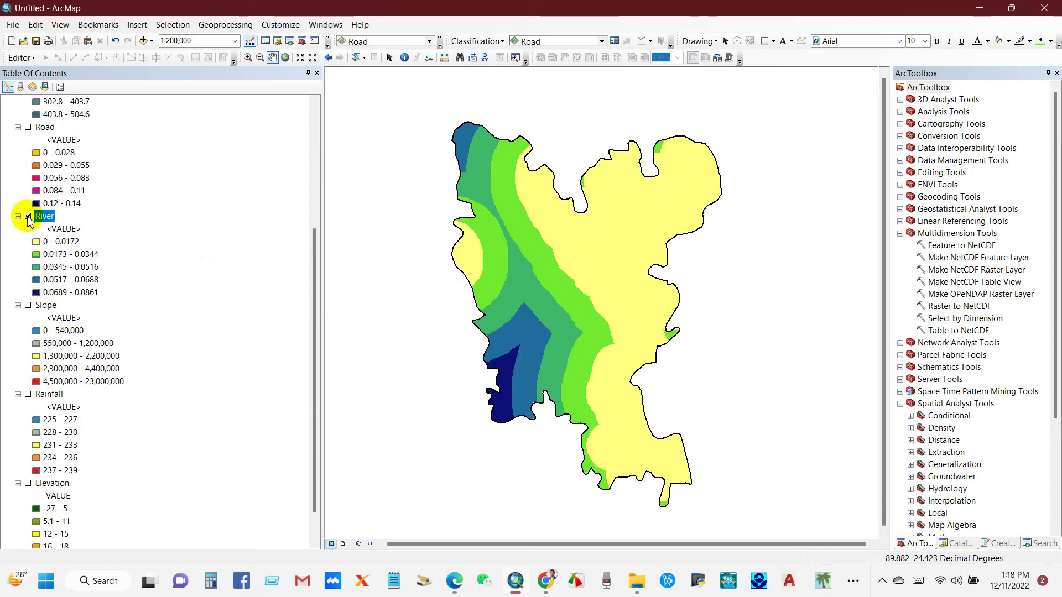
left_click(28, 216)
Step: Preview the Slope and Rainfall layers one at a time, hiding each again
left_click(28, 306)
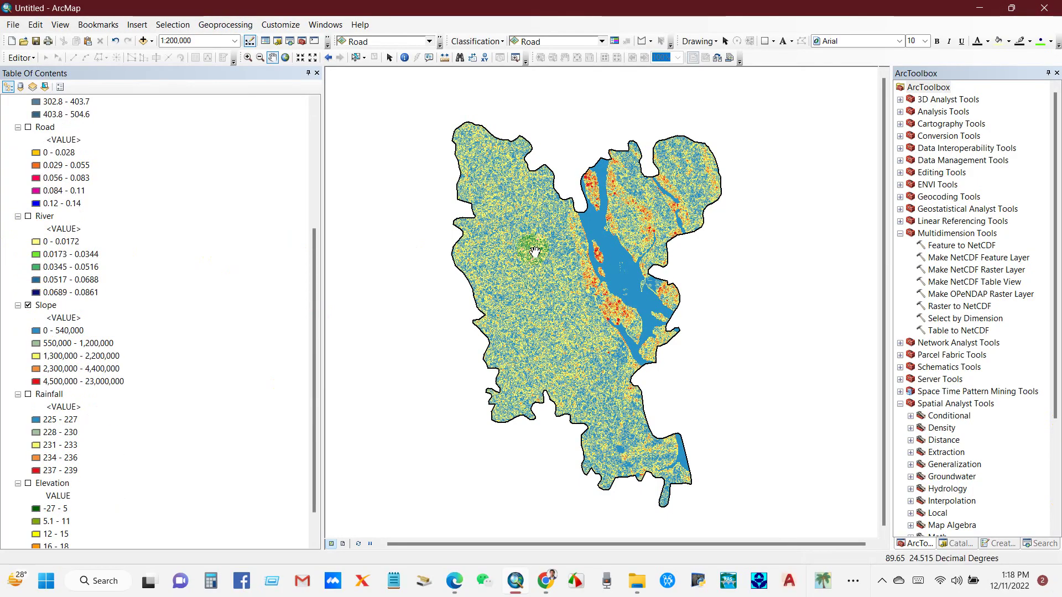
left_click(28, 306)
left_click(28, 395)
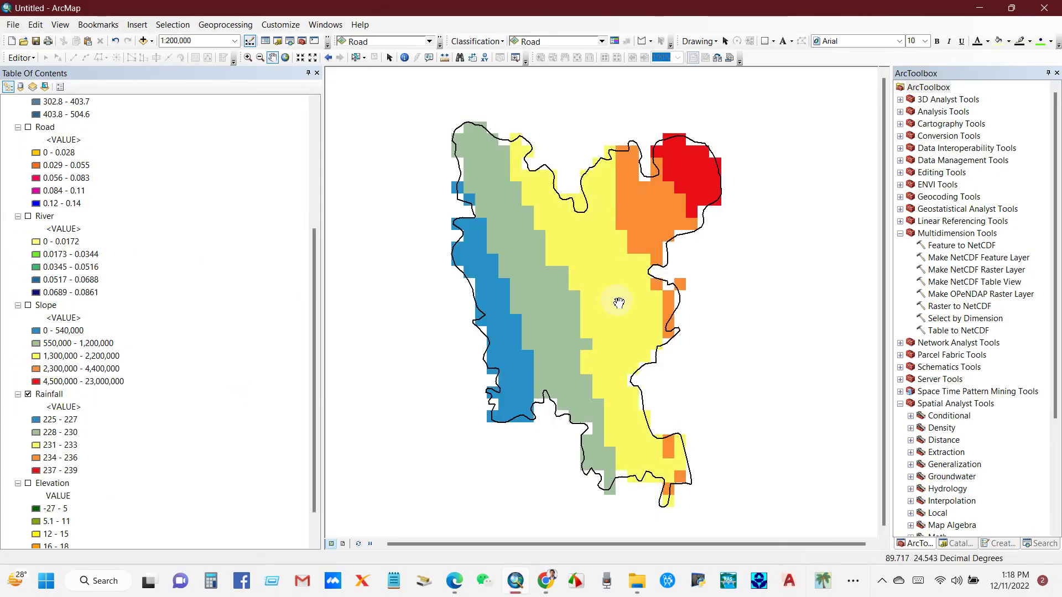
left_click(28, 394)
Step: Preview and hide the Elevation layer, and display the Land Use/Land Cover layer under the study area boundary
left_click(28, 483)
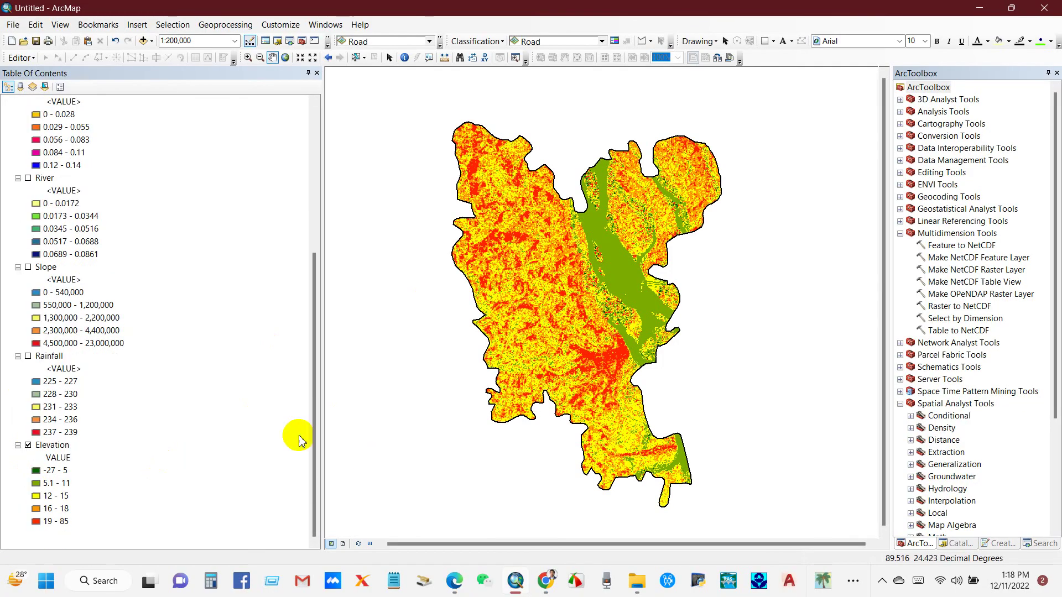
scroll(114, 434, "up", 5)
scroll(115, 434, "down", 6)
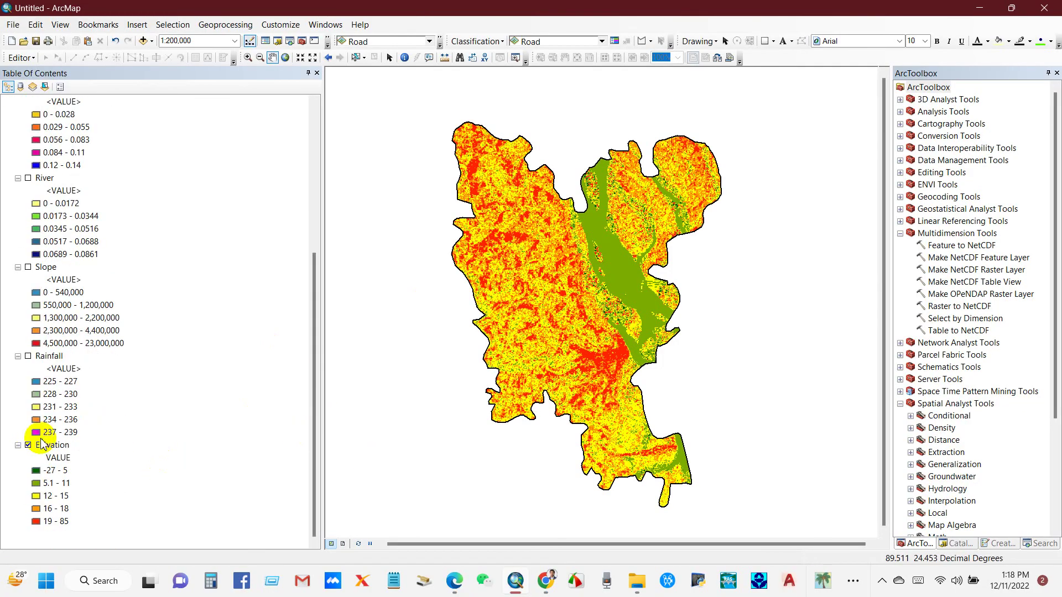
left_click(28, 445)
scroll(66, 273, "up", 6)
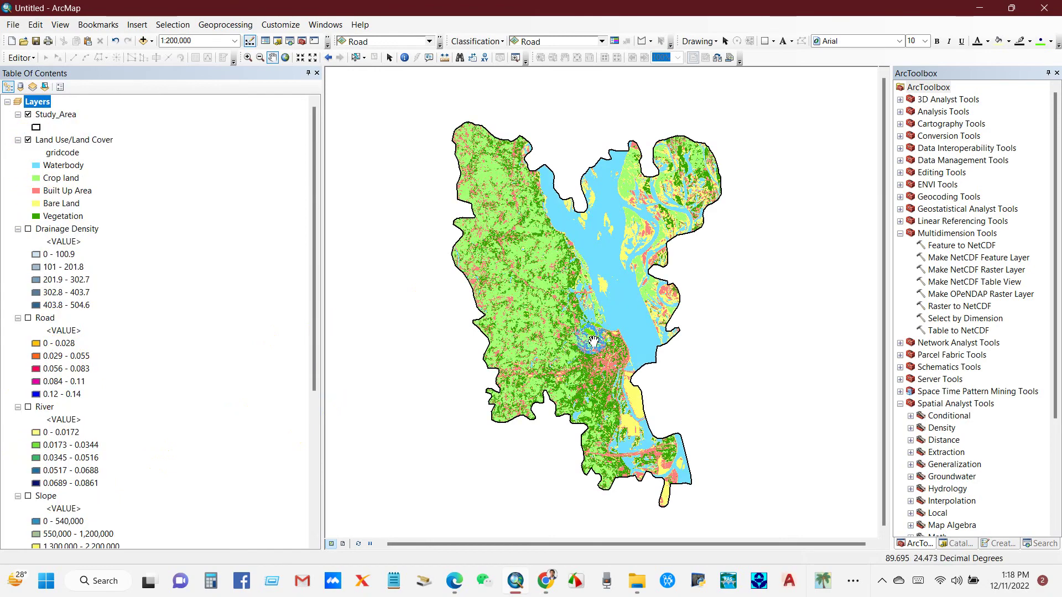
left_click(620, 334)
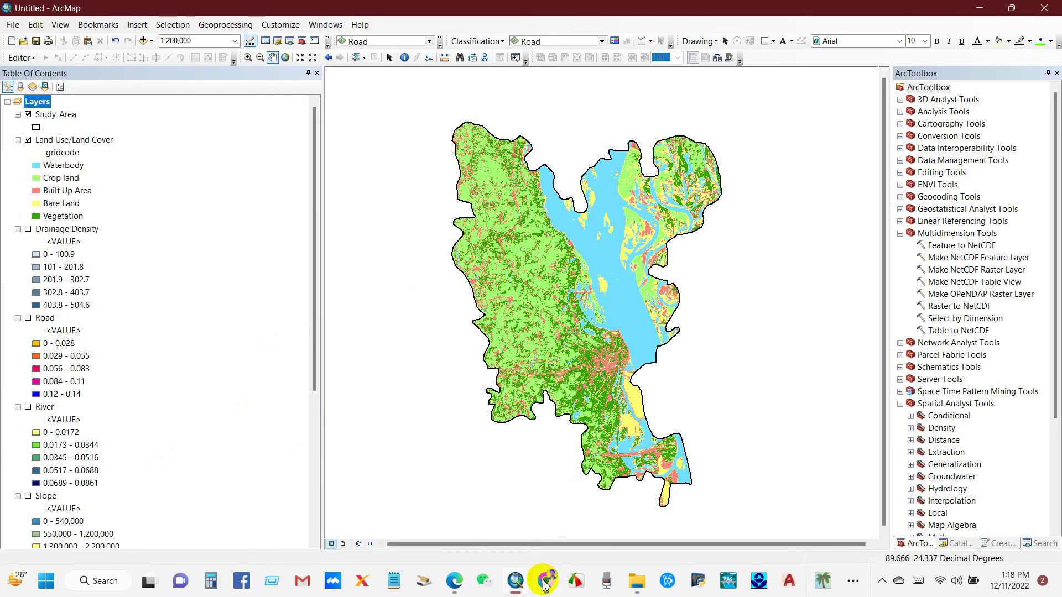
Step: Switch to Chrome, search the GIS & RS Solution YouTube channel for "land use land cover", and browse the listed tutorials
left_click(546, 578)
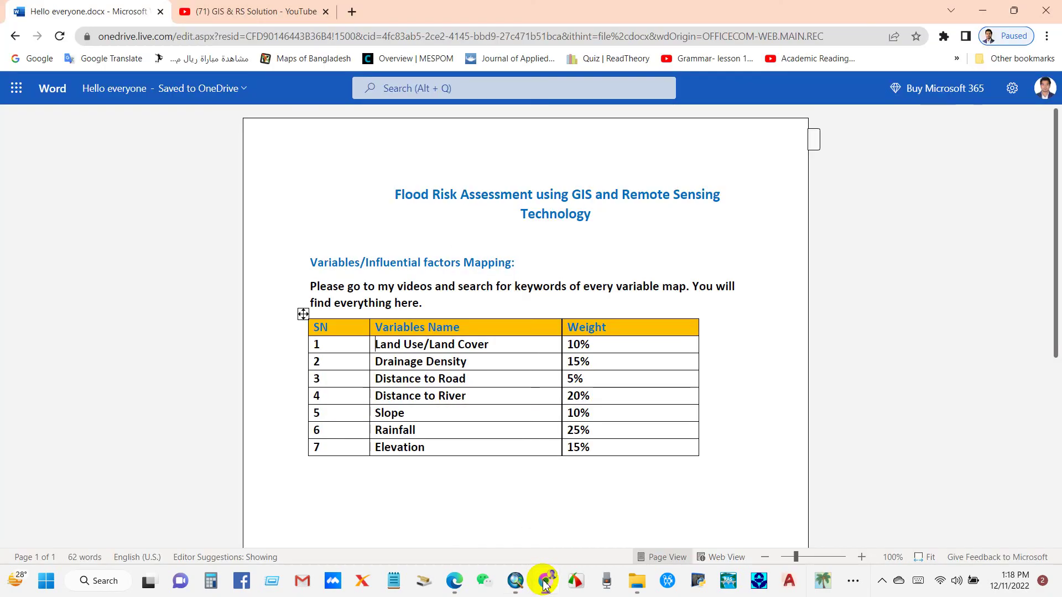
left_click(233, 17)
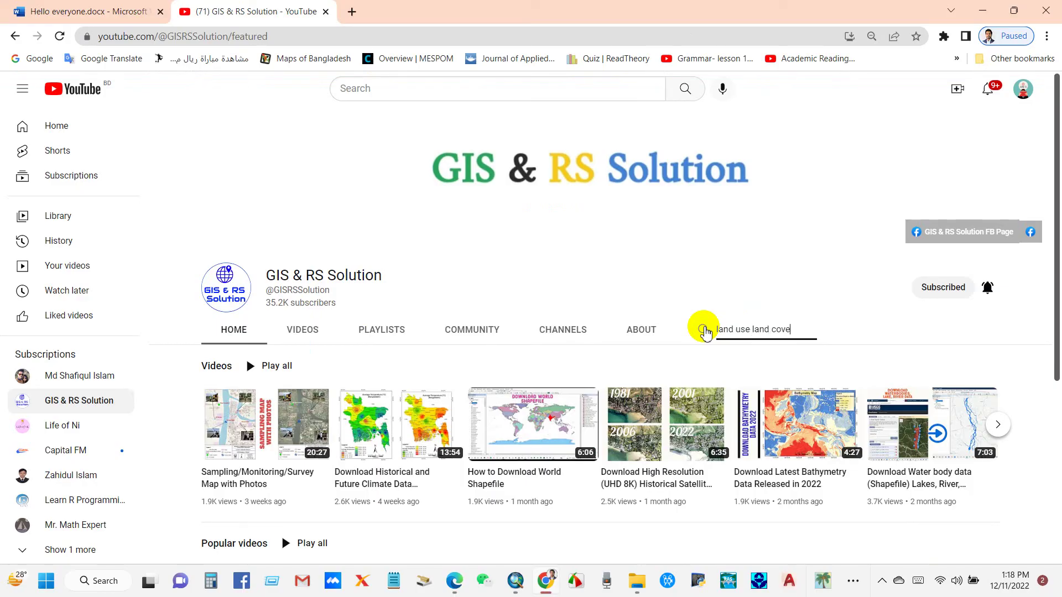
key("Return")
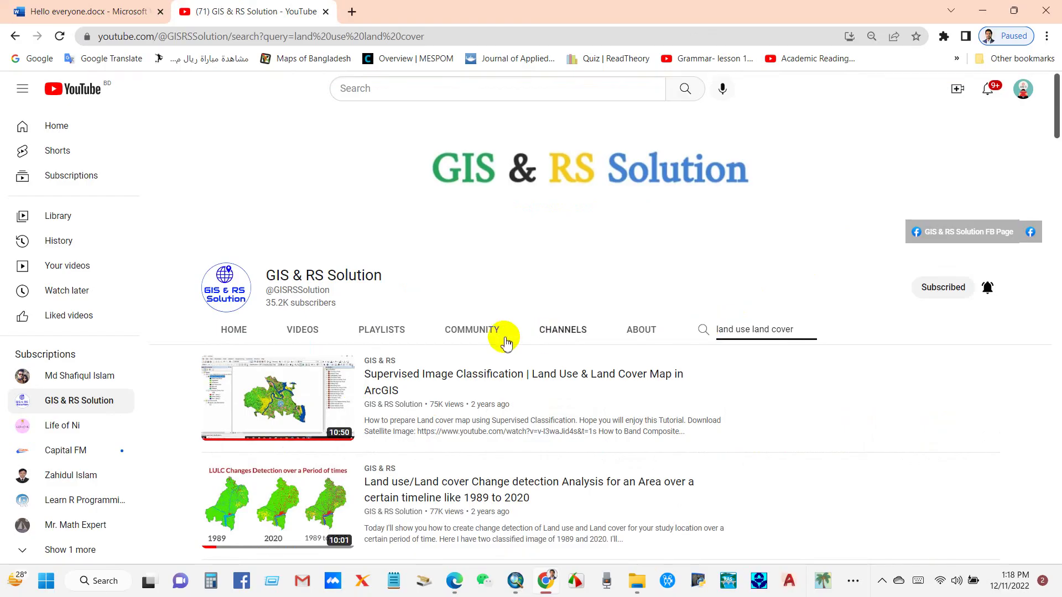
scroll(564, 389, "down", 9)
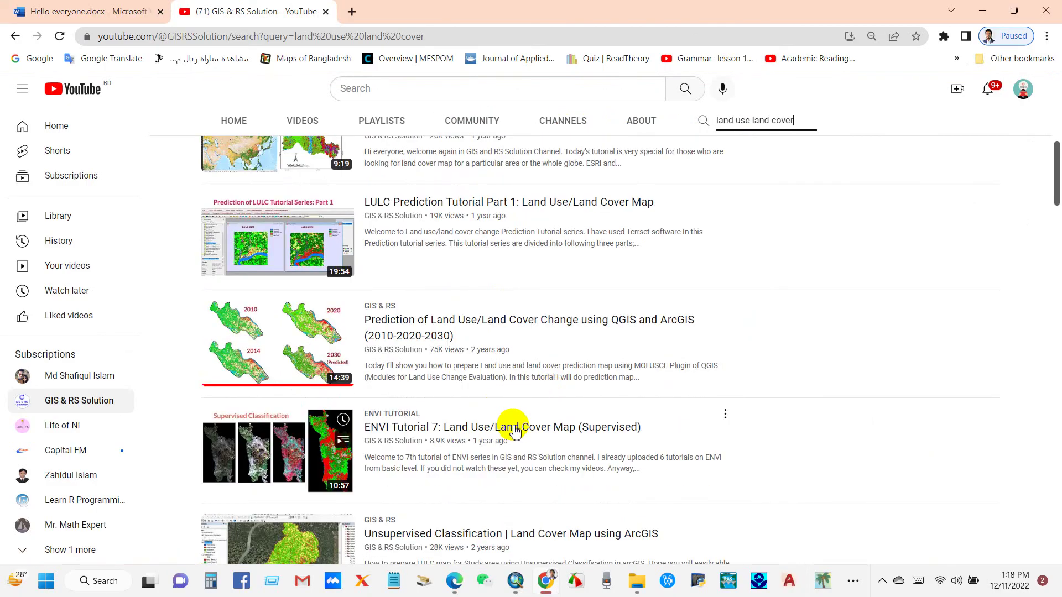
scroll(531, 431, "down", 2)
scroll(464, 341, "up", 10)
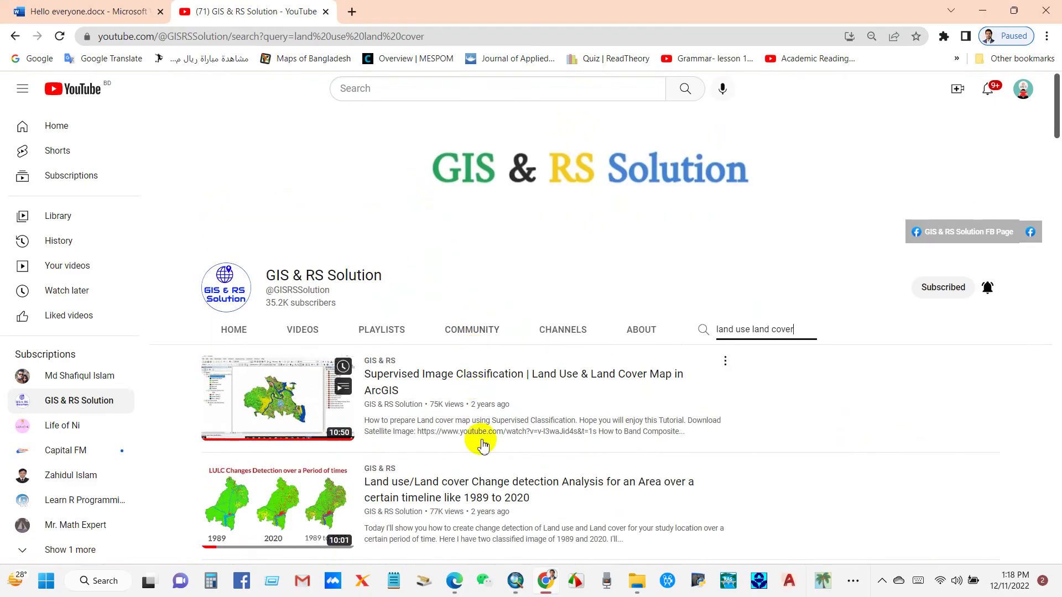
Step: Check the Drainage Density layer in ArcMap, and search the YouTube channel in Chrome for "drainage density" tutorials
left_click(513, 581)
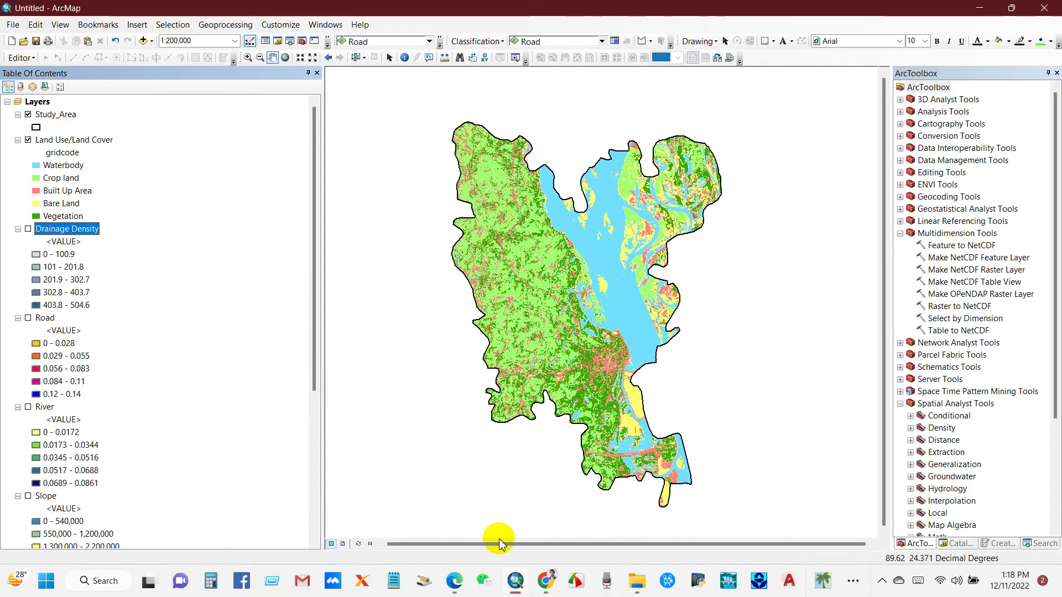
left_click(462, 585)
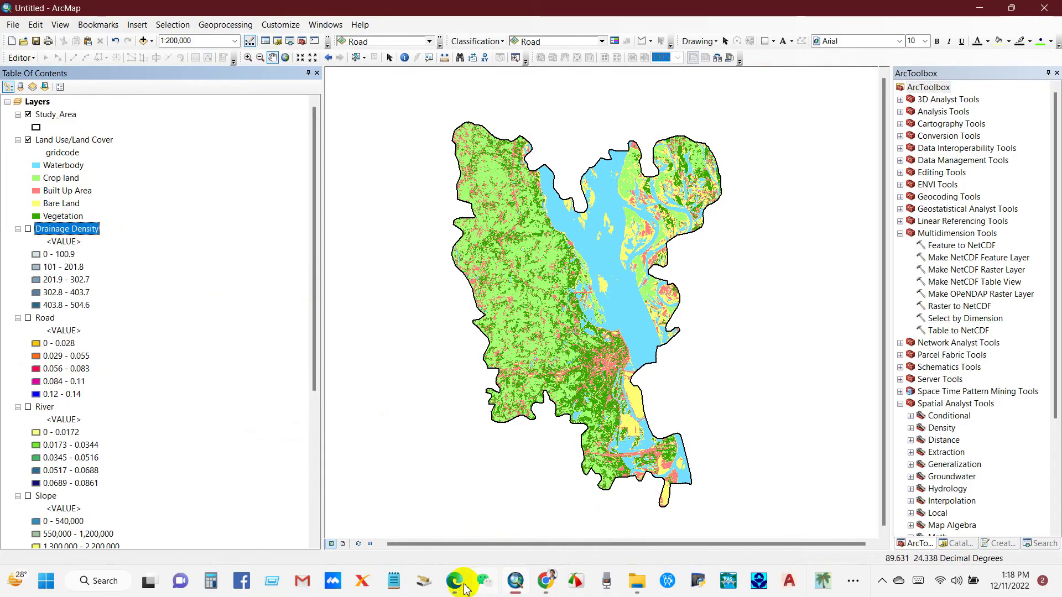
left_click(518, 582)
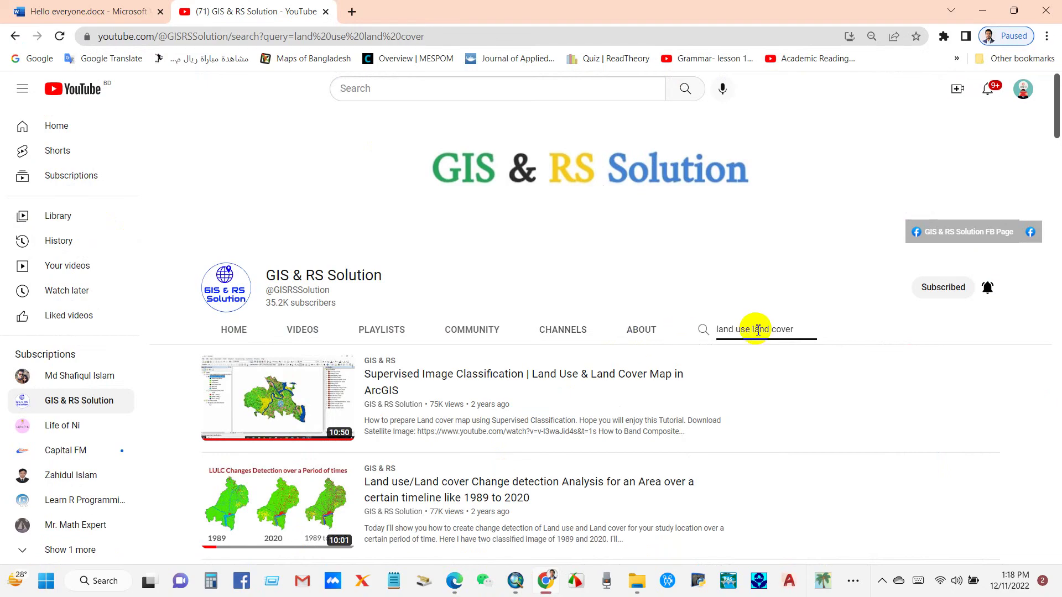
left_click_drag(793, 329, 708, 330)
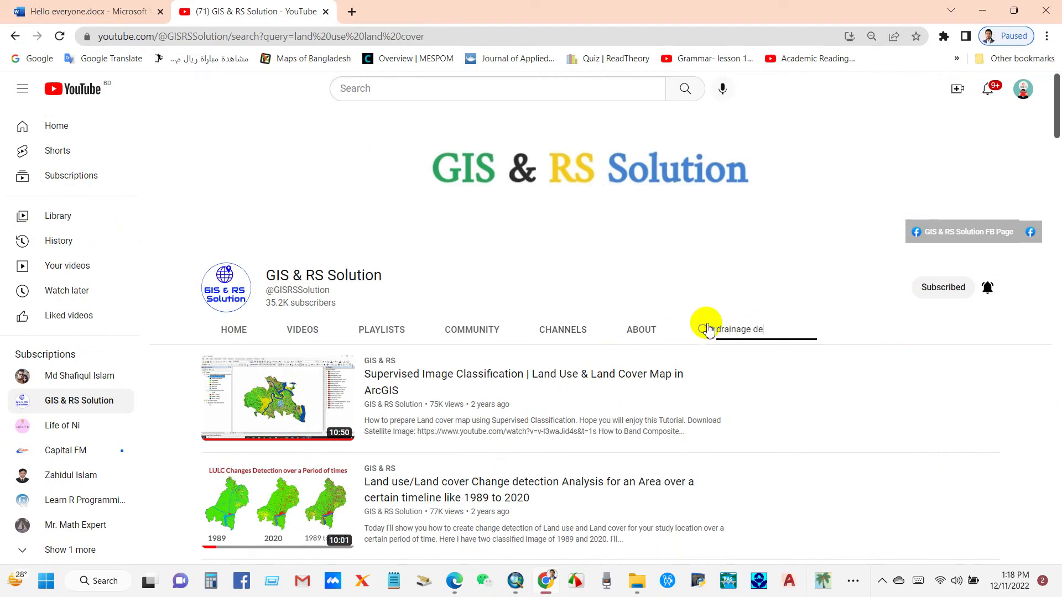
key("Return")
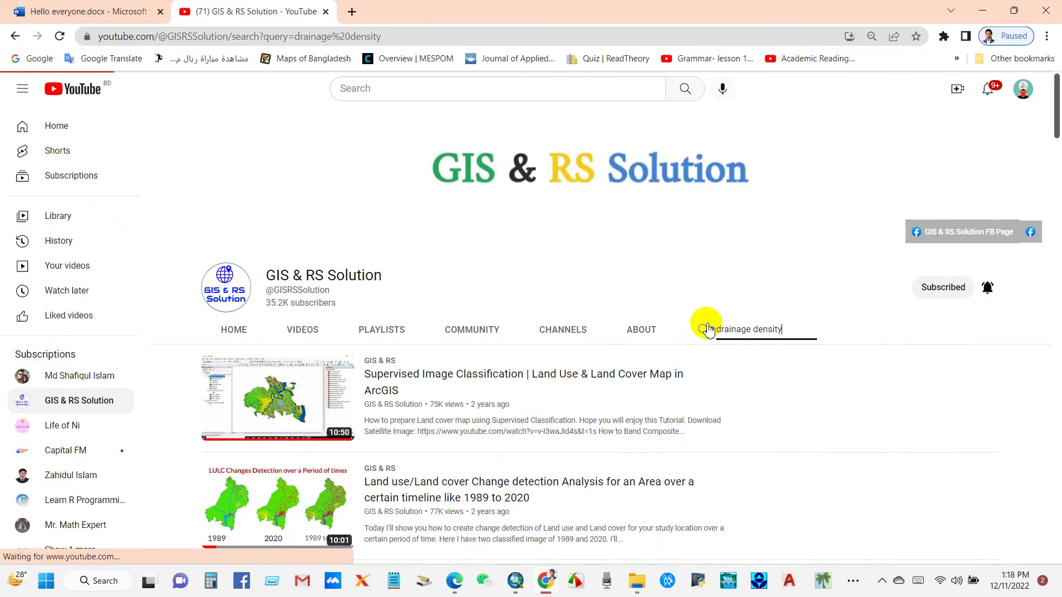
scroll(558, 368, "down", 1)
scroll(557, 368, "down", 1)
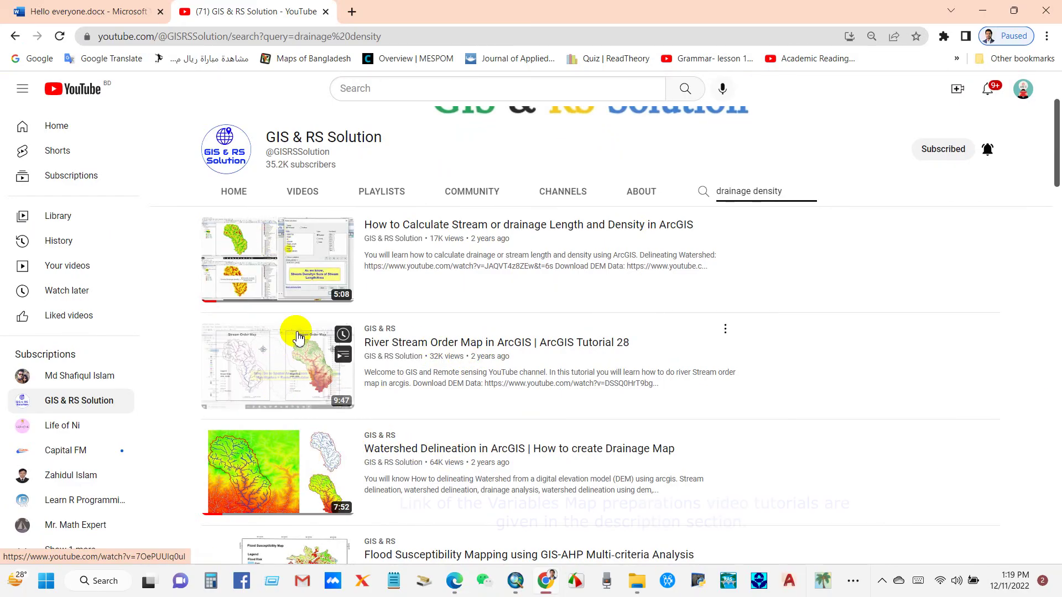
Step: Review the variables table in the Word document and go through the Road, River, Slope, Rainfall and Elevation layers in ArcMap
left_click(109, 6)
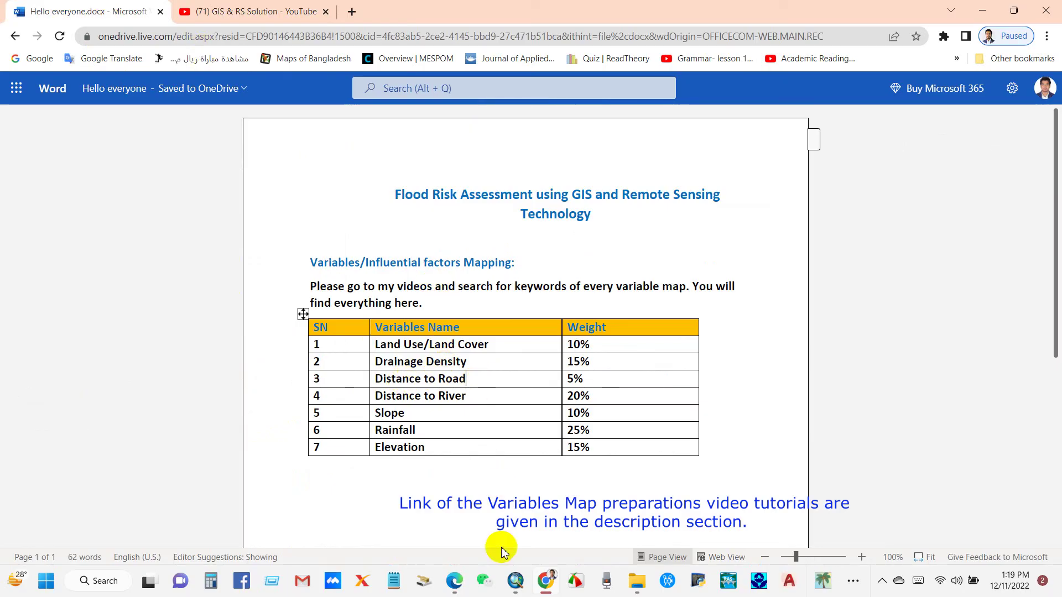
left_click(515, 581)
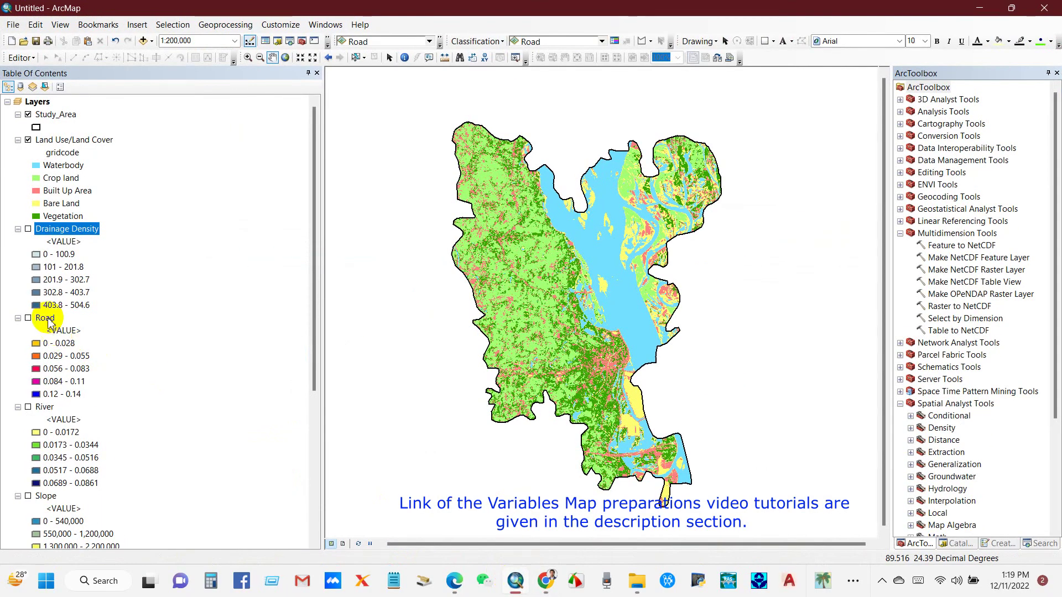
scroll(46, 317, "down", 3)
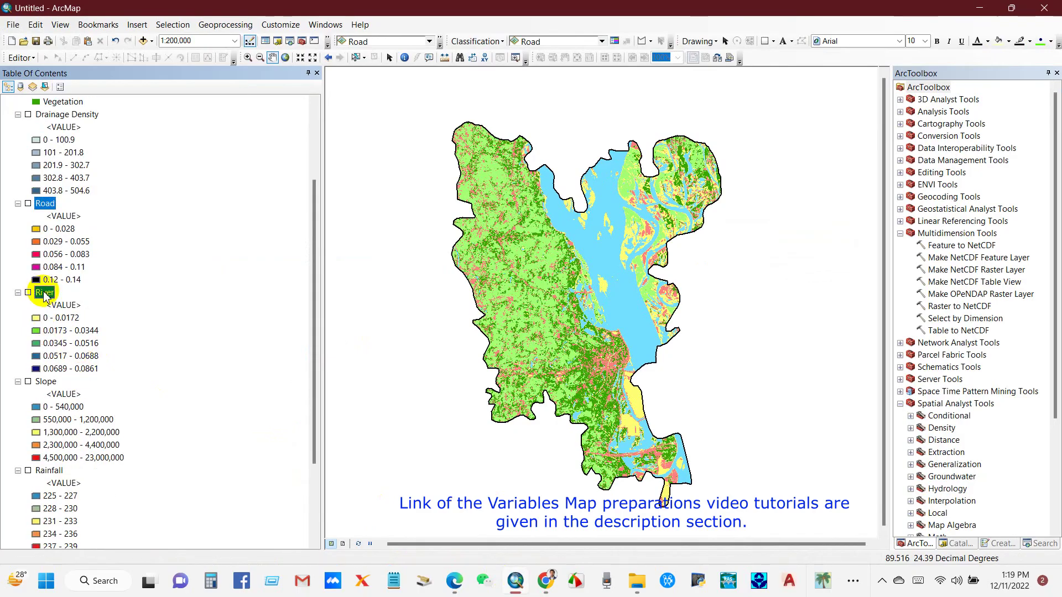
scroll(72, 342, "down", 2)
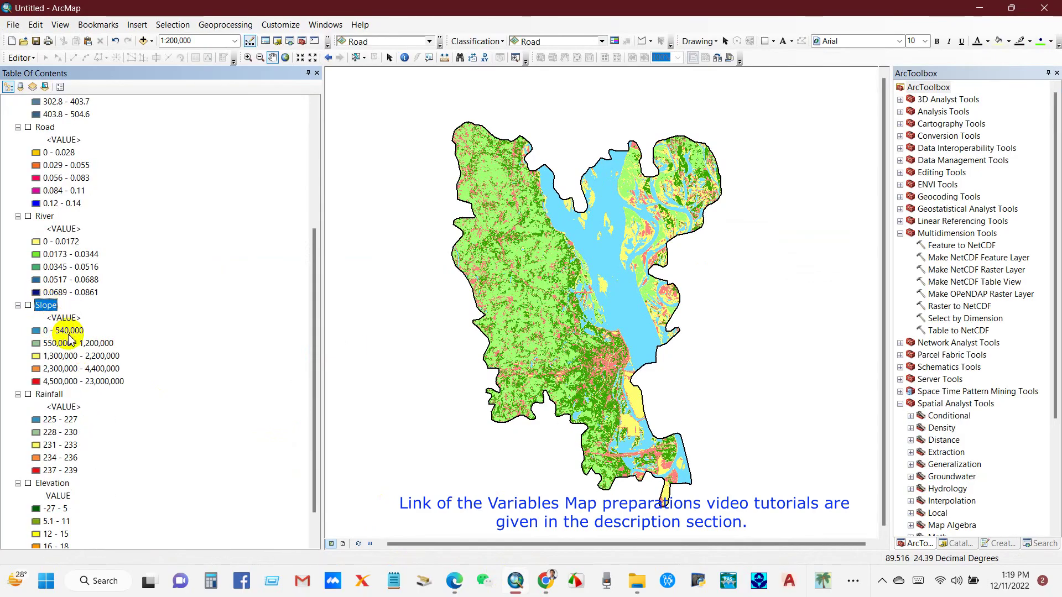
scroll(44, 310, "down", 1)
left_click(53, 360)
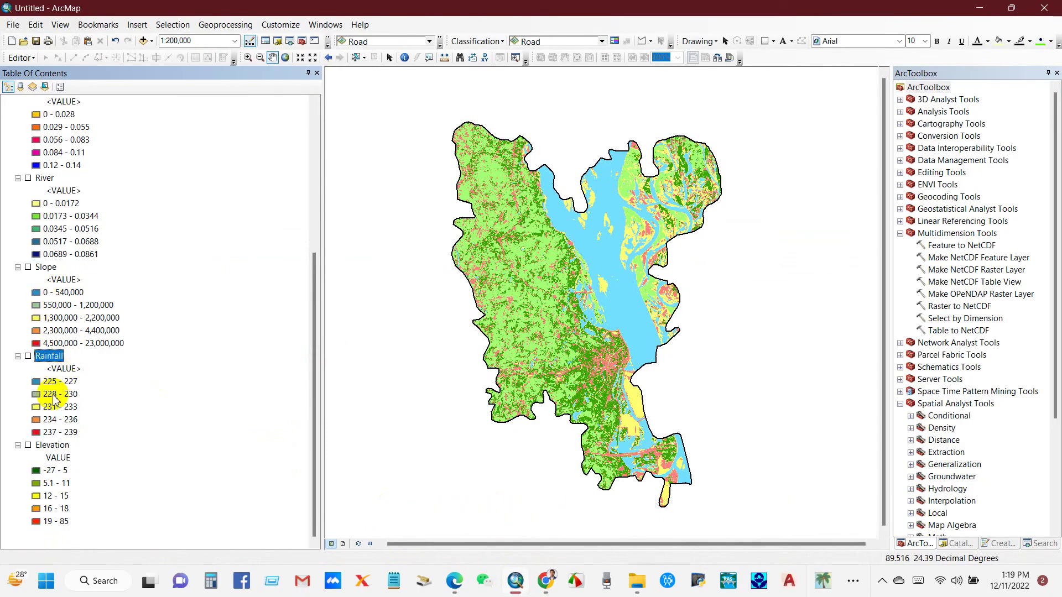
left_click(50, 449)
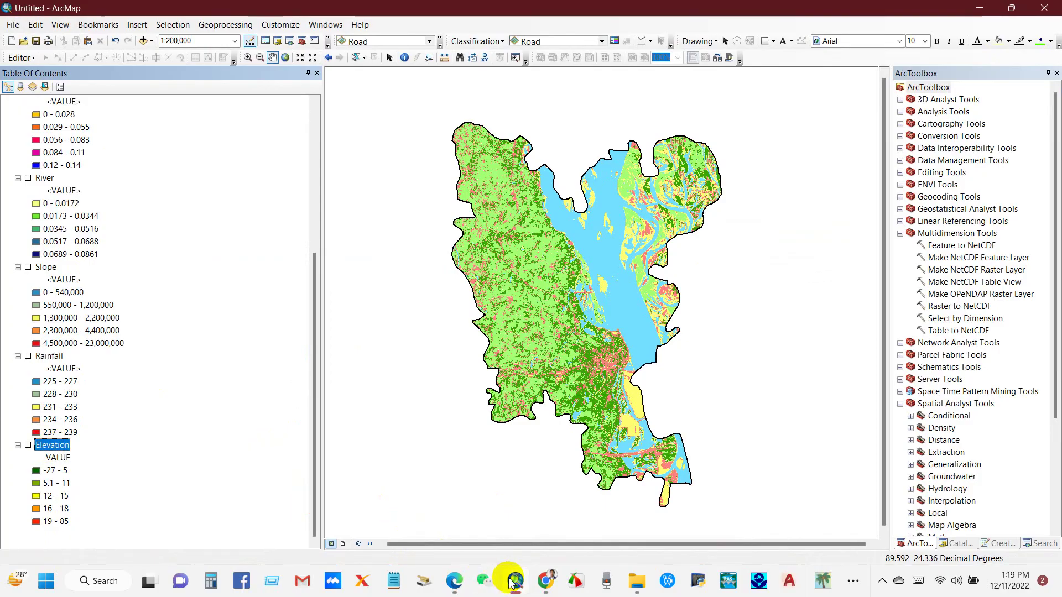
Step: Switch to Chrome, search the GIS & RS Solution YouTube channel for "rainfall", and browse the listed tutorials
left_click(544, 580)
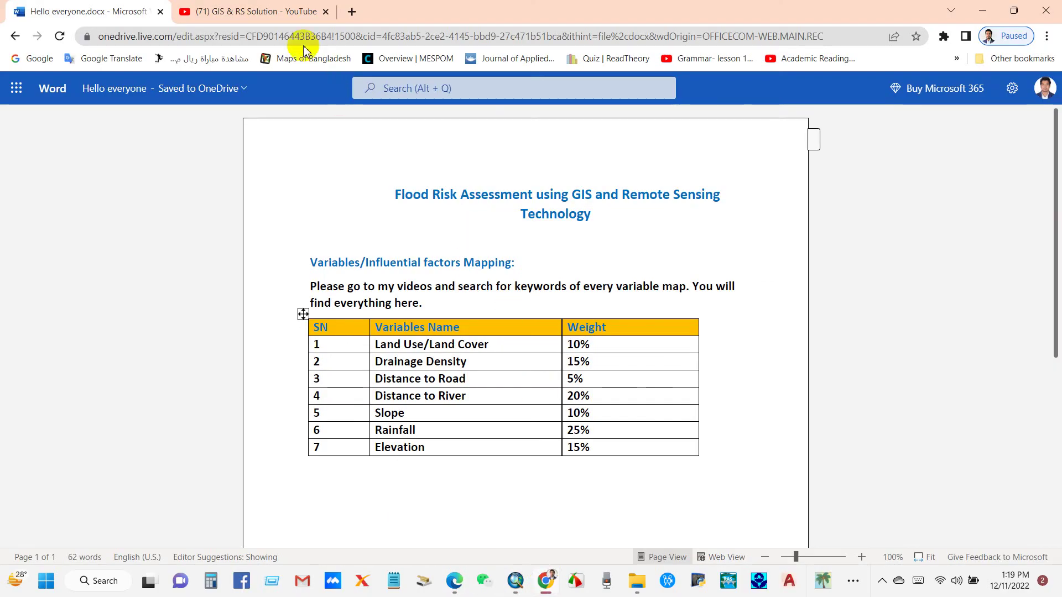
left_click(263, 10)
left_click_drag(802, 195, 676, 192)
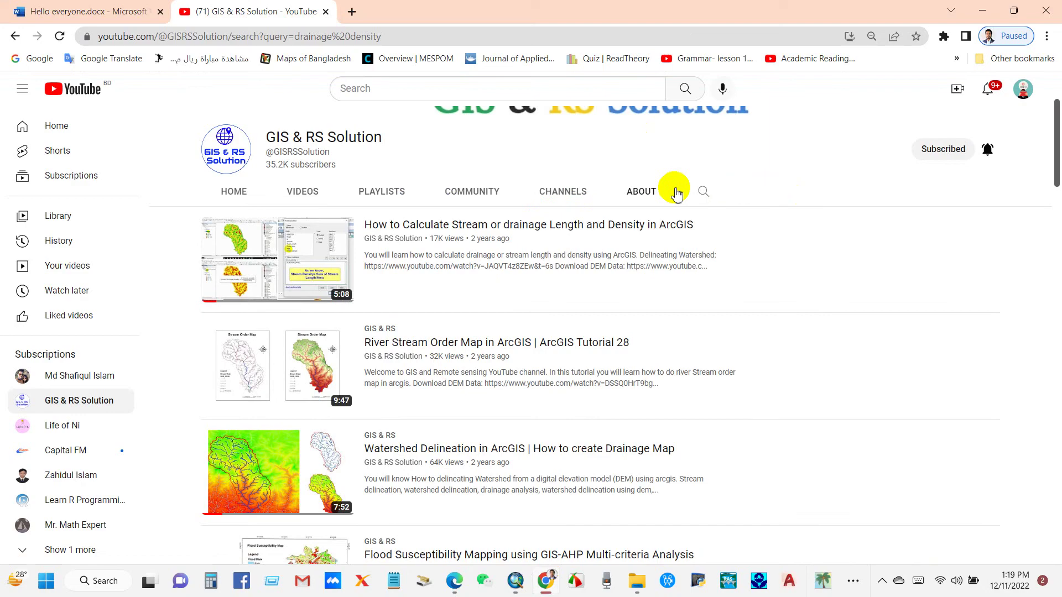
left_click(703, 192)
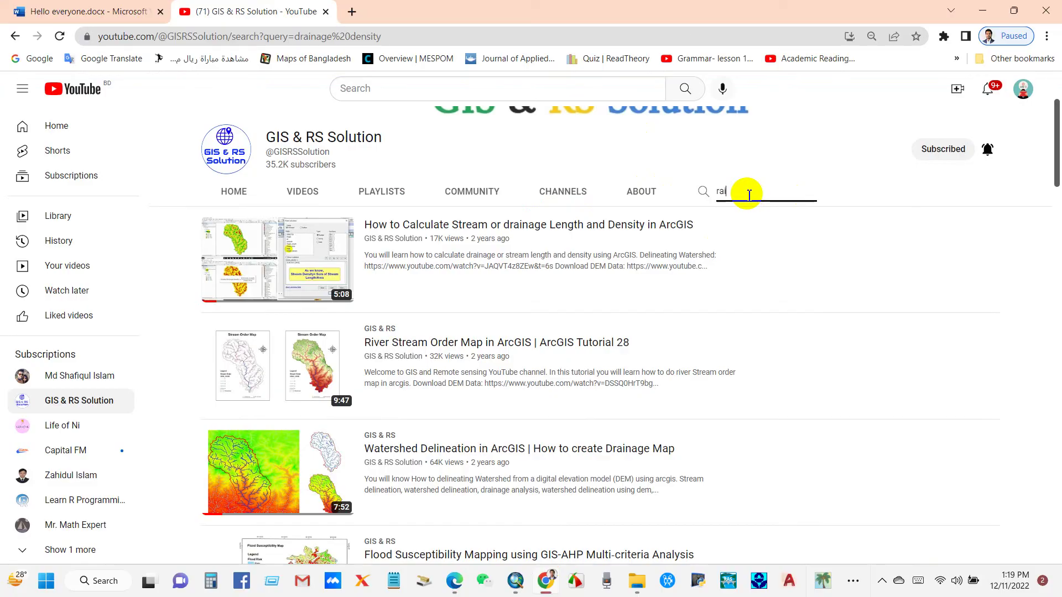
key("Return")
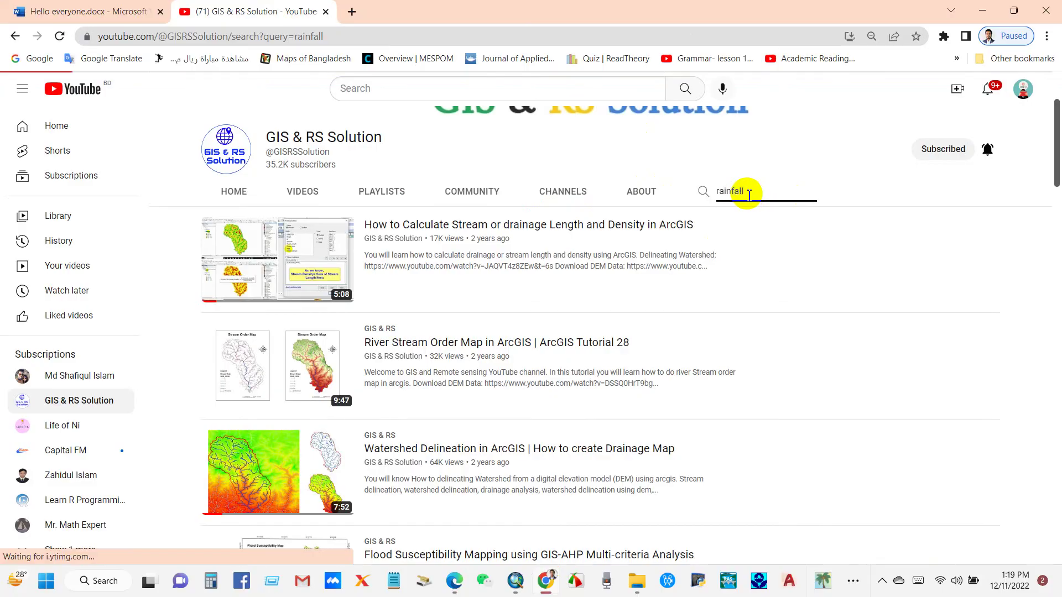
scroll(360, 400, "down", 2)
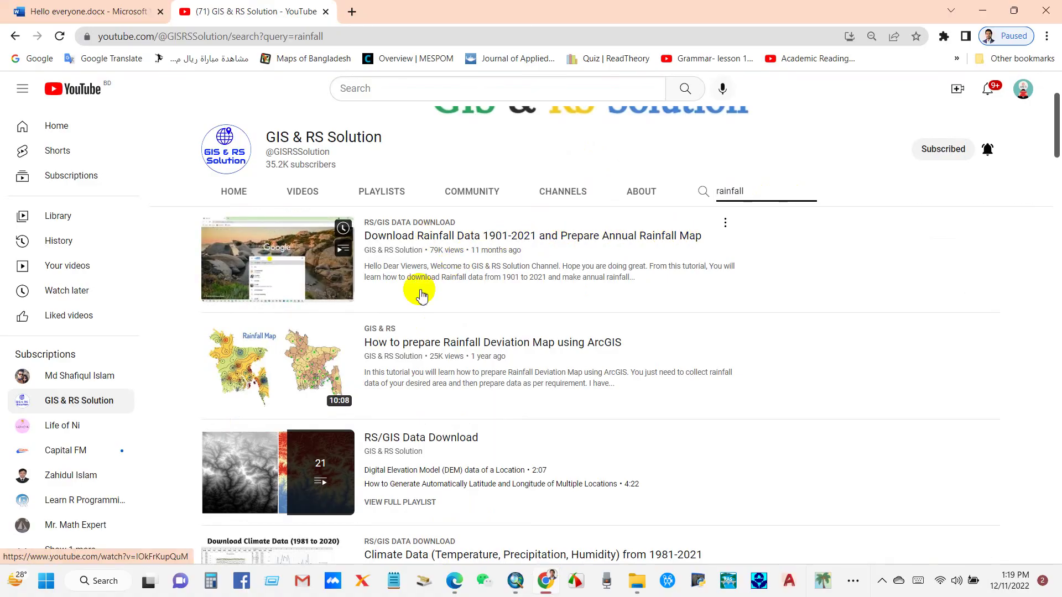
scroll(422, 310, "down", 2)
scroll(452, 362, "up", 5)
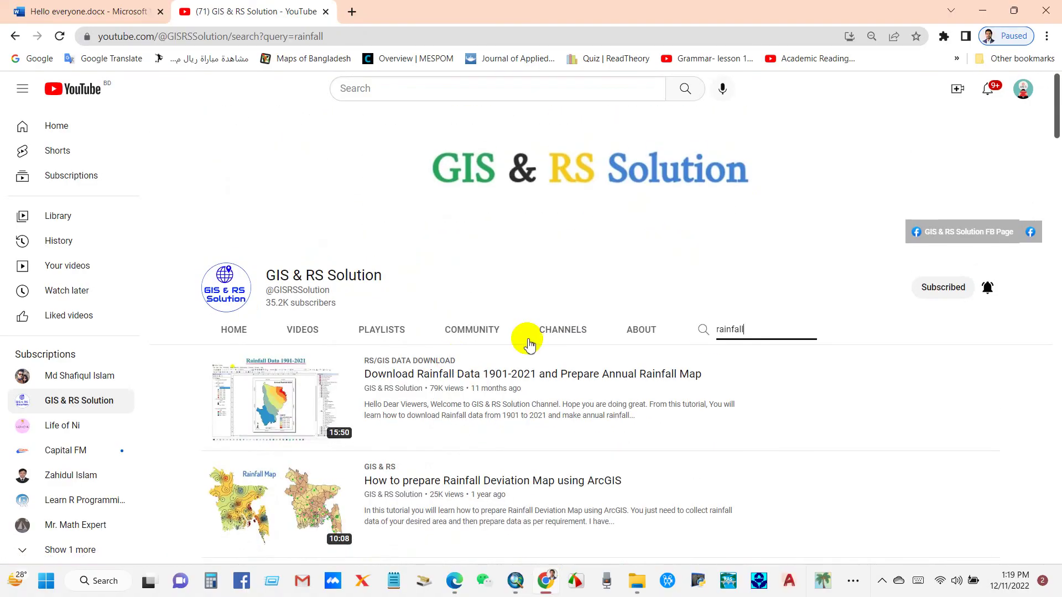
Step: Search the YouTube channel for "distance to road" and look through the listed tutorials
left_click_drag(755, 329, 687, 328)
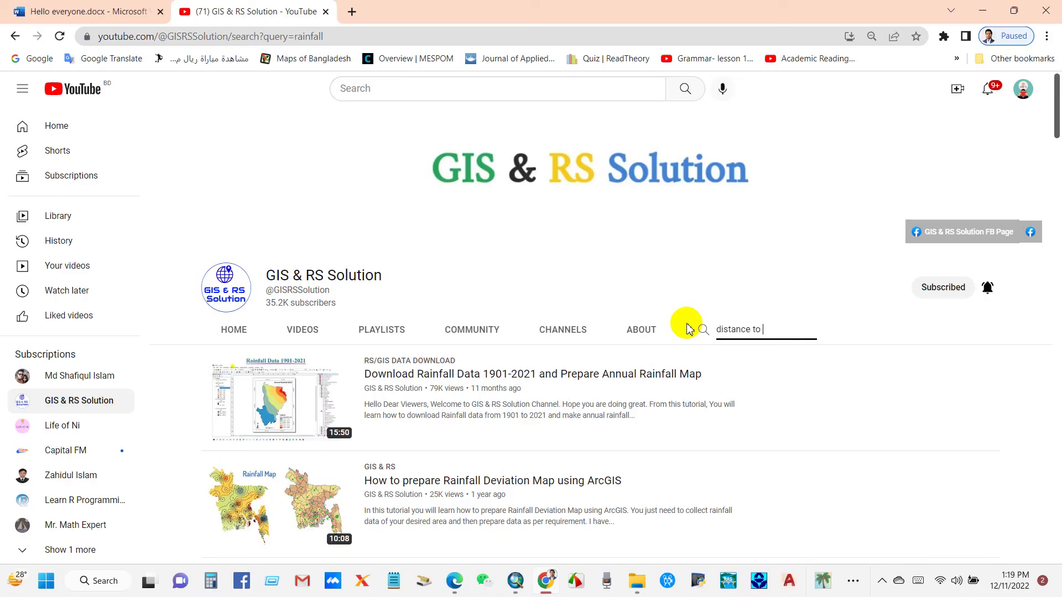
key("Return")
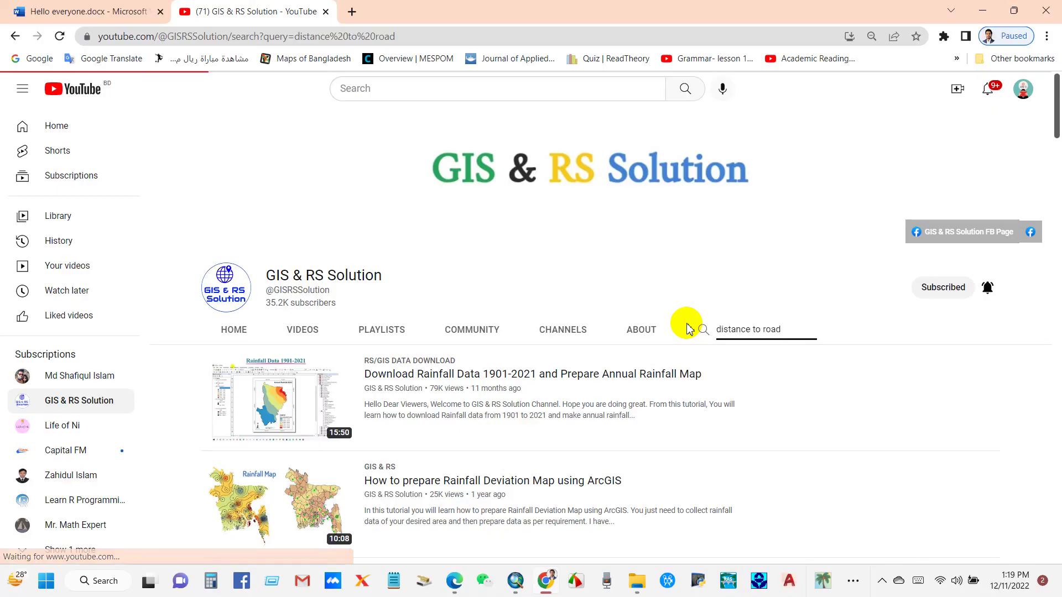
scroll(581, 332, "down", 2)
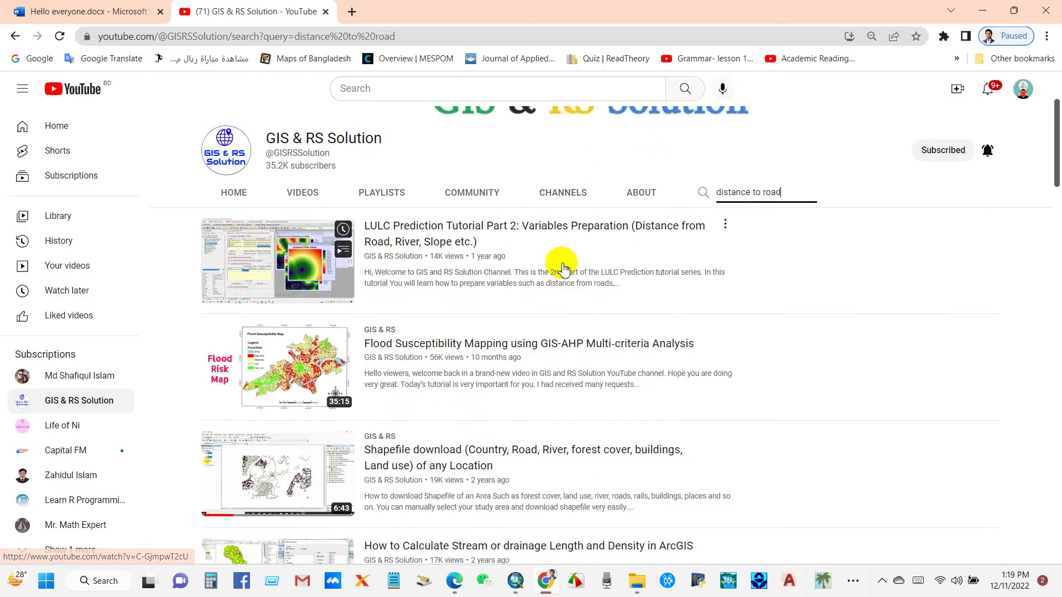
scroll(561, 265, "up", 2)
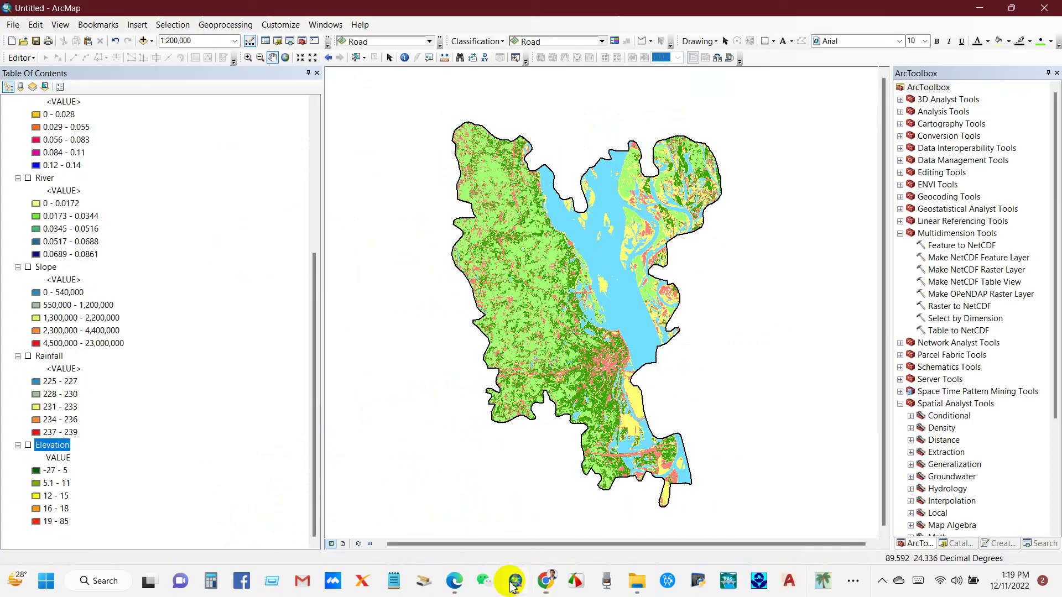
Step: Check the variable layers in ArcMap, and search the YouTube channel in Chrome for "slope" tutorials
left_click(516, 580)
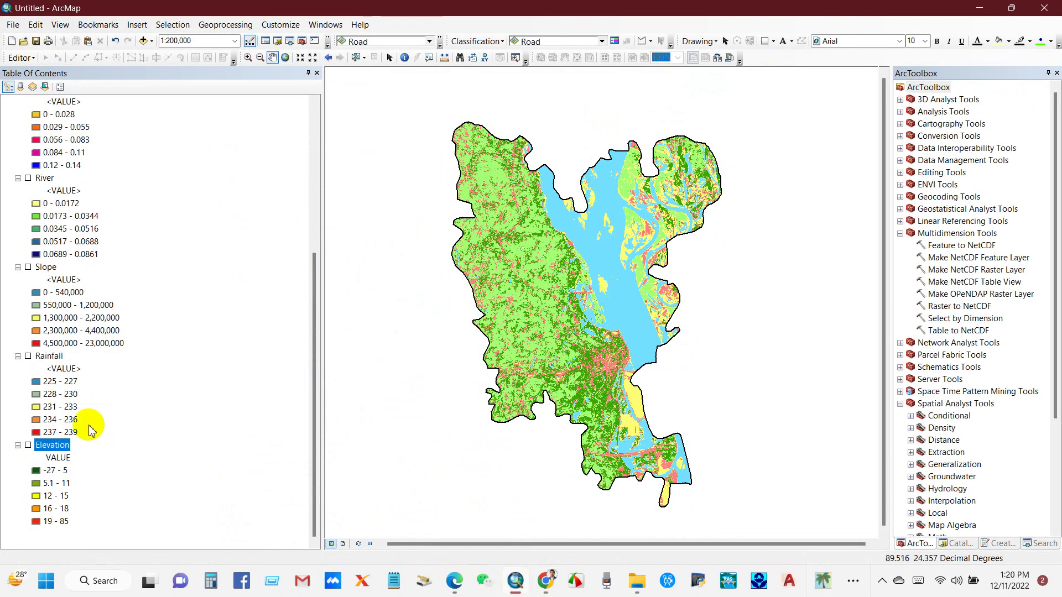
scroll(60, 424, "up", 3)
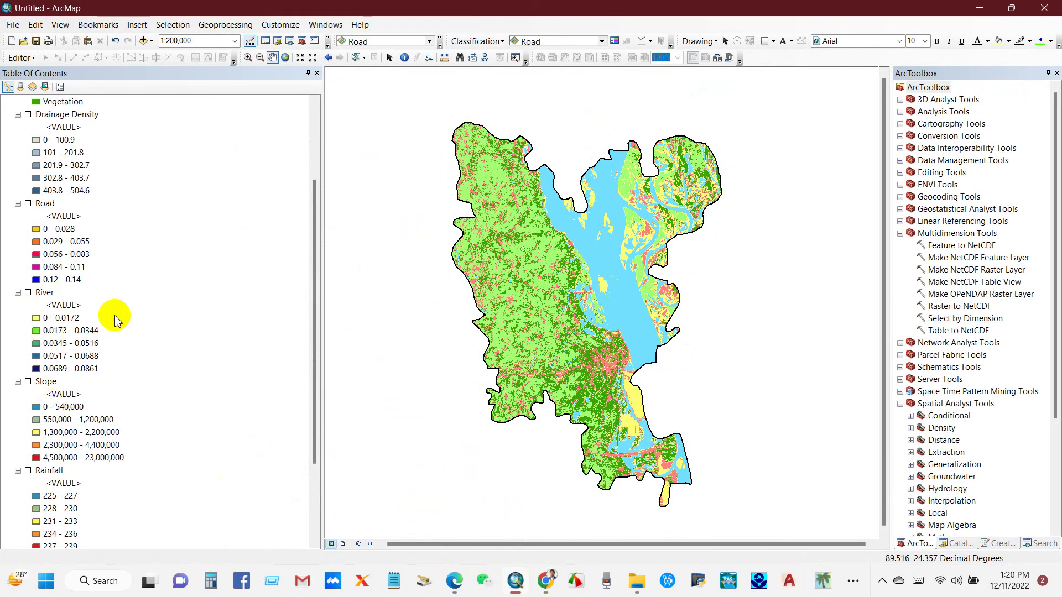
scroll(127, 315, "up", 1)
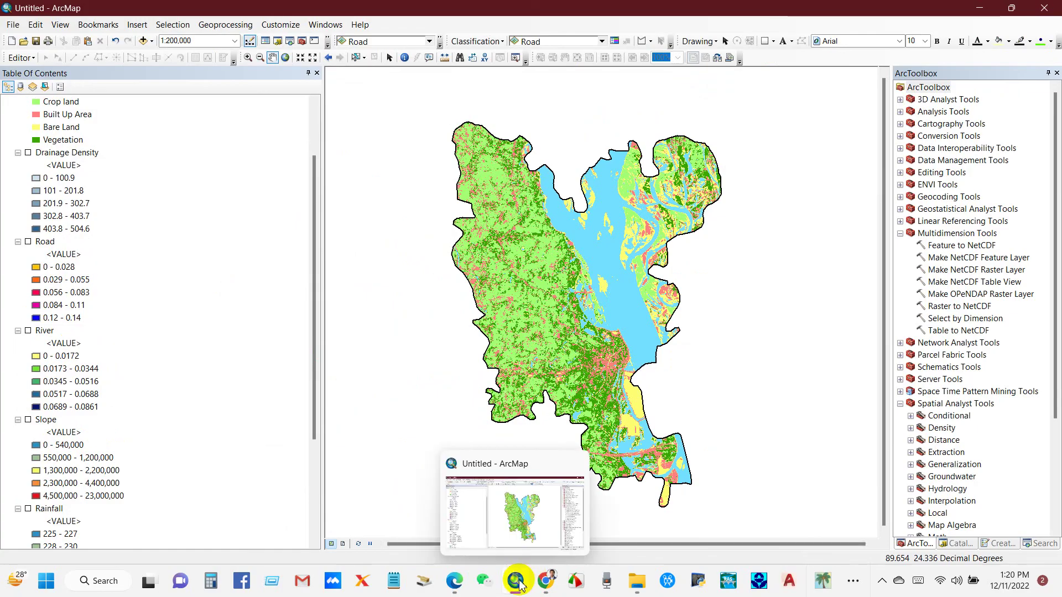
left_click(539, 582)
left_click_drag(782, 334, 684, 334)
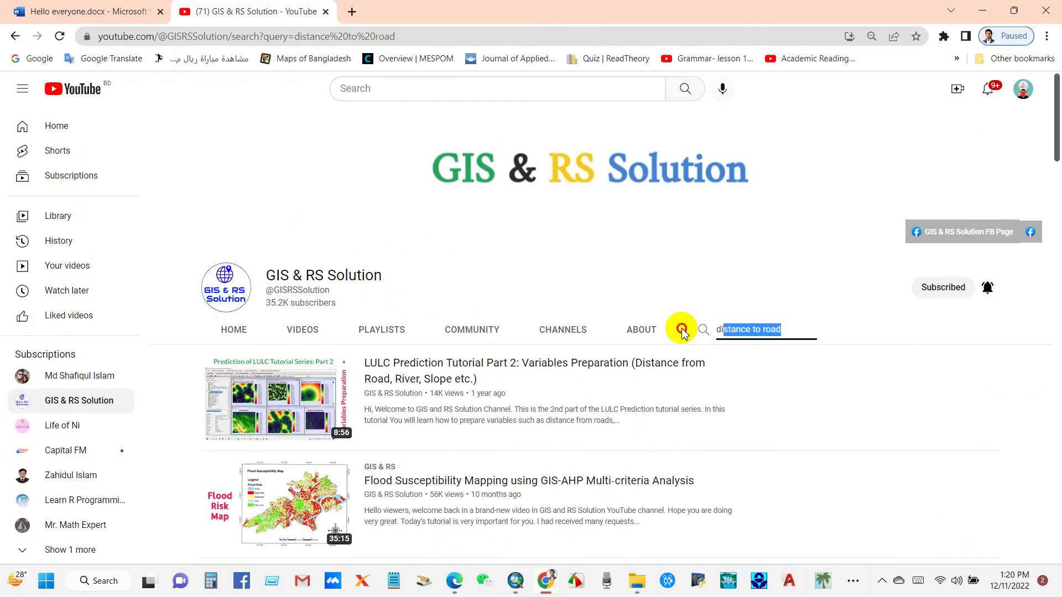
type("slope")
key("Return")
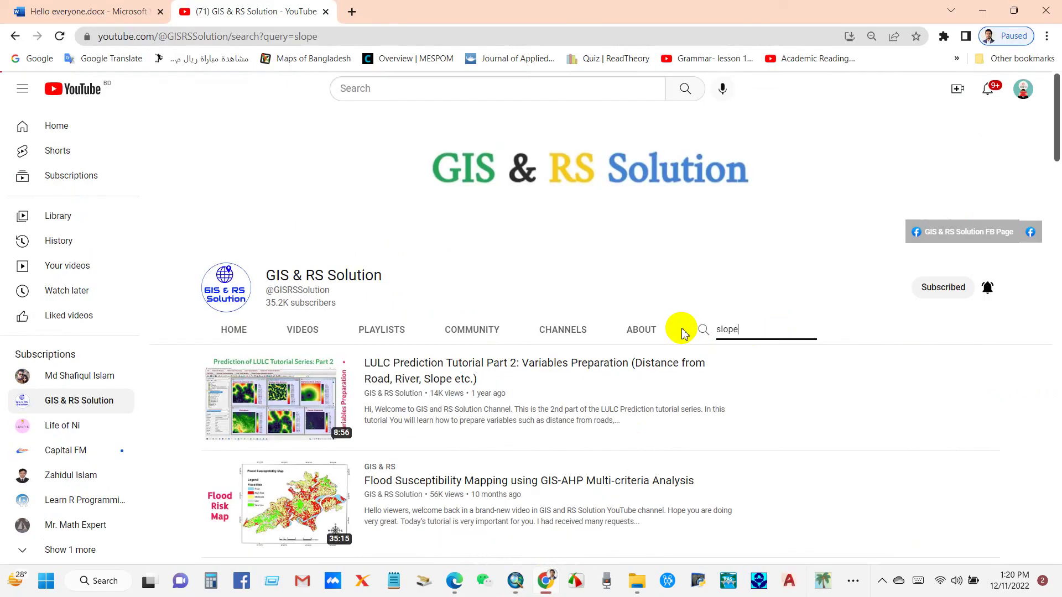
mouse_move(417, 380)
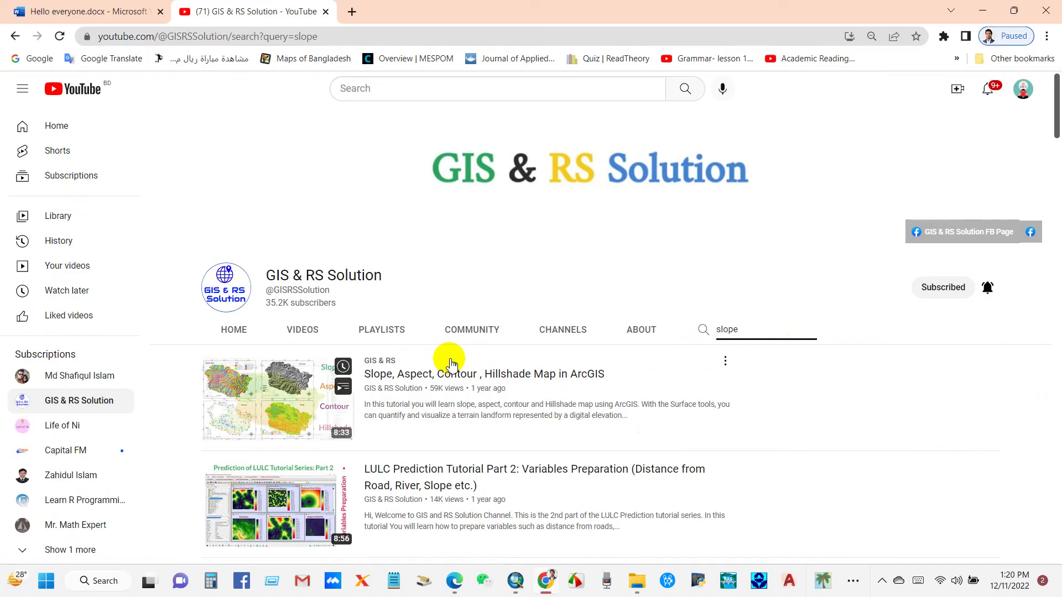
Step: Review the upper layers in ArcMap, and browse the YouTube channel's full video list in Chrome for variable mapping tutorials
left_click(518, 582)
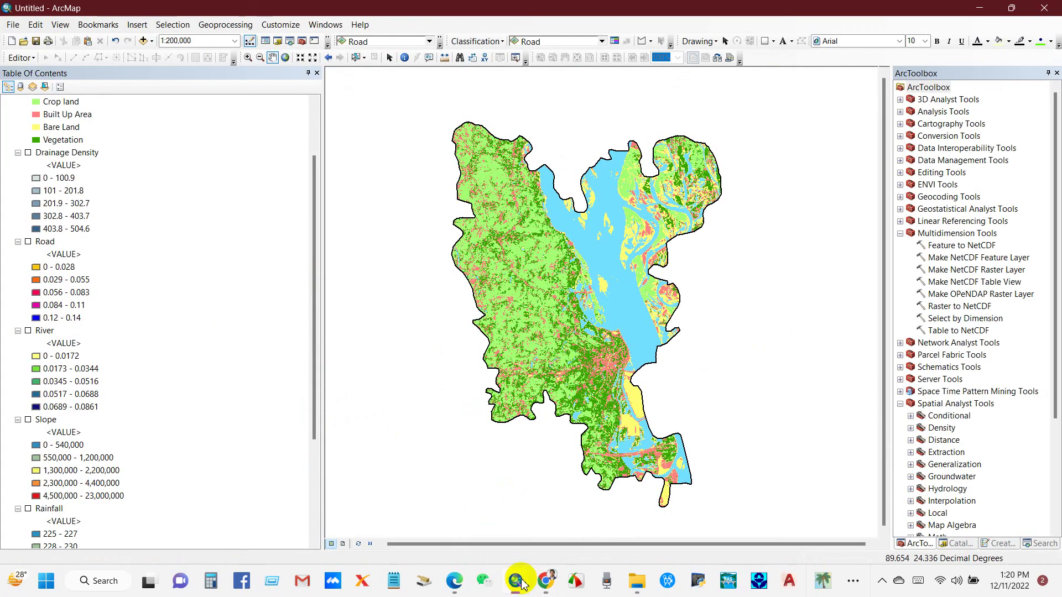
scroll(69, 244, "up", 2)
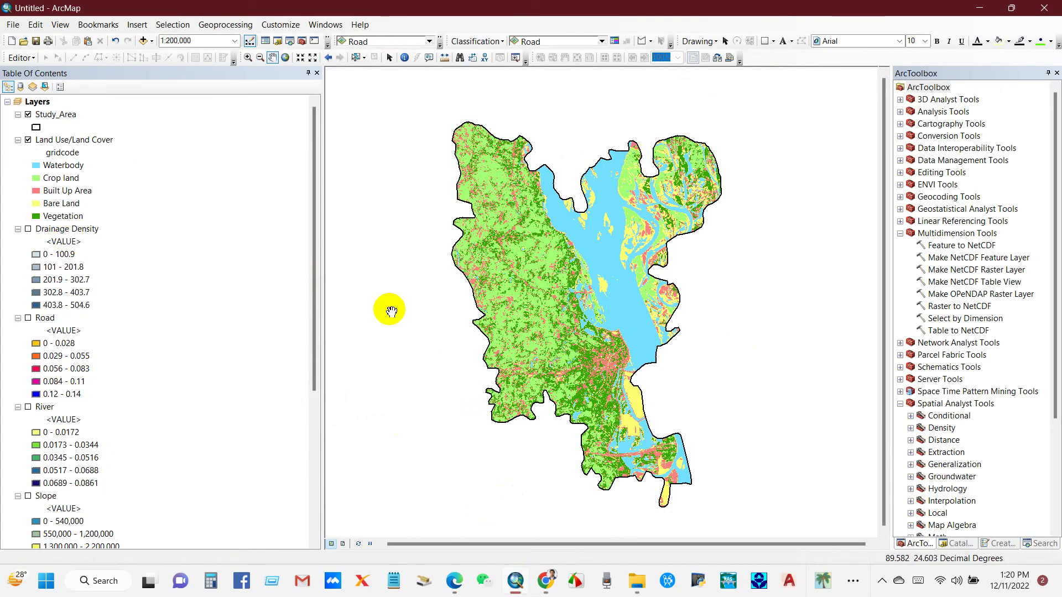
left_click(546, 580)
left_click(304, 331)
scroll(637, 339, "down", 2)
scroll(640, 343, "down", 15)
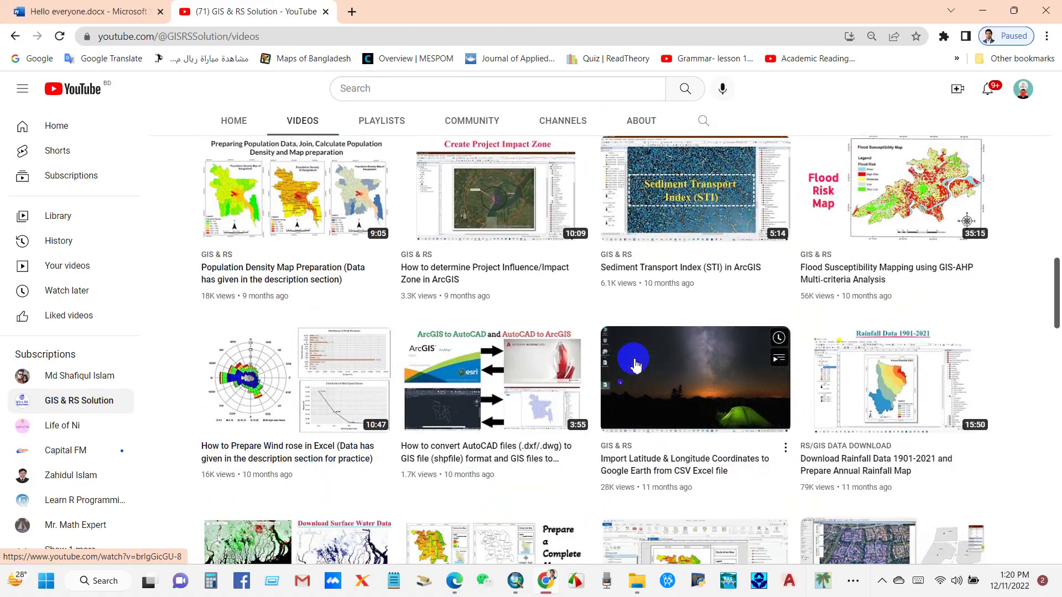
scroll(638, 365, "down", 12)
scroll(633, 376, "down", 12)
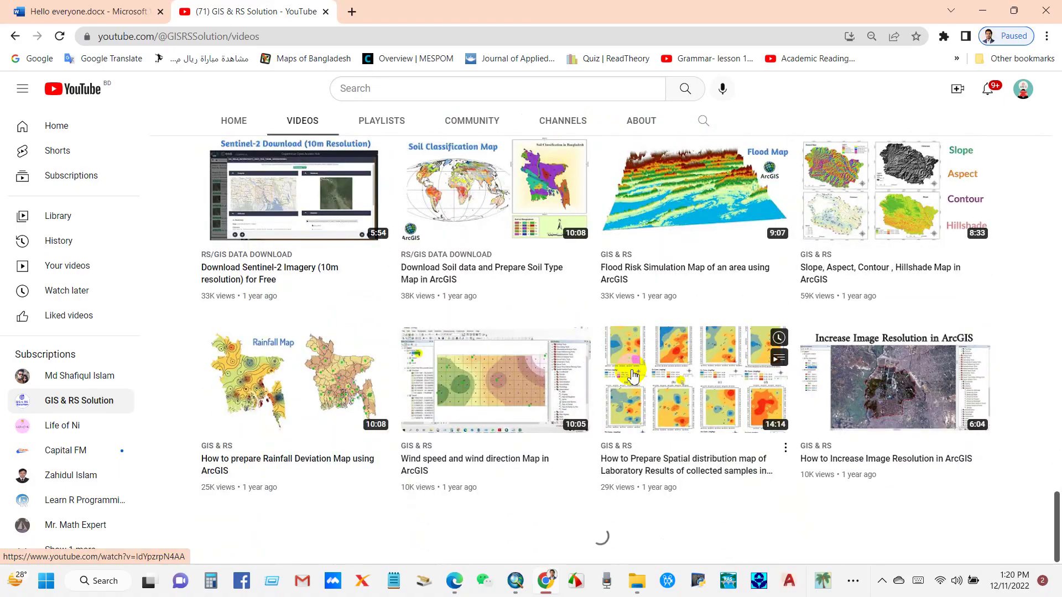
scroll(633, 382, "down", 10)
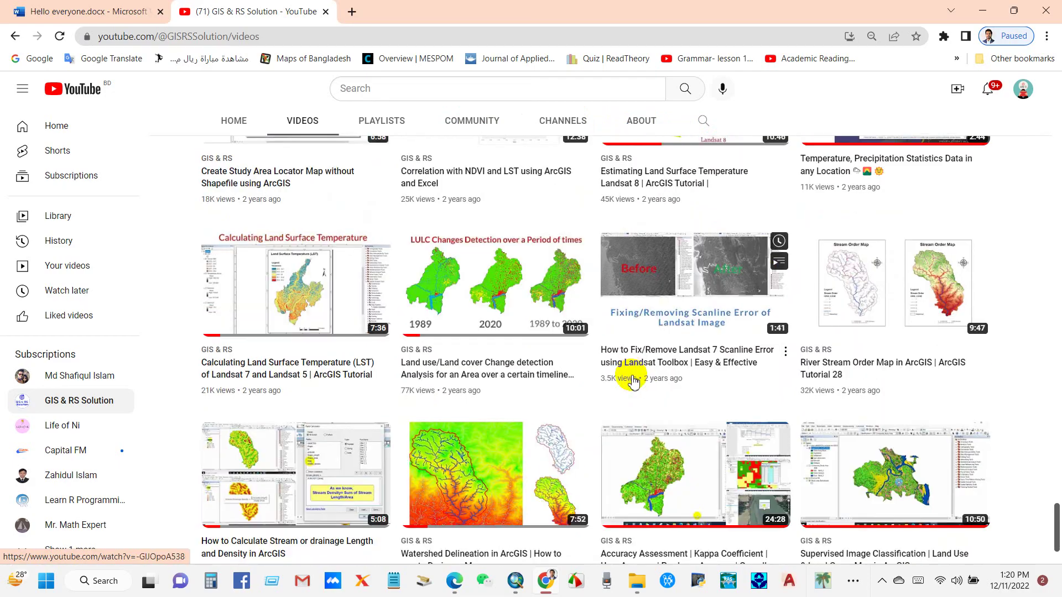
scroll(633, 381, "down", 10)
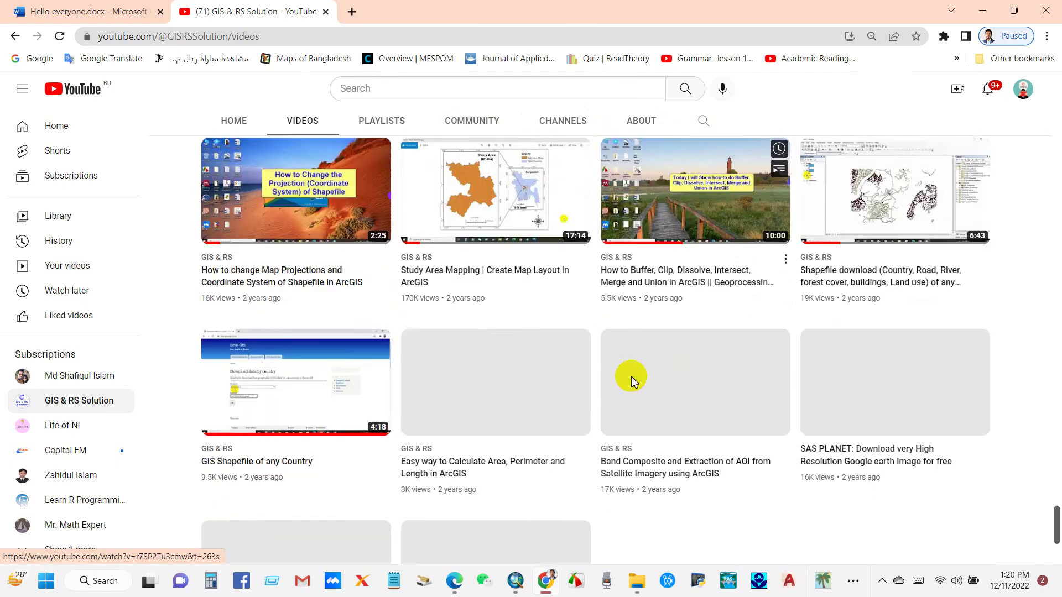
scroll(634, 381, "up", 15)
scroll(634, 381, "up", 20)
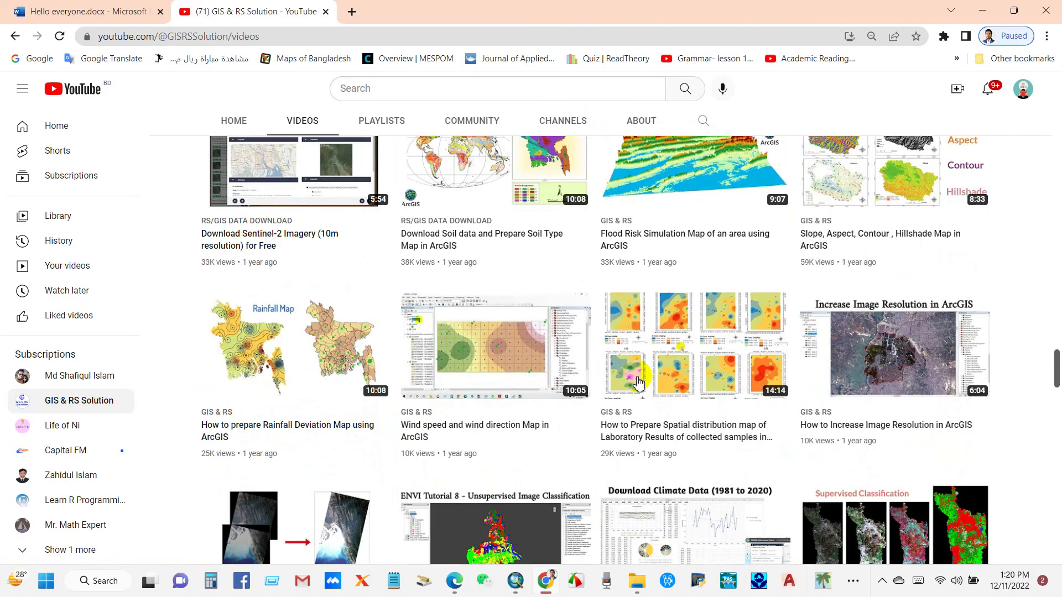
scroll(642, 382, "up", 2)
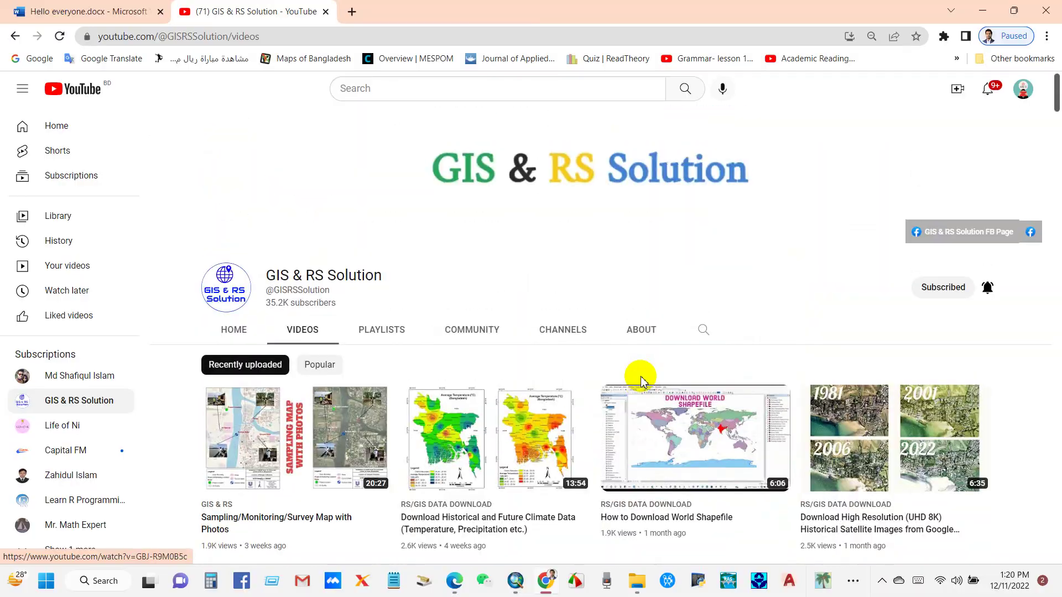
Step: Examine the Risk Rank table in the Word document and go through the variable layers in ArcMap
left_click(512, 581)
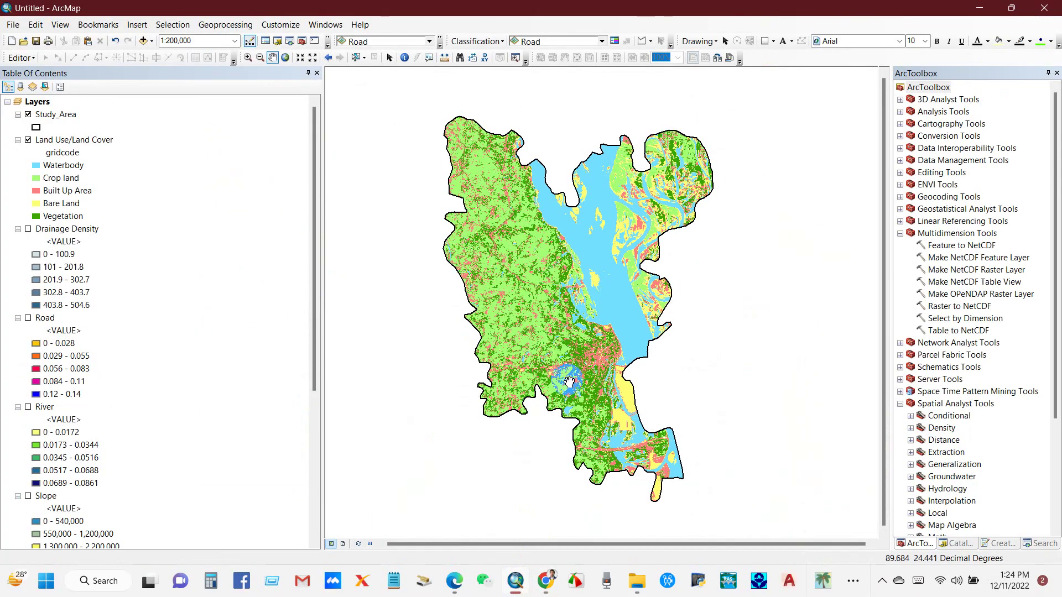
left_click(547, 580)
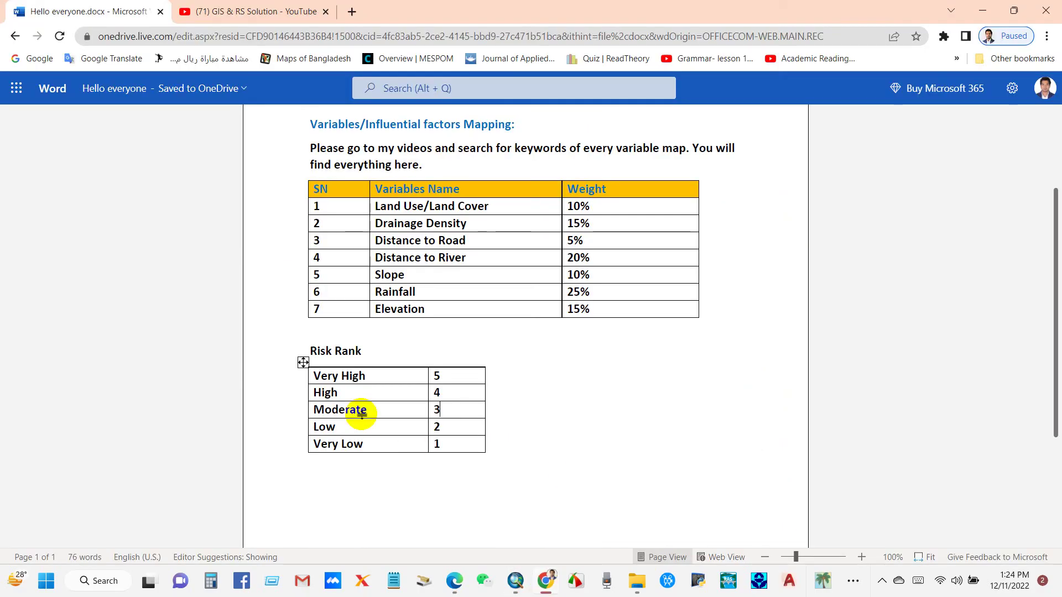
left_click_drag(359, 350, 308, 348)
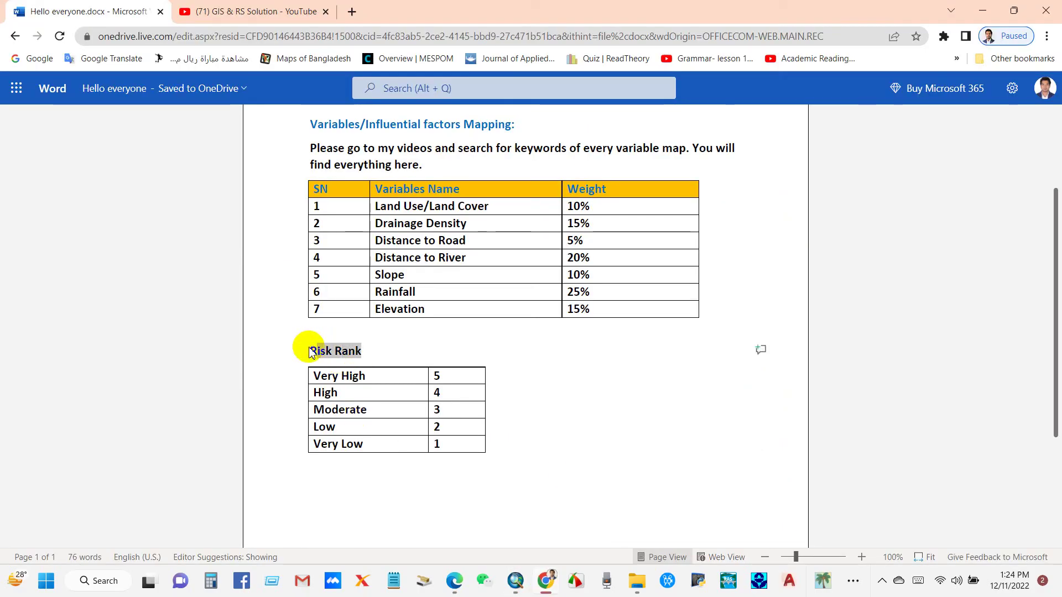
left_click(335, 376)
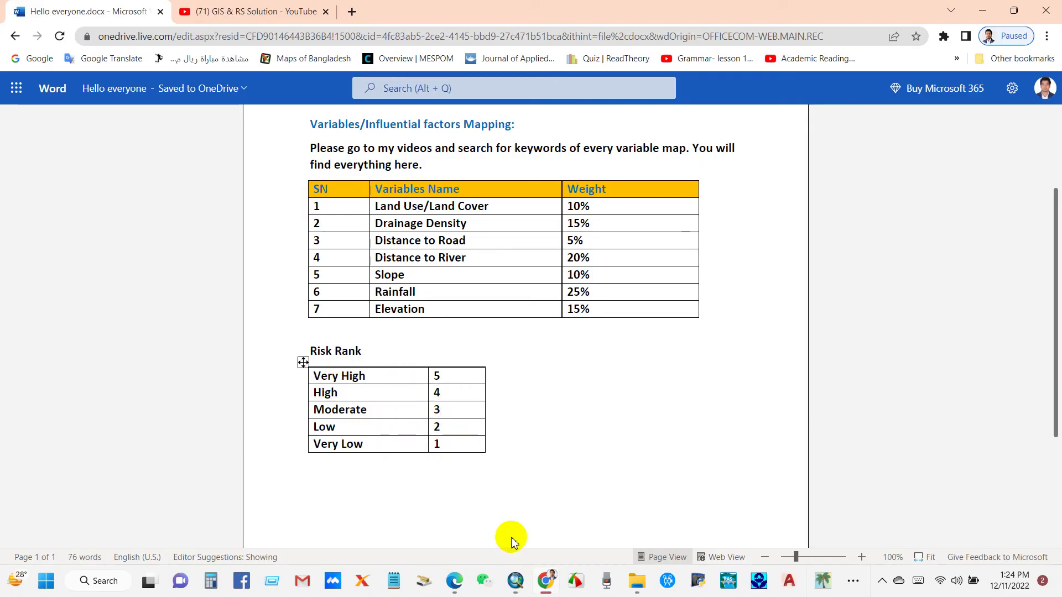
left_click(515, 579)
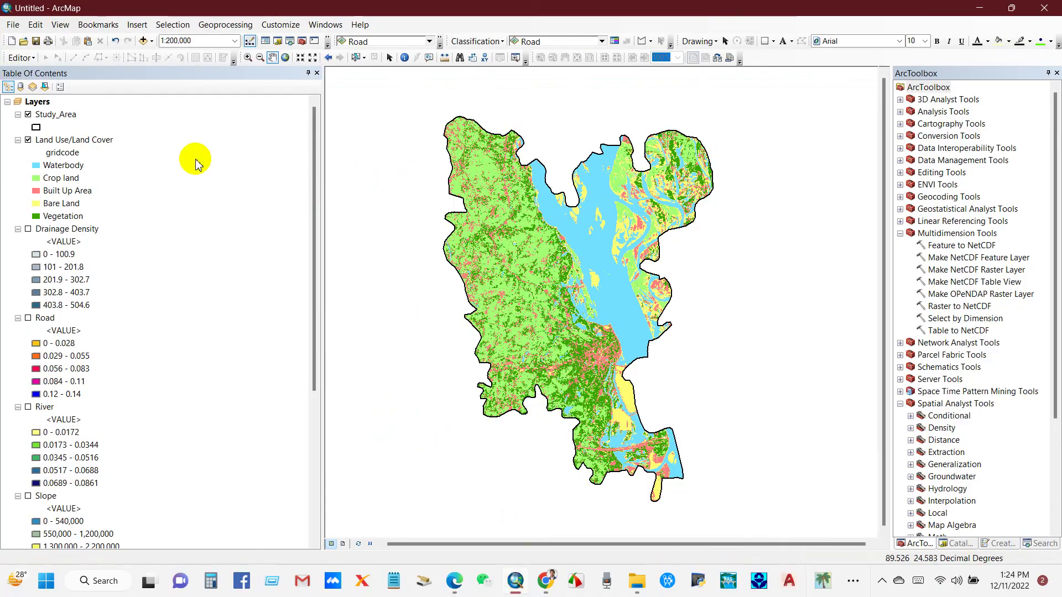
scroll(77, 254, "down", 6)
scroll(60, 386, "up", 6)
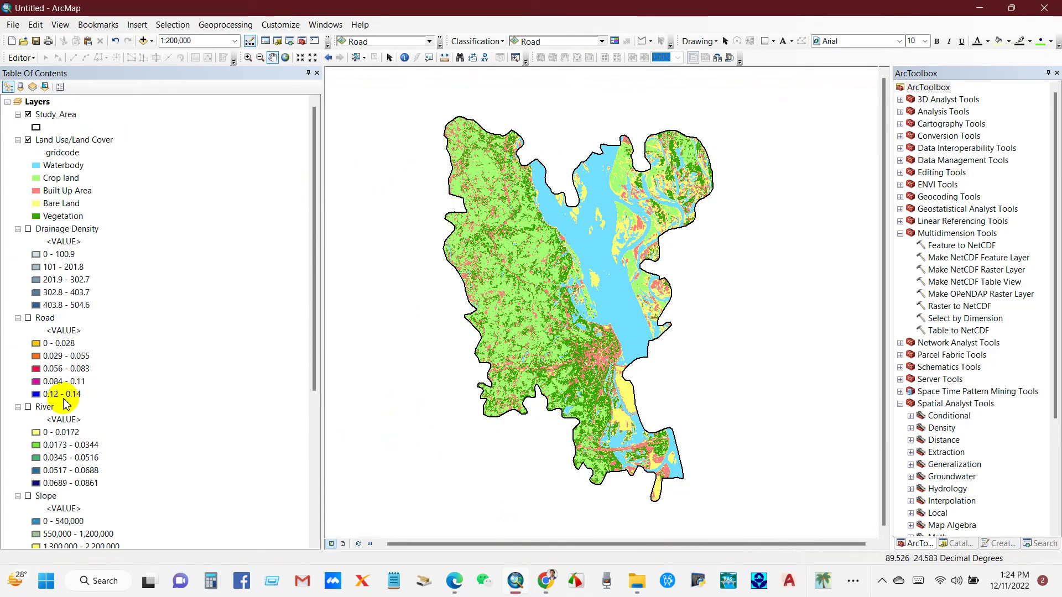
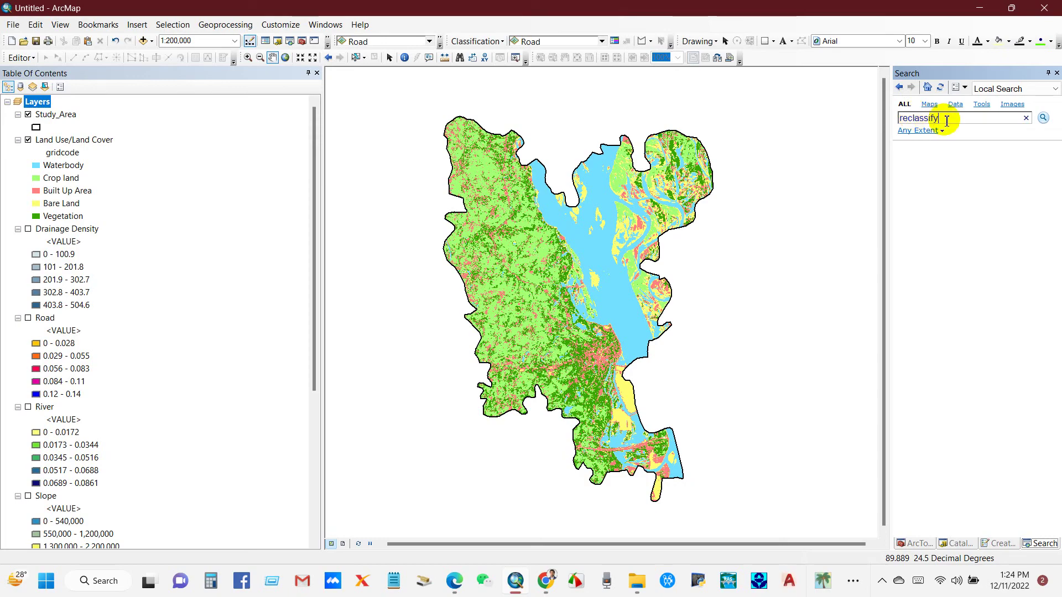
Step: Search the tools for "reclassify" and load Land Use and Land Cover as input raster in the Spatial Analyst Reclassify tool
left_click(1043, 119)
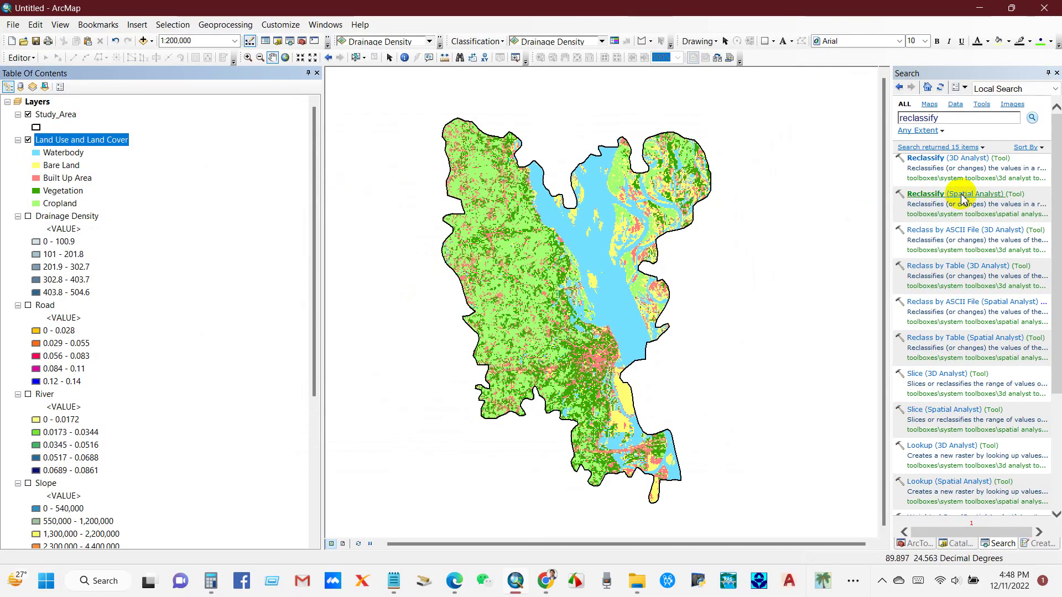
left_click(961, 195)
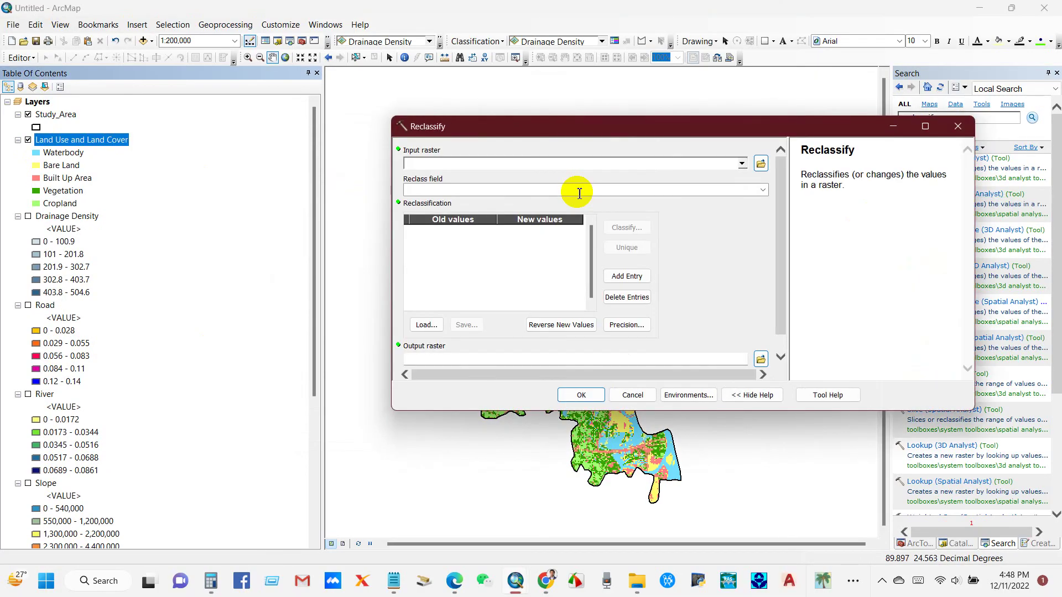
left_click(741, 164)
left_click(474, 174)
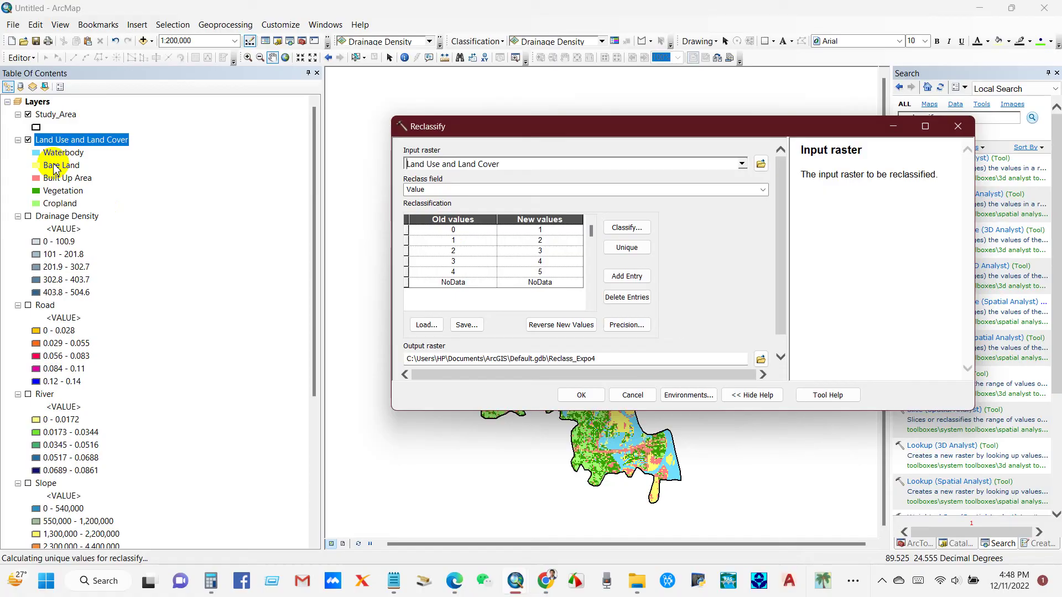
Step: Assign new values 5, 4, 3, 1 and 2 to old values 0 to 4, consulting the Risk Rank table in the Word document
left_click(545, 230)
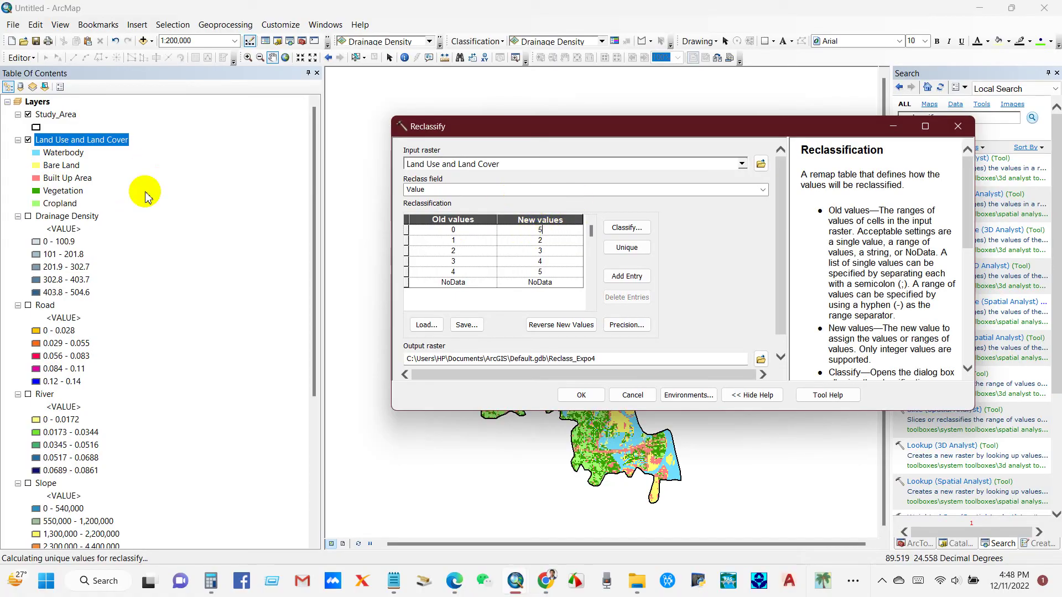
left_click(53, 167)
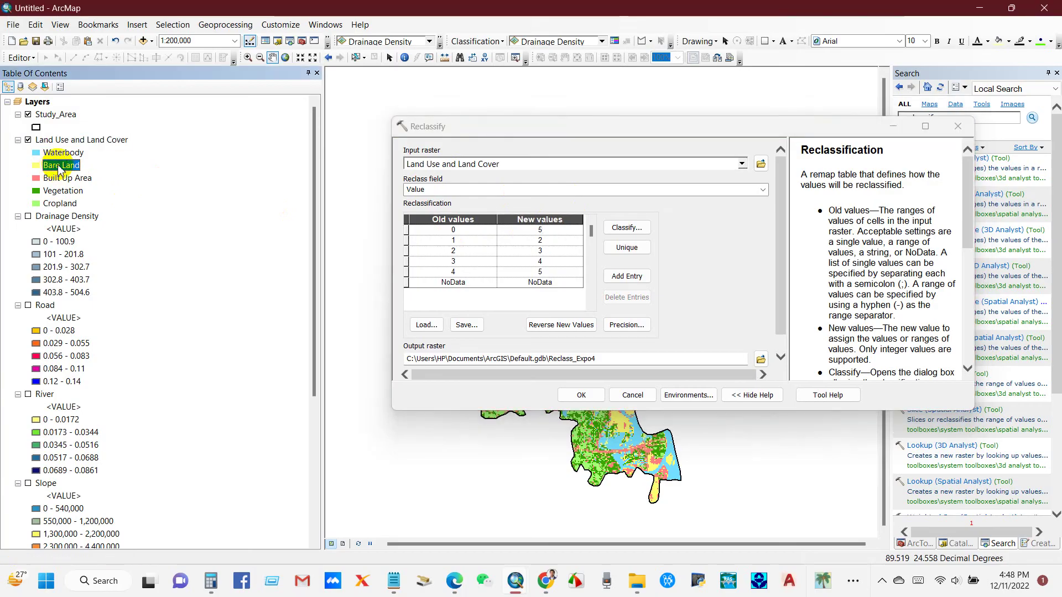
left_click(539, 241)
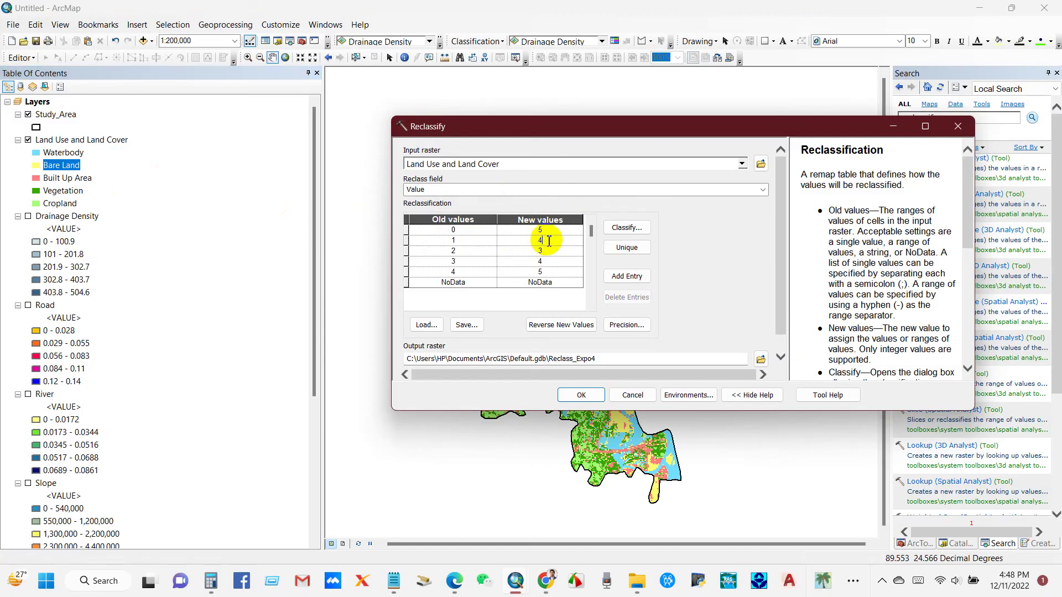
left_click(545, 579)
left_click_drag(351, 330, 347, 395)
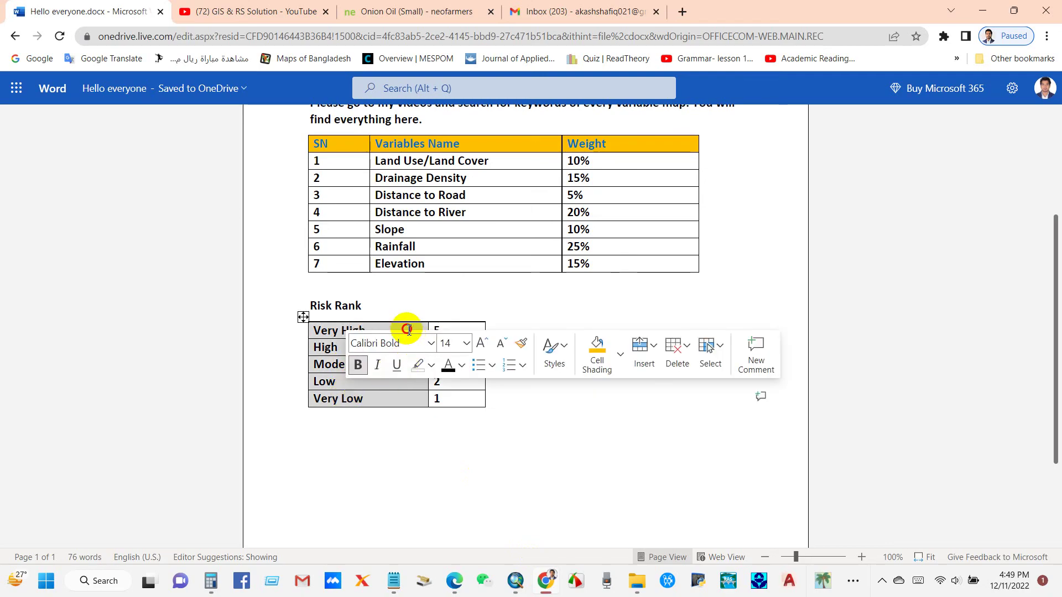
left_click(432, 331)
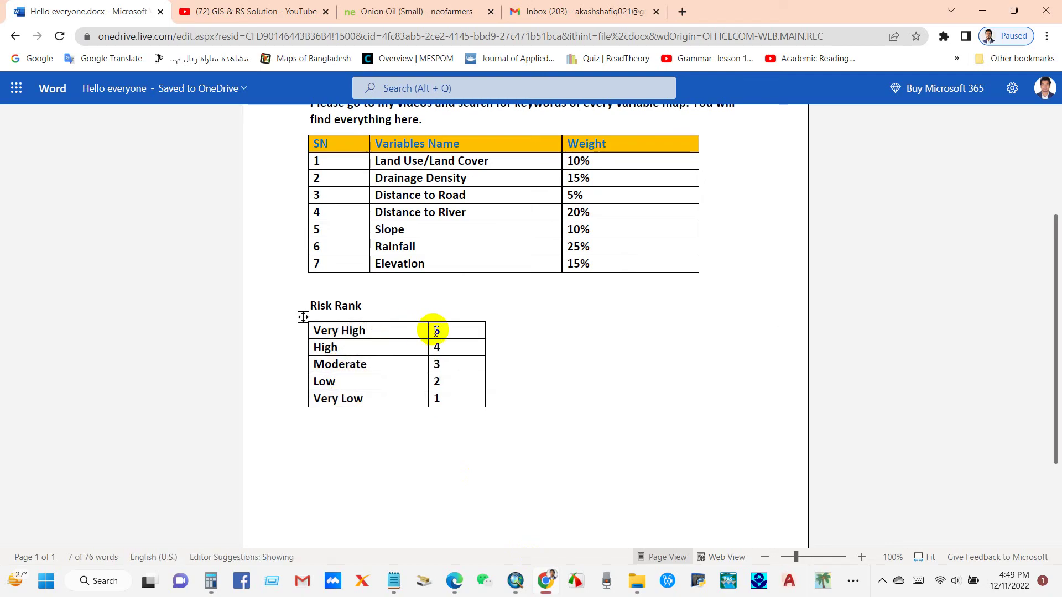
mouse_move(515, 578)
left_click(544, 553)
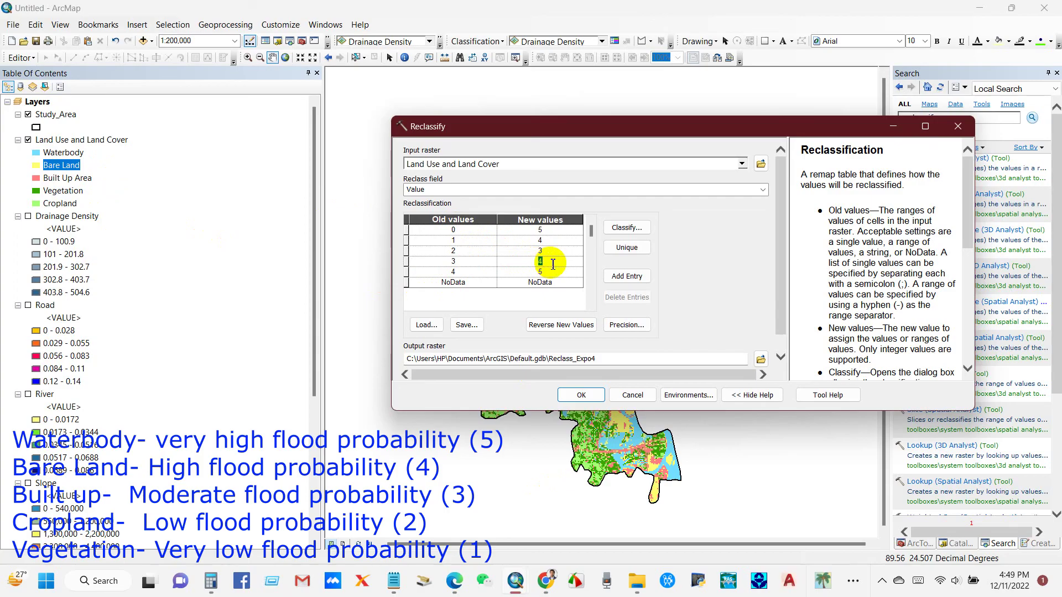
type("1")
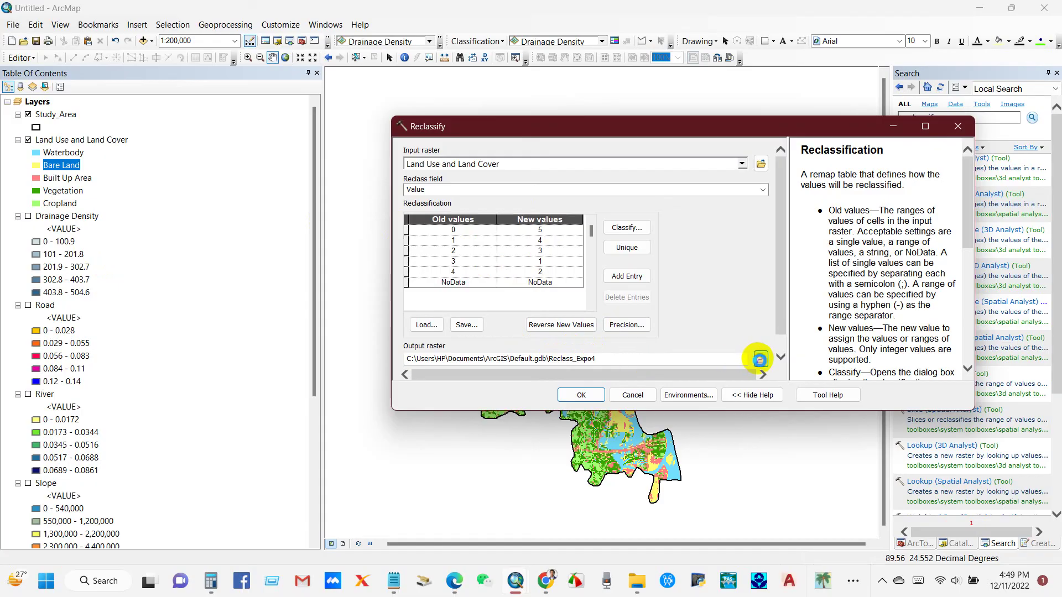
Step: Run the reclassification to rclss_lulc in the Flood Tutorial folder with missing values changed to NoData, and hide the Land Use and Land Cover layer
left_click(759, 359)
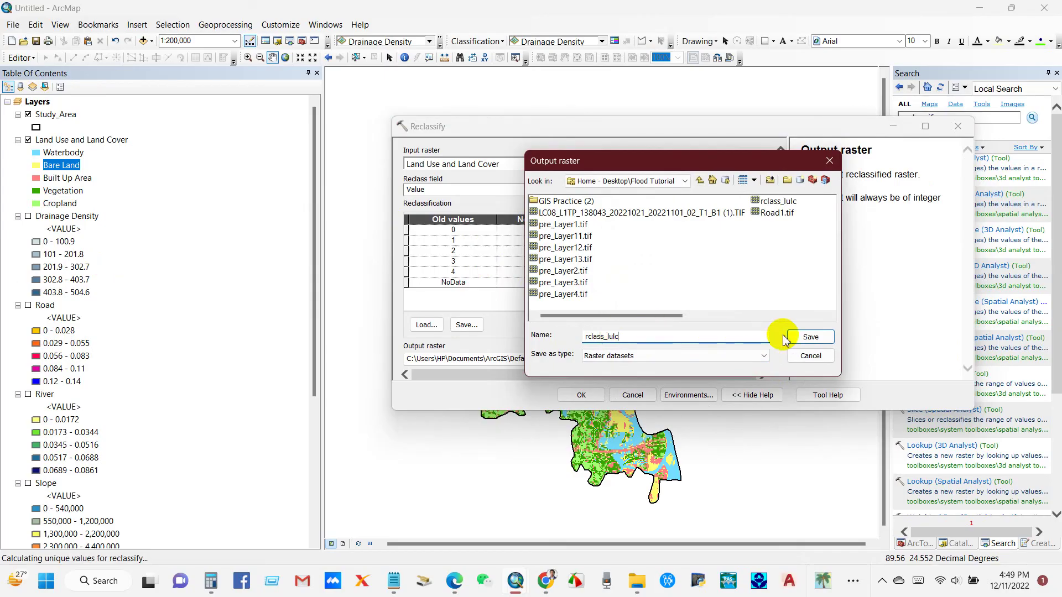
left_click(809, 338)
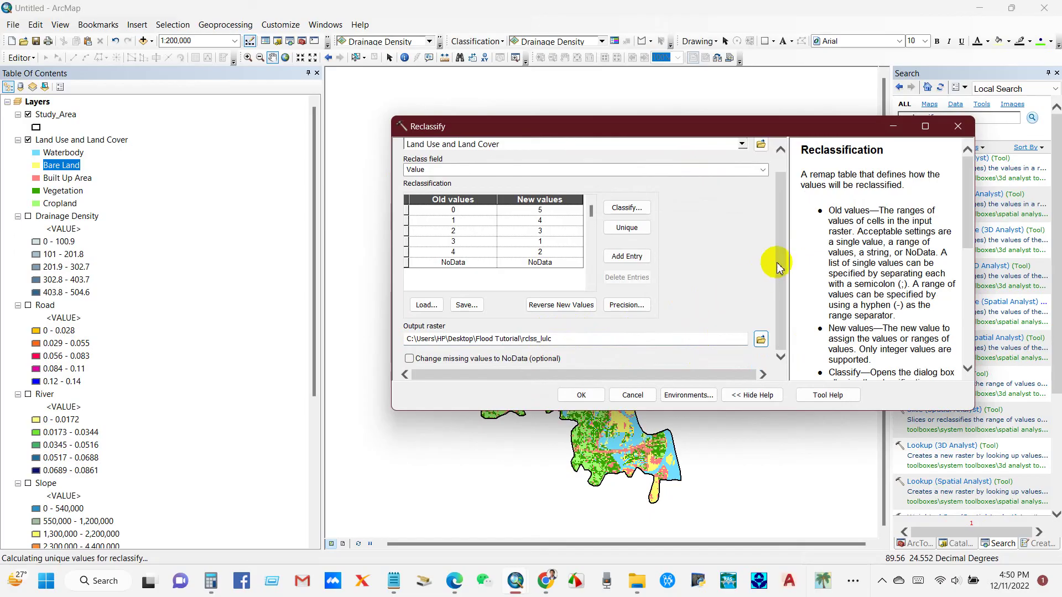
left_click(409, 360)
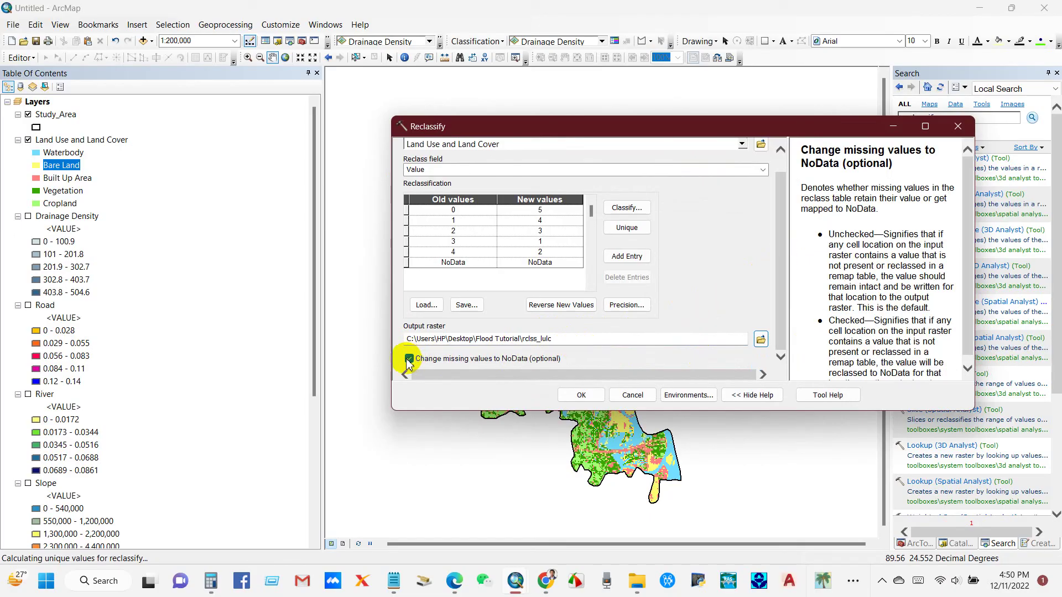
left_click(576, 394)
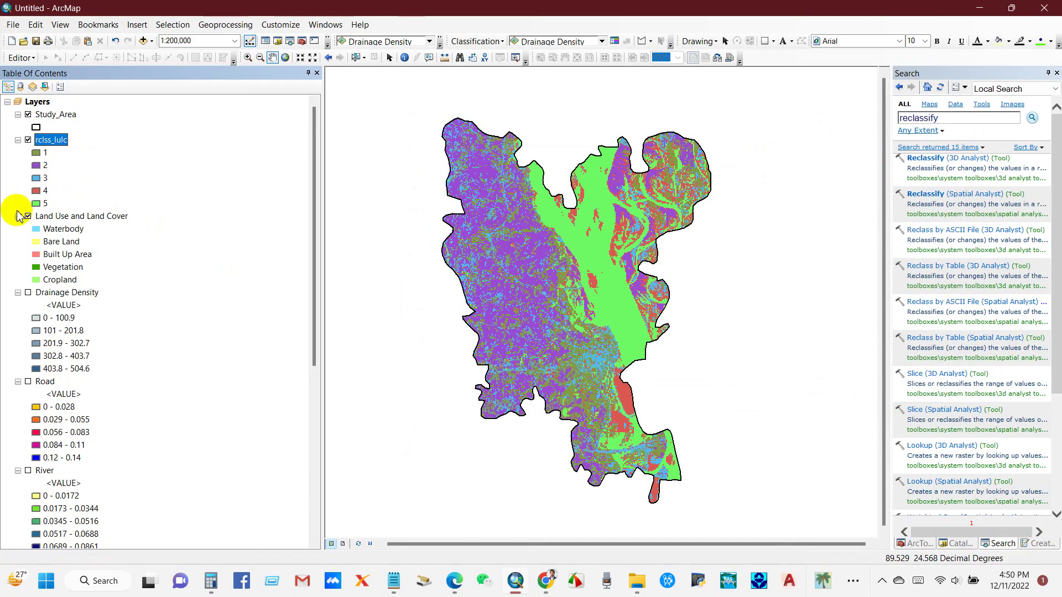
left_click(28, 217)
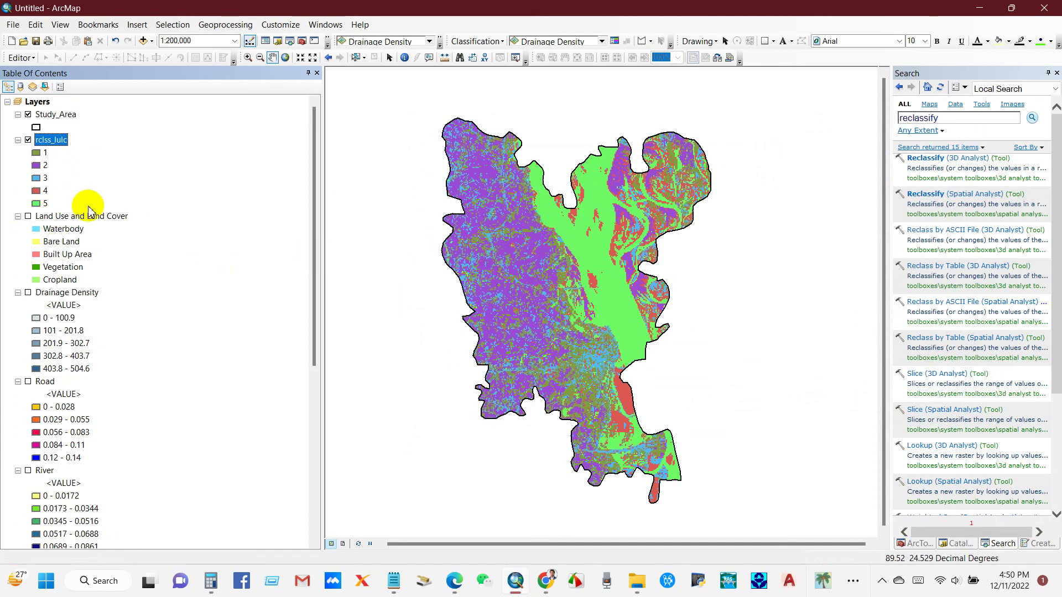
Step: Reclassify the Drainage Density raster with new values 1 to 5, saving it as rcls_drainage in Flood Tutorial with missing values changed to NoData
left_click(959, 194)
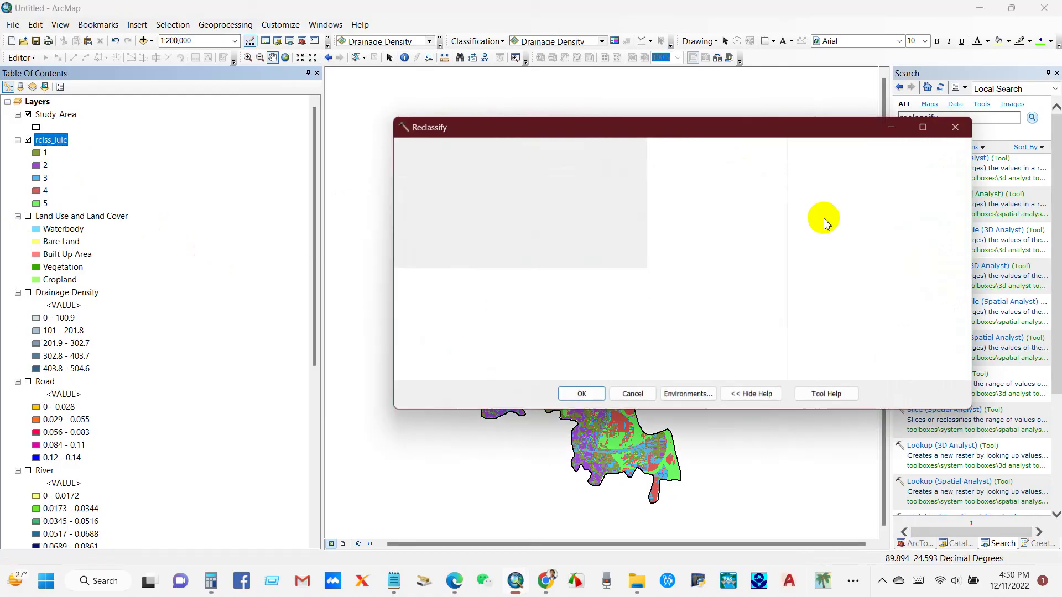
left_click(742, 163)
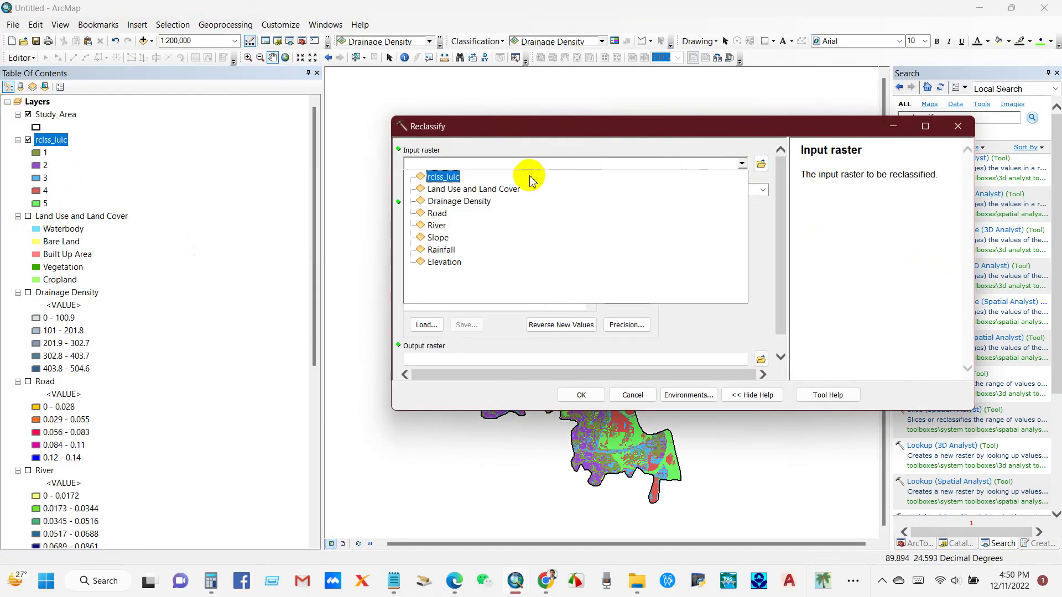
left_click(471, 201)
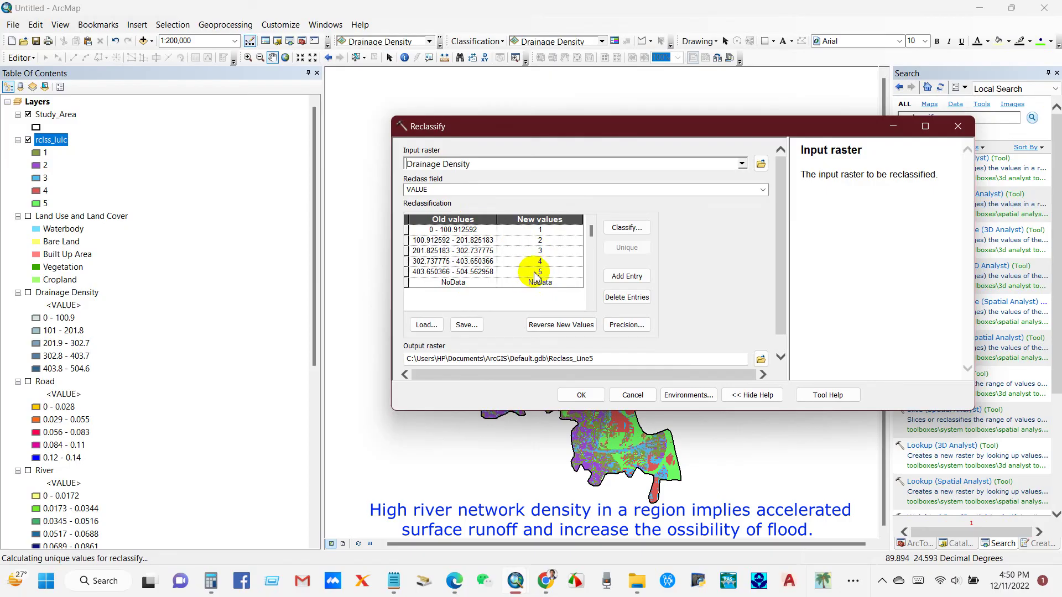
scroll(771, 262, "down", 1)
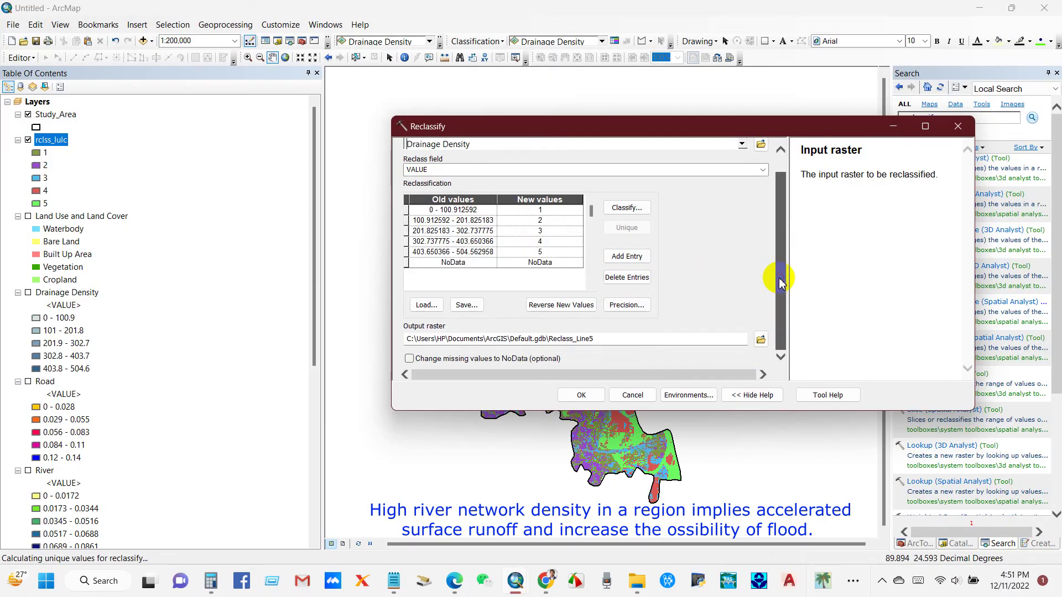
left_click(760, 339)
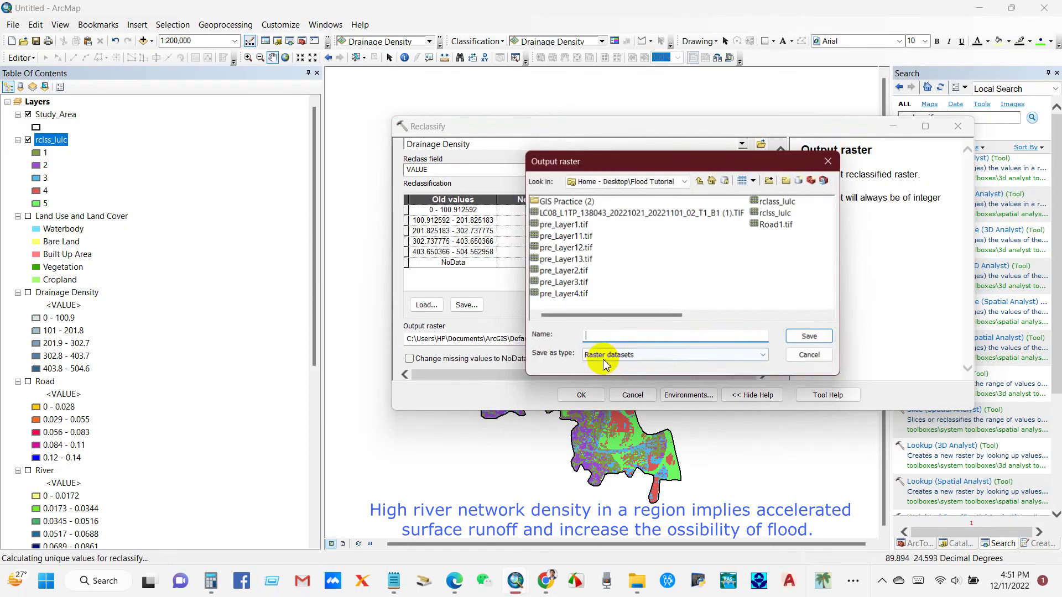
left_click(604, 341)
type("rclss_drainagedensity")
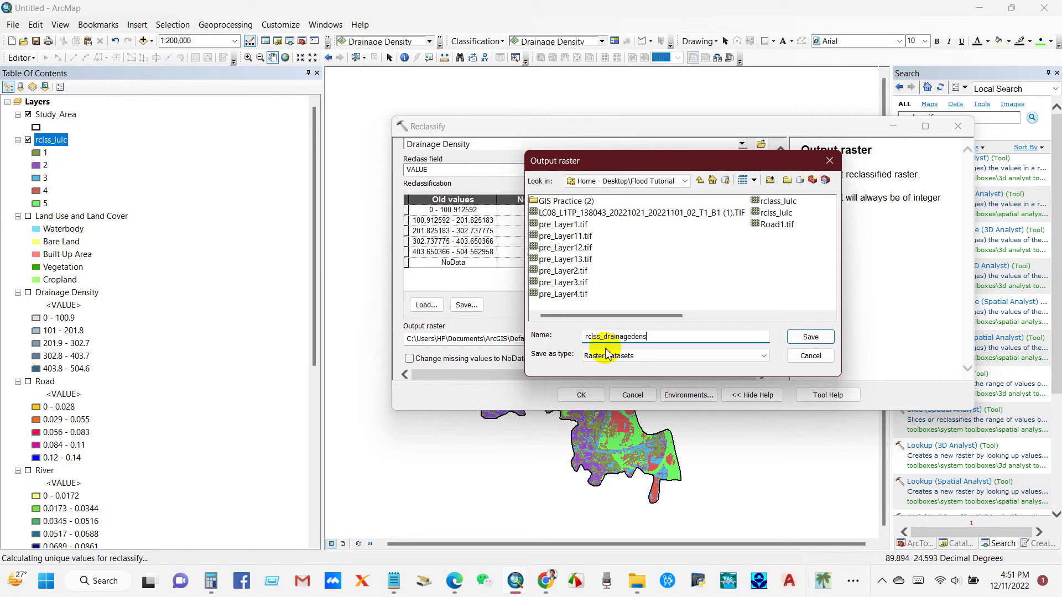
left_click(810, 337)
left_click(411, 359)
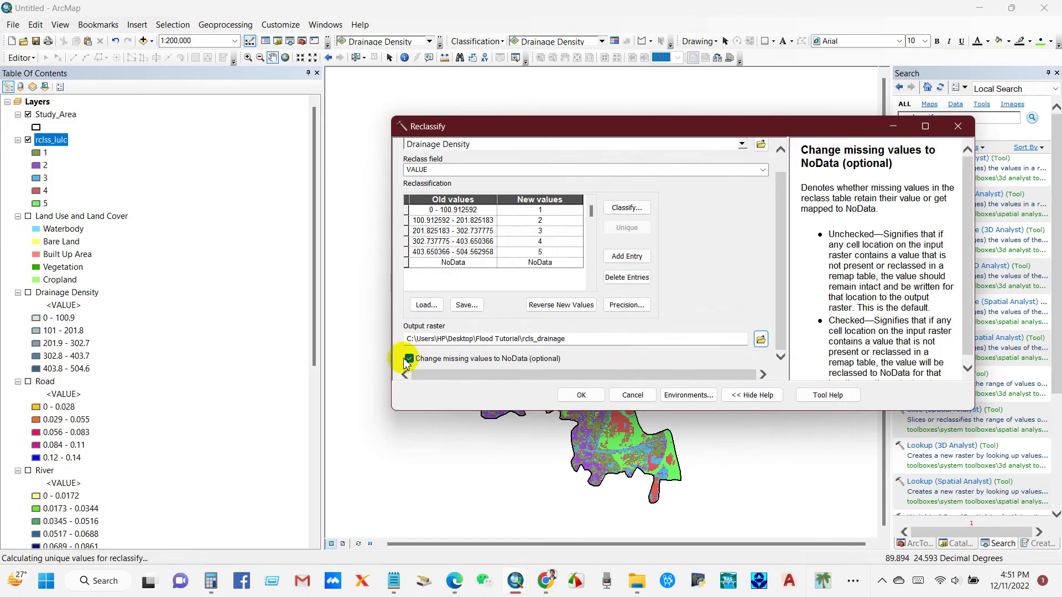
left_click(578, 395)
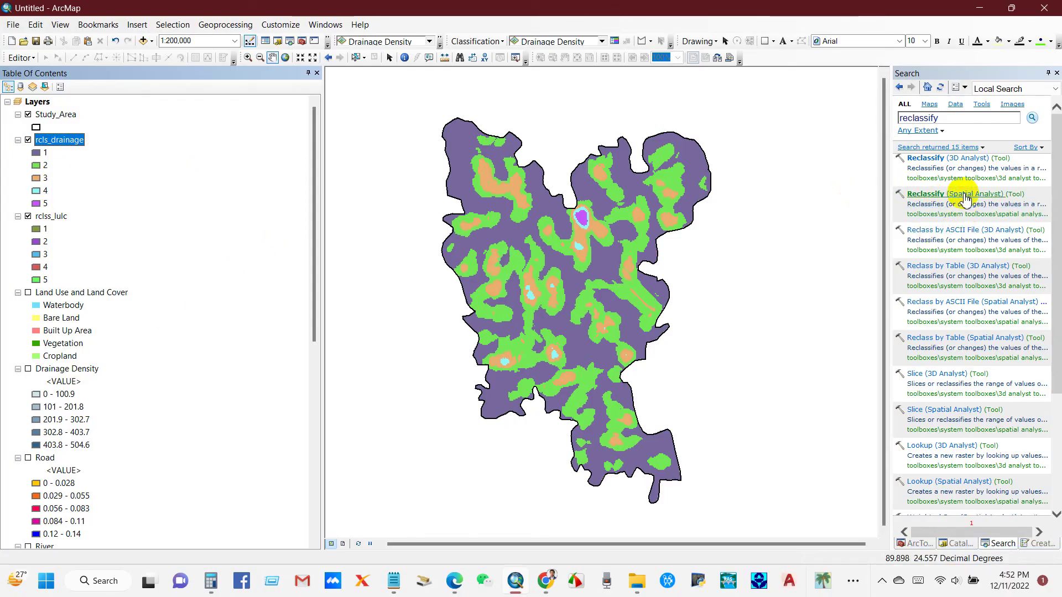
Step: Load the Road raster into the Spatial Analyst Reclassify tool and reverse its new values to run from 5 down to 1
double_click(943, 194)
left_click(742, 163)
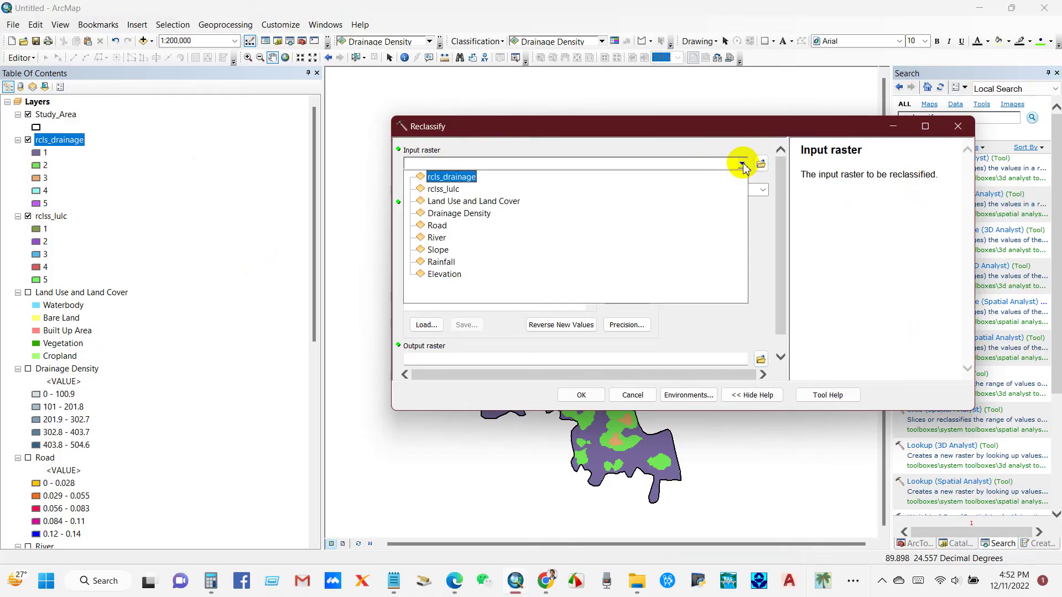
left_click(437, 225)
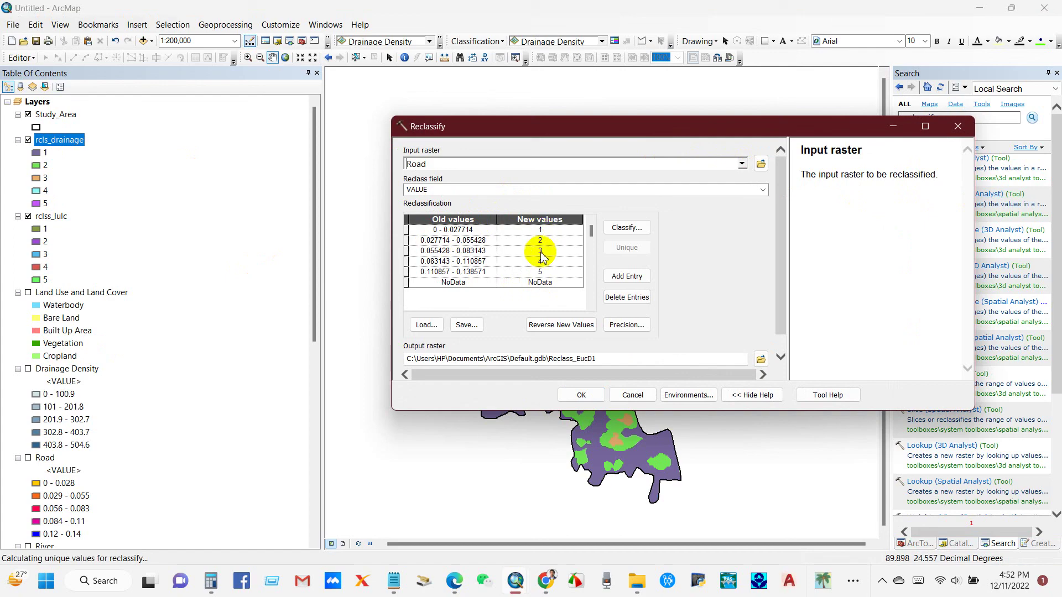
left_click(561, 325)
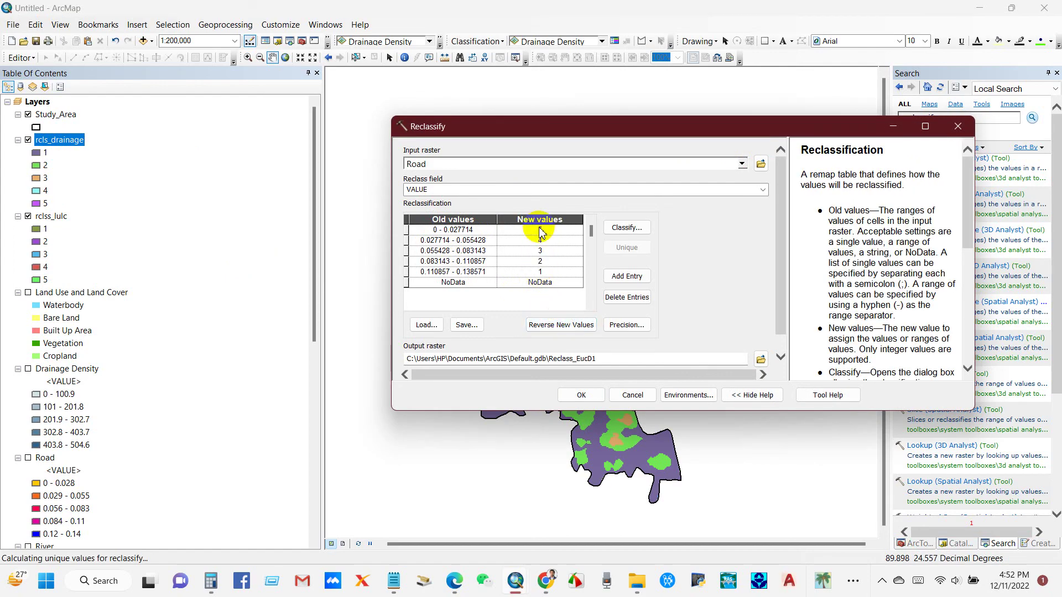
Step: Run the Road reclassification to rcls_road in the Flood Tutorial folder with missing values changed to NoData
scroll(778, 284, "down", 1)
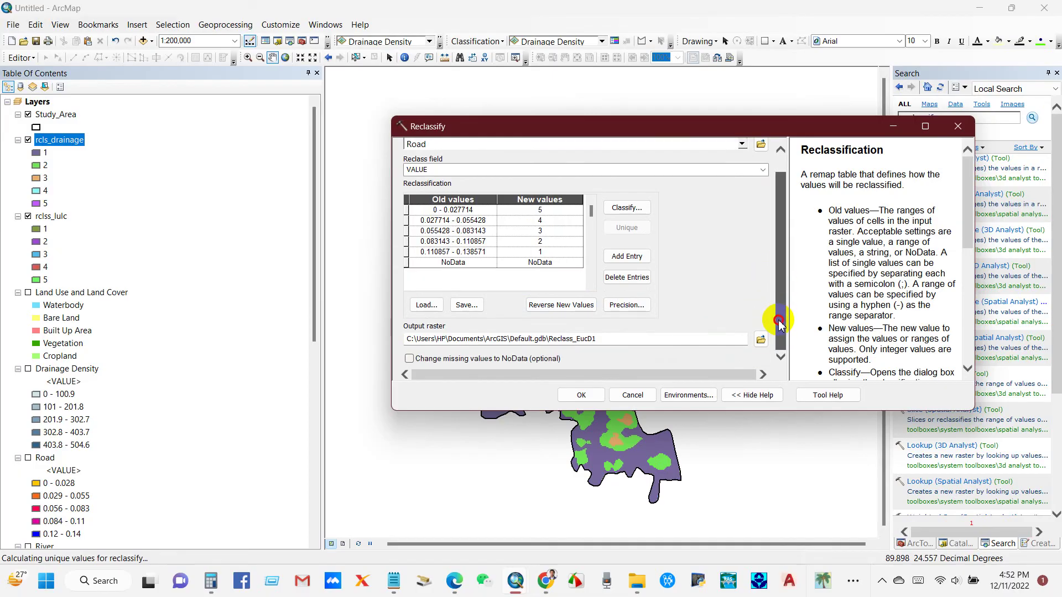
left_click(759, 339)
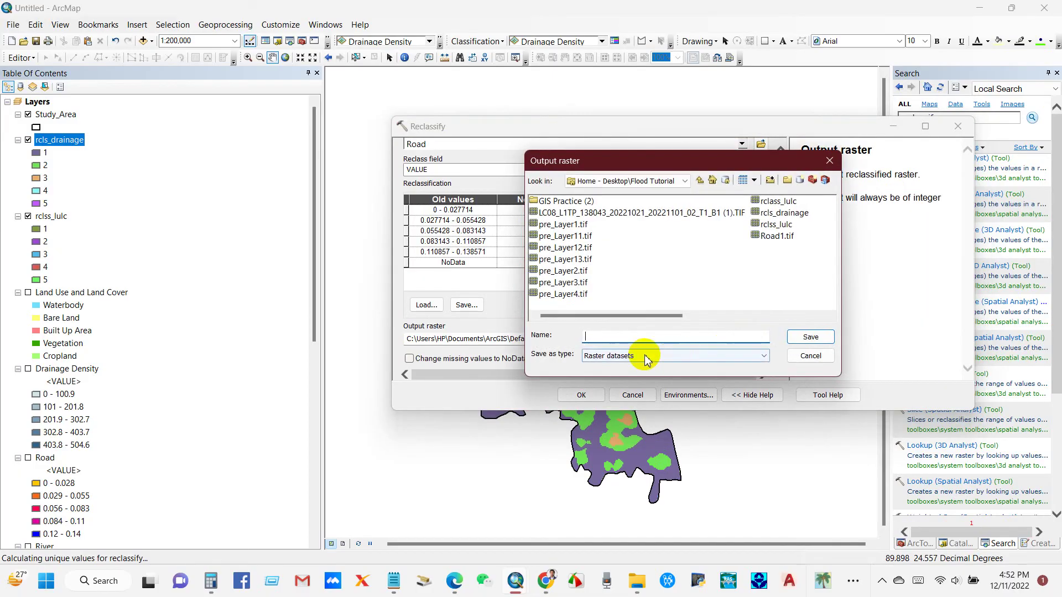
key("BackSpace")
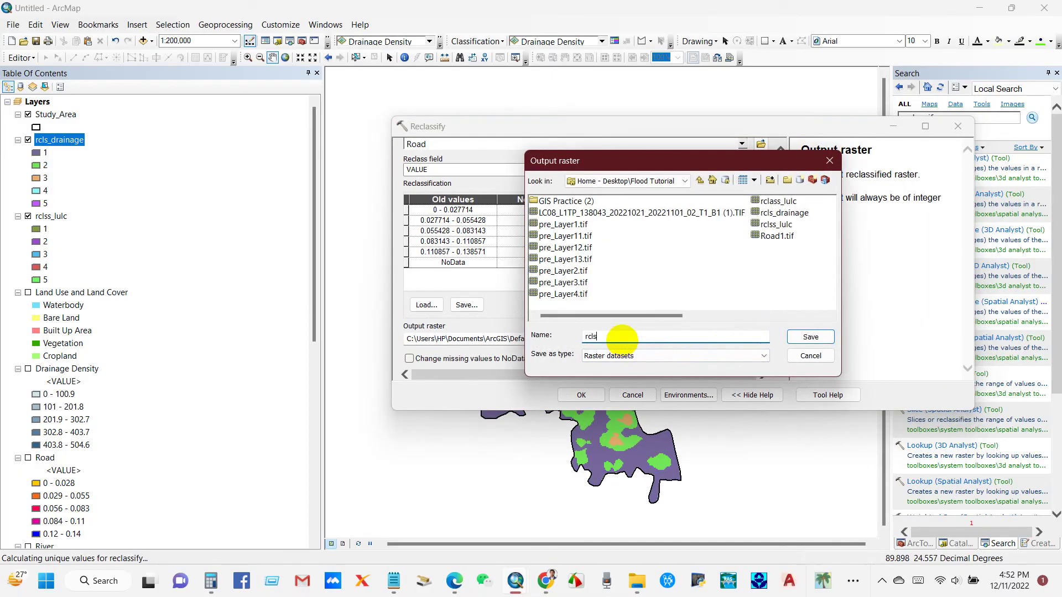
type("rcls_road")
left_click(810, 337)
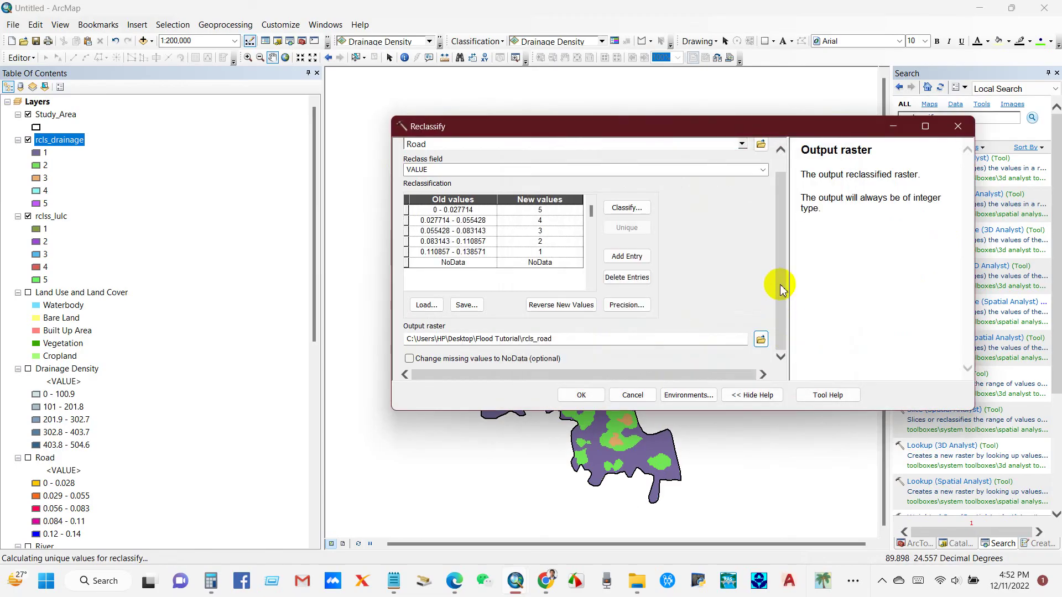
left_click(410, 359)
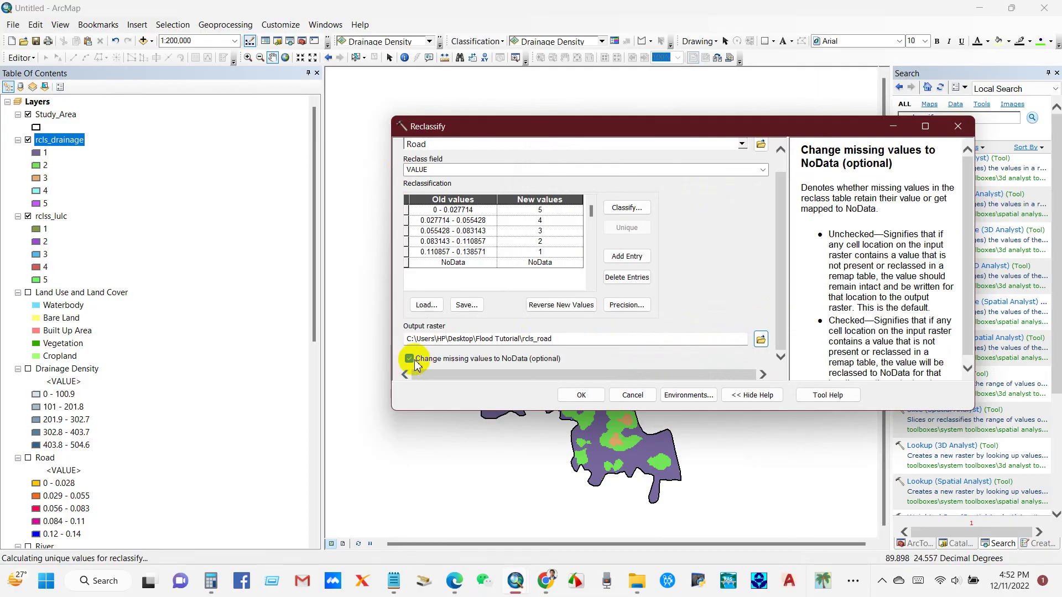
left_click(579, 395)
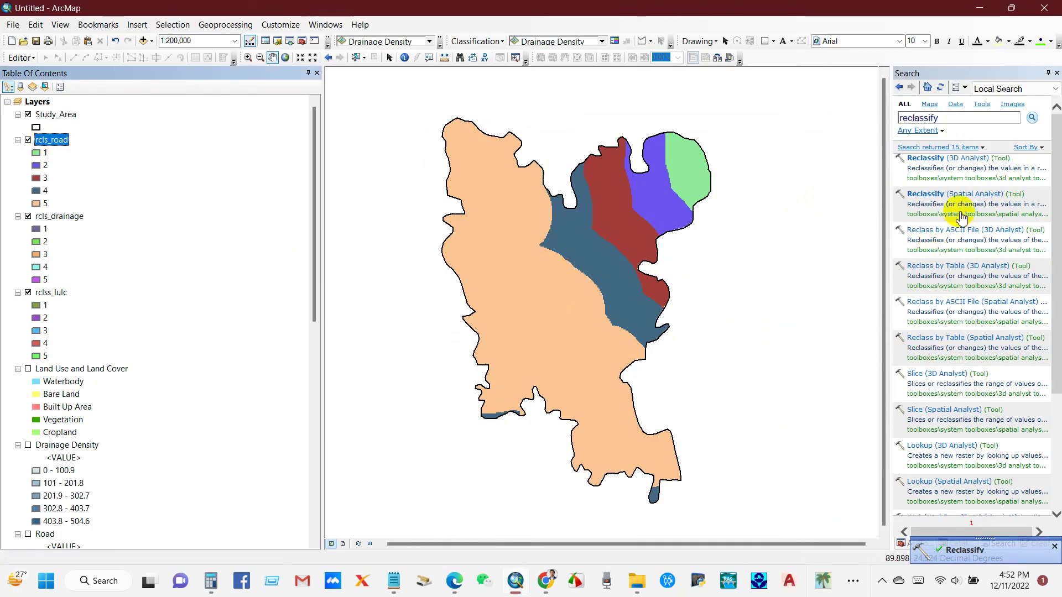
Step: Load the River raster into the Spatial Analyst Reclassify tool and reverse its new values to run from 5 down to 1
left_click(955, 195)
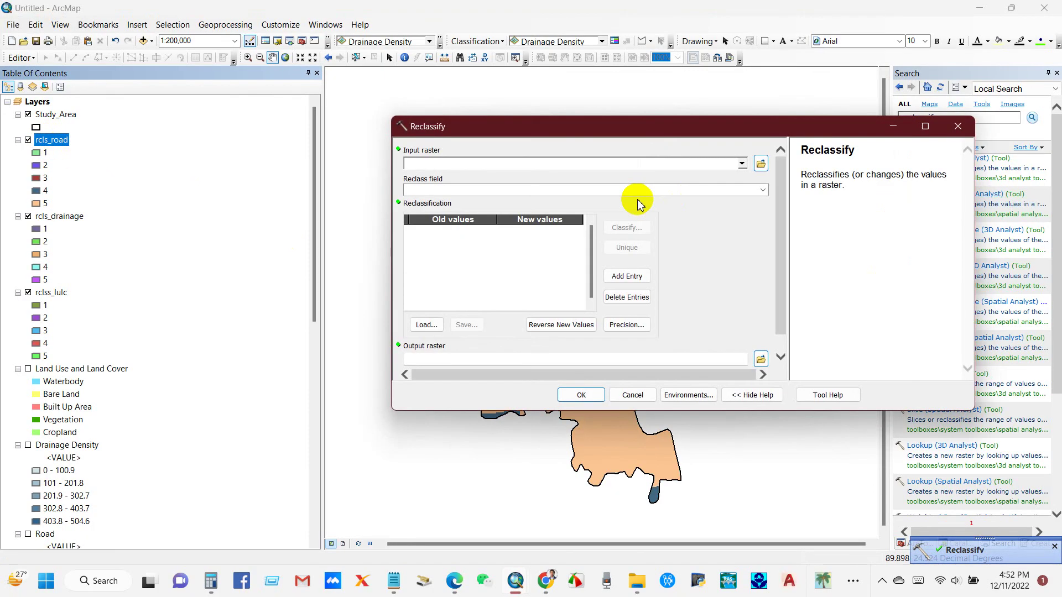
left_click(742, 163)
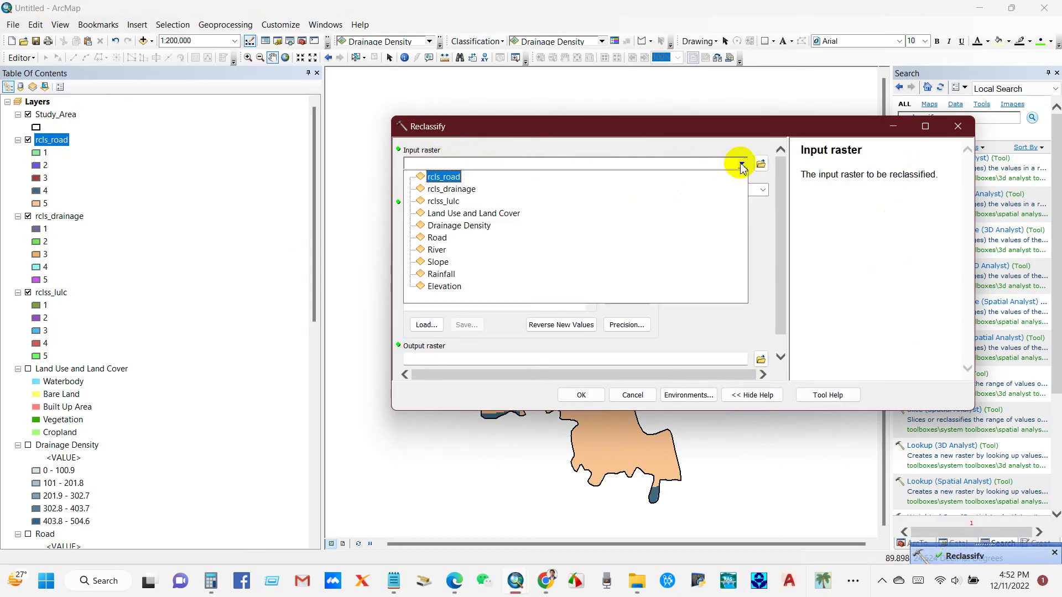
left_click(436, 250)
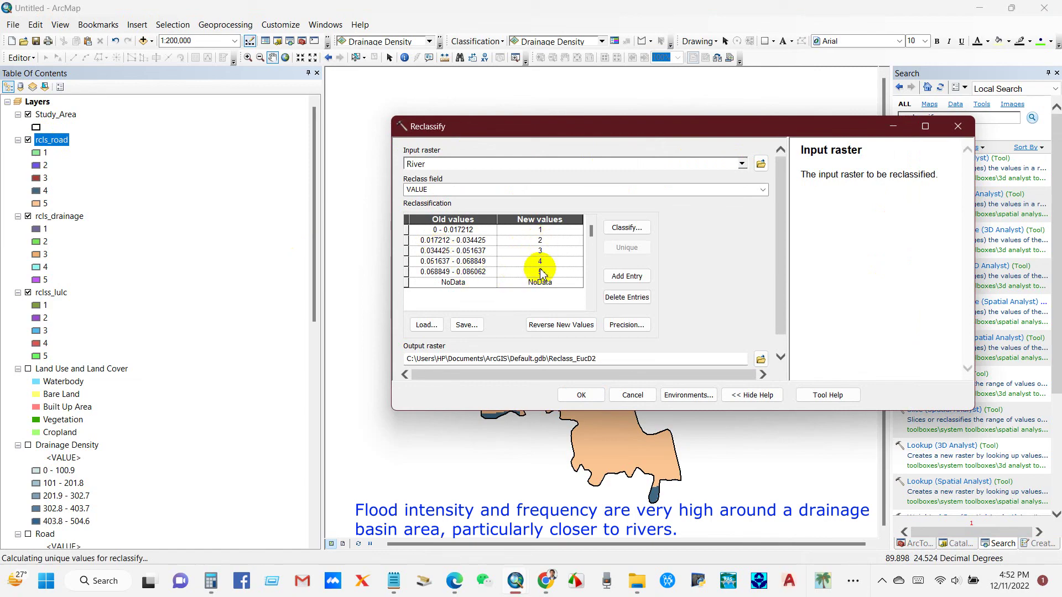
left_click(555, 325)
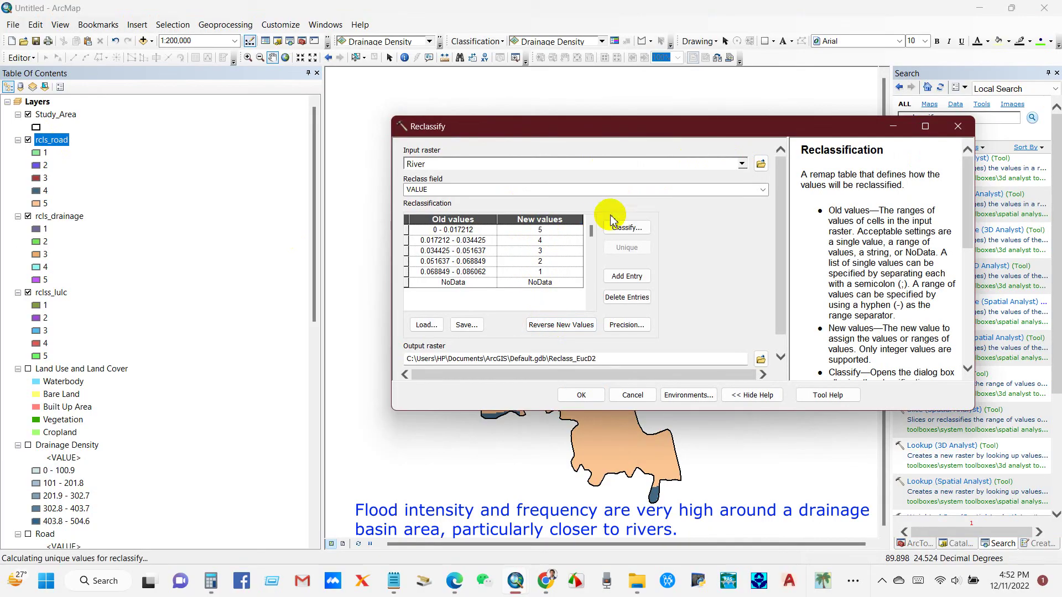
Step: Run the River reclassification to rcls_river in the Flood Tutorial folder with missing values changed to NoData
left_click(761, 358)
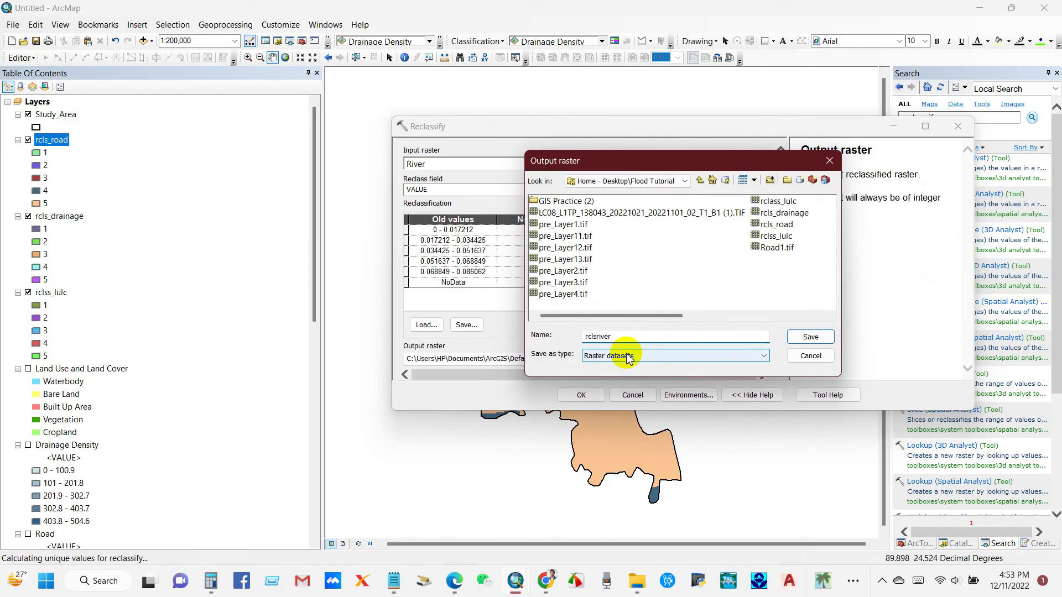
left_click(801, 338)
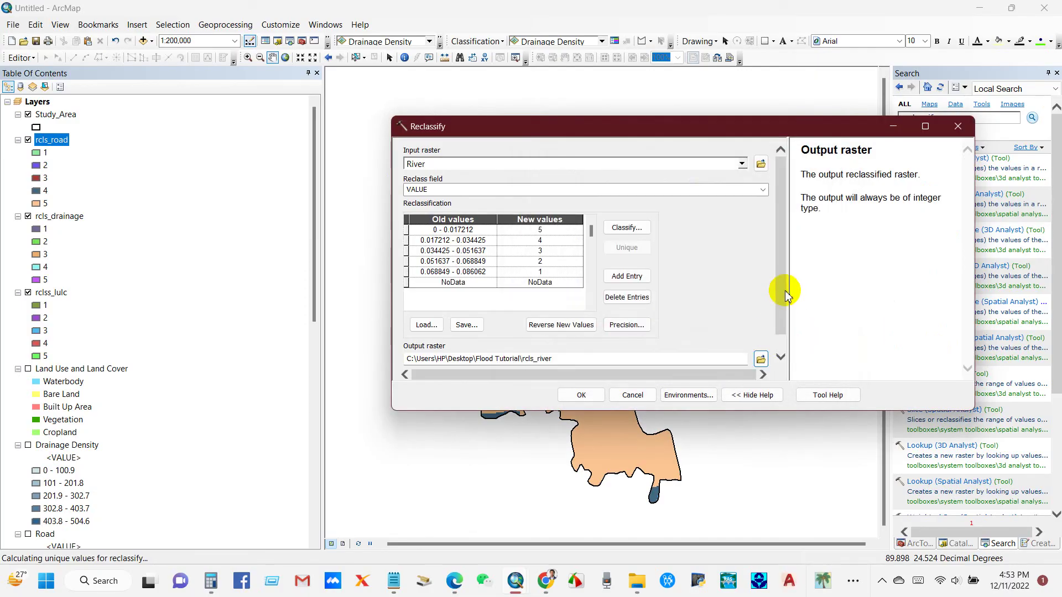
left_click_drag(782, 288, 783, 307)
left_click(408, 359)
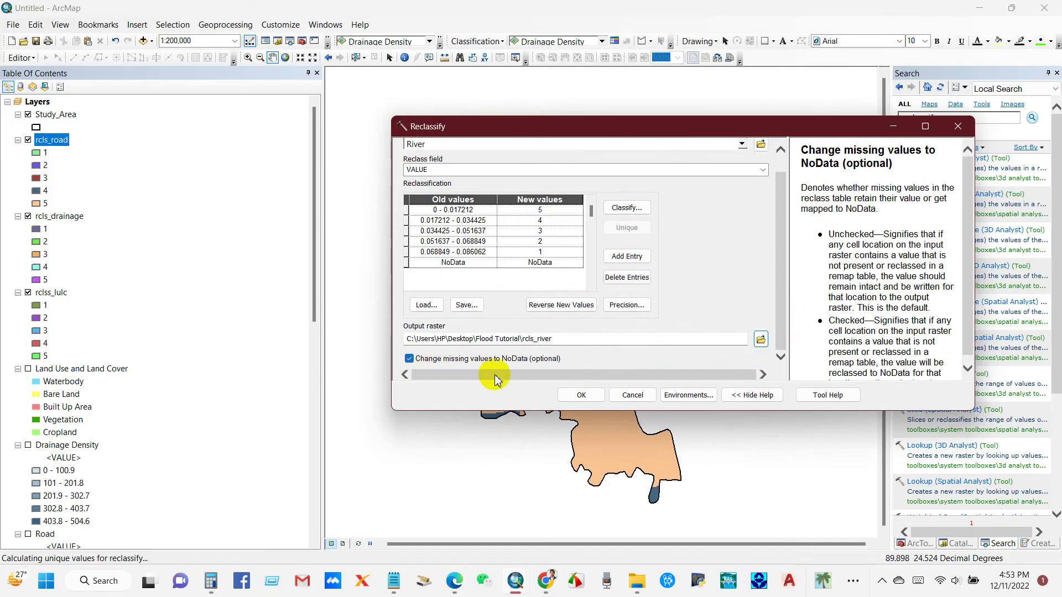
left_click(576, 396)
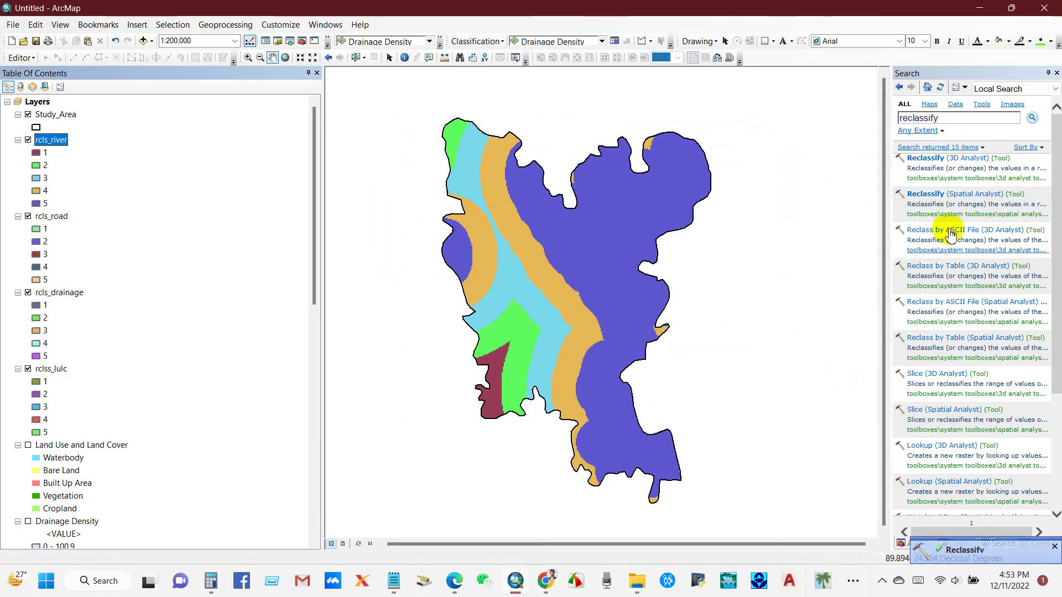
Step: Load the Slope raster into the Spatial Analyst Reclassify tool and reverse its new values to run from 5 down to 1
left_click(944, 195)
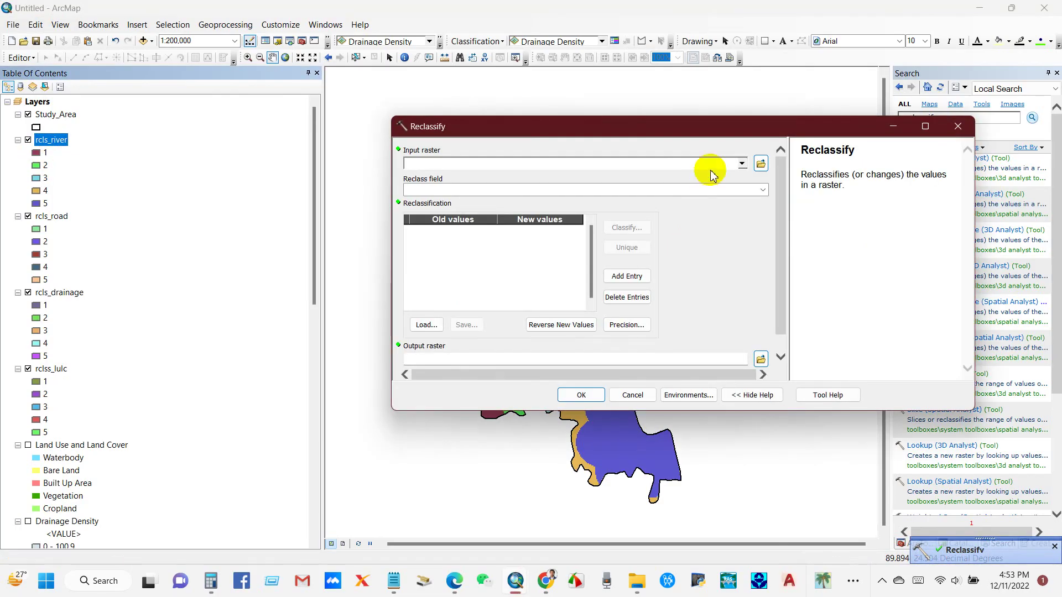
left_click(741, 163)
scroll(467, 260, "down", 1)
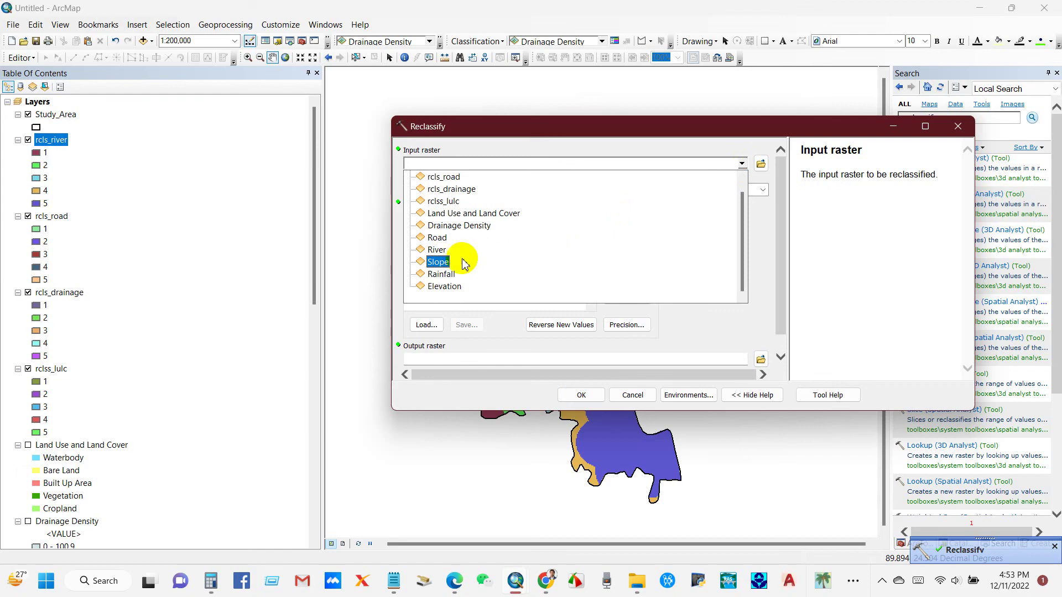
left_click(451, 263)
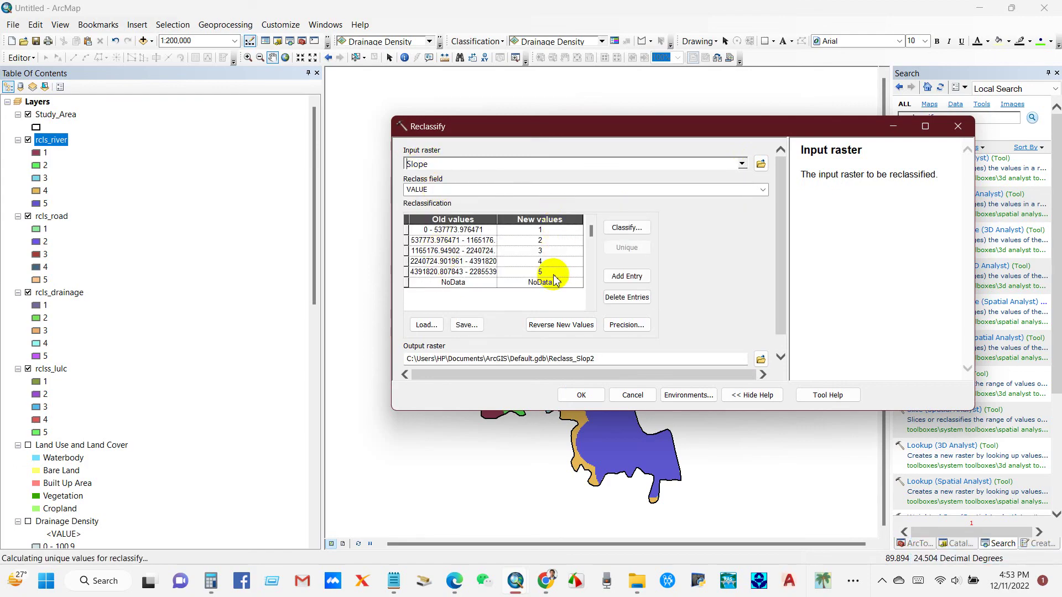
left_click(550, 326)
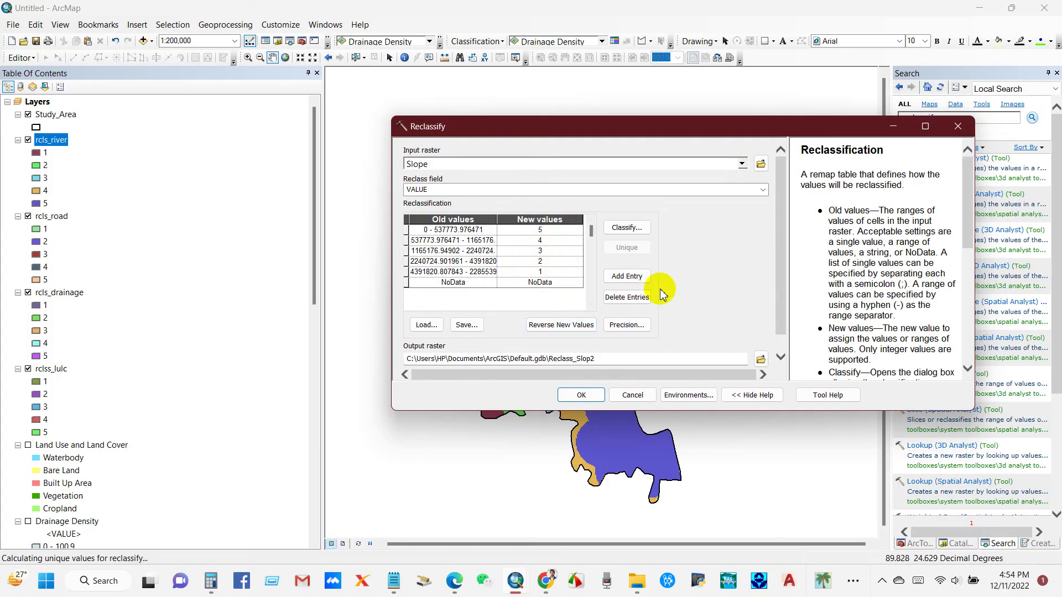
Step: Run the Slope reclassification to rcls_slope in the Flood Tutorial folder with missing values changed to NoData
scroll(769, 335, "down", 1)
left_click(761, 345)
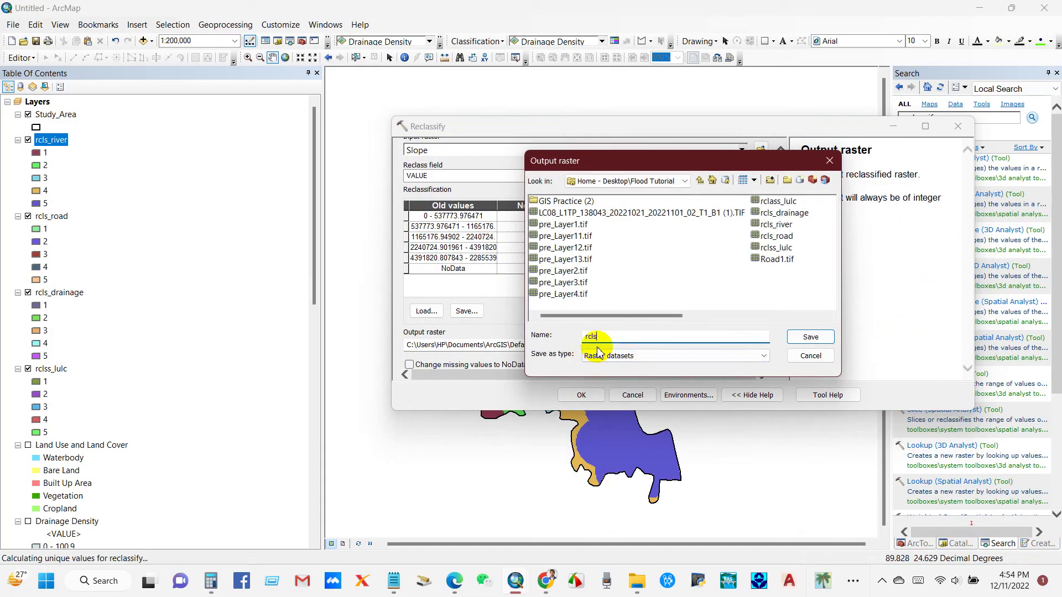
type("rcls_slope")
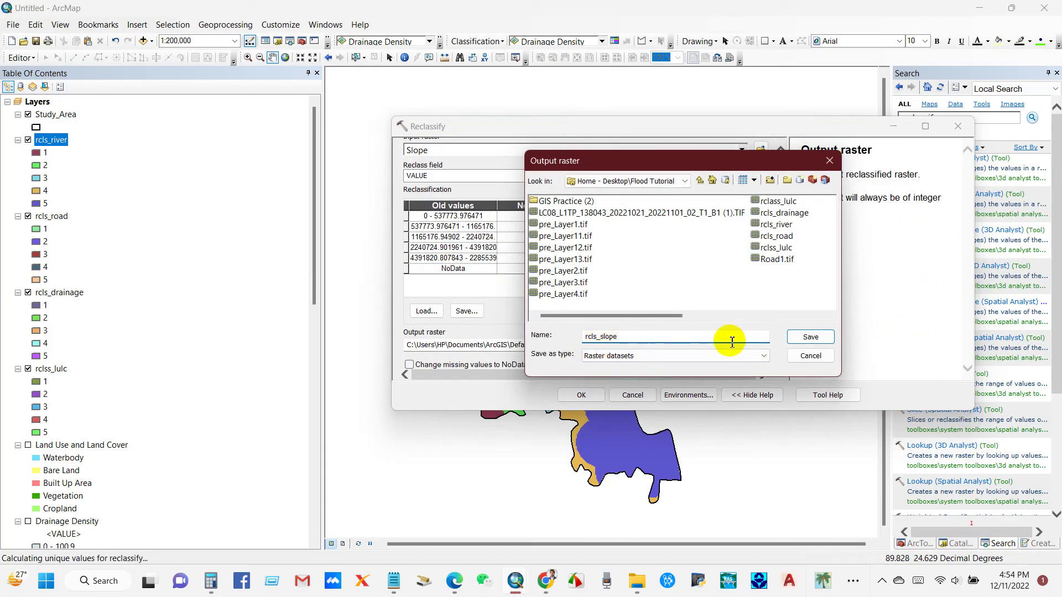
left_click(811, 337)
scroll(774, 315, "down", 1)
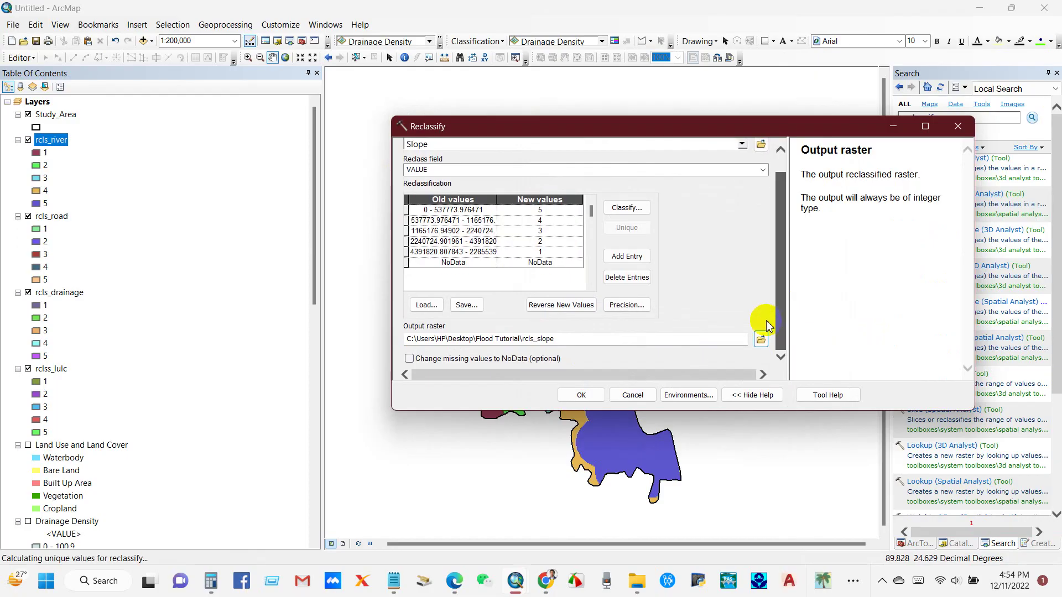
left_click(409, 358)
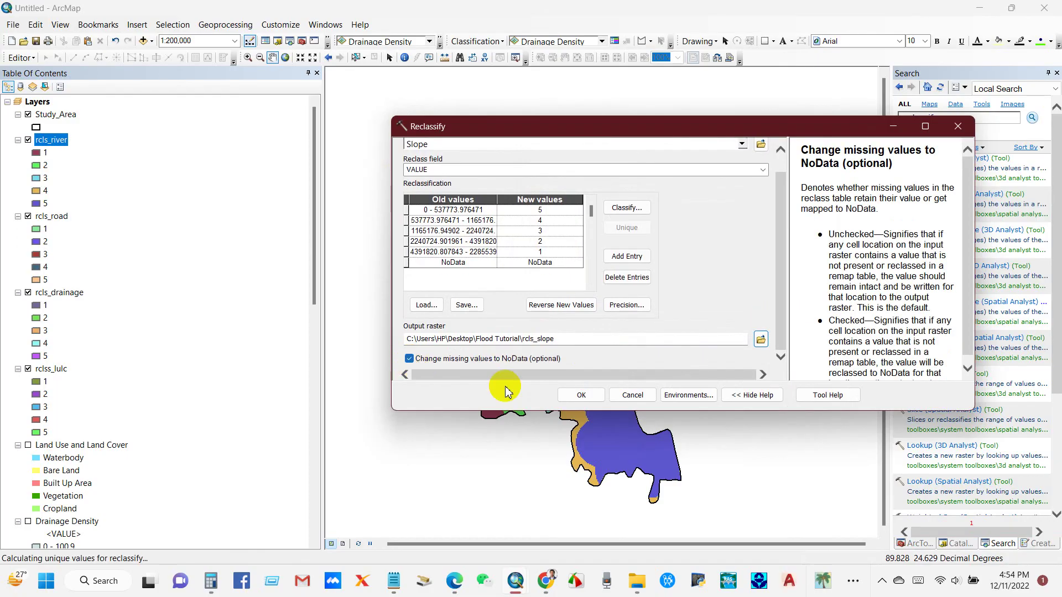
left_click(587, 396)
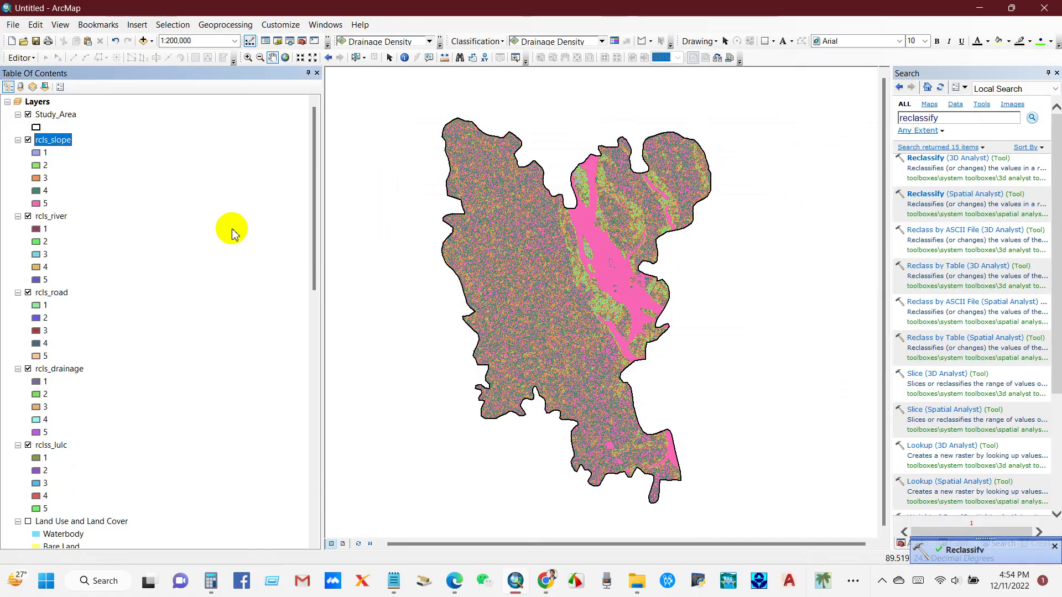
Step: Reclassify the Rainfall raster with new values 1 to 5, saving it as rcls_rainfl in Flood Tutorial with missing values changed to NoData
left_click(930, 195)
left_click(741, 164)
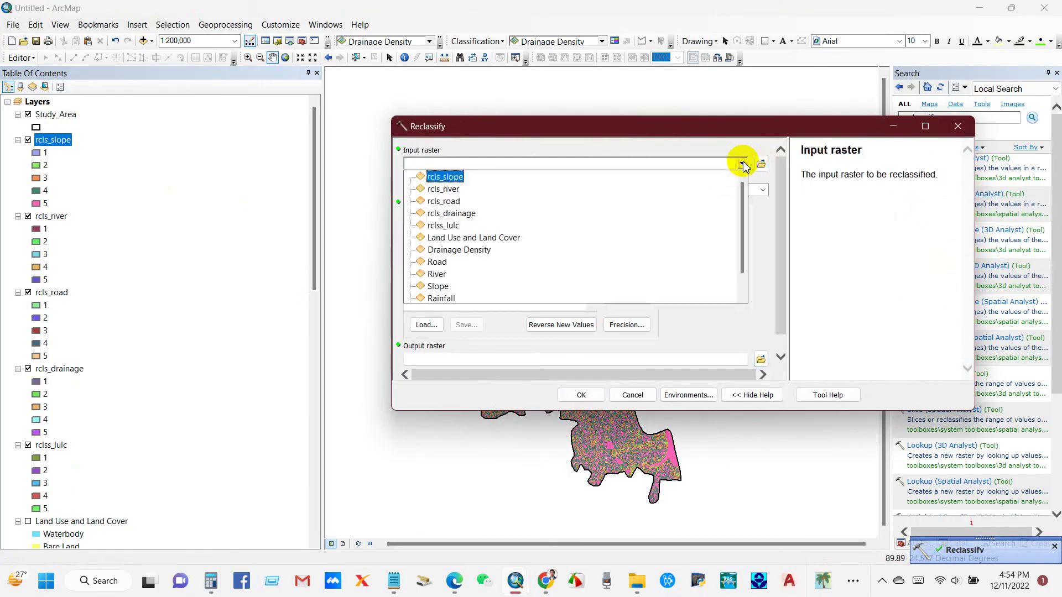
scroll(466, 233, "down", 1)
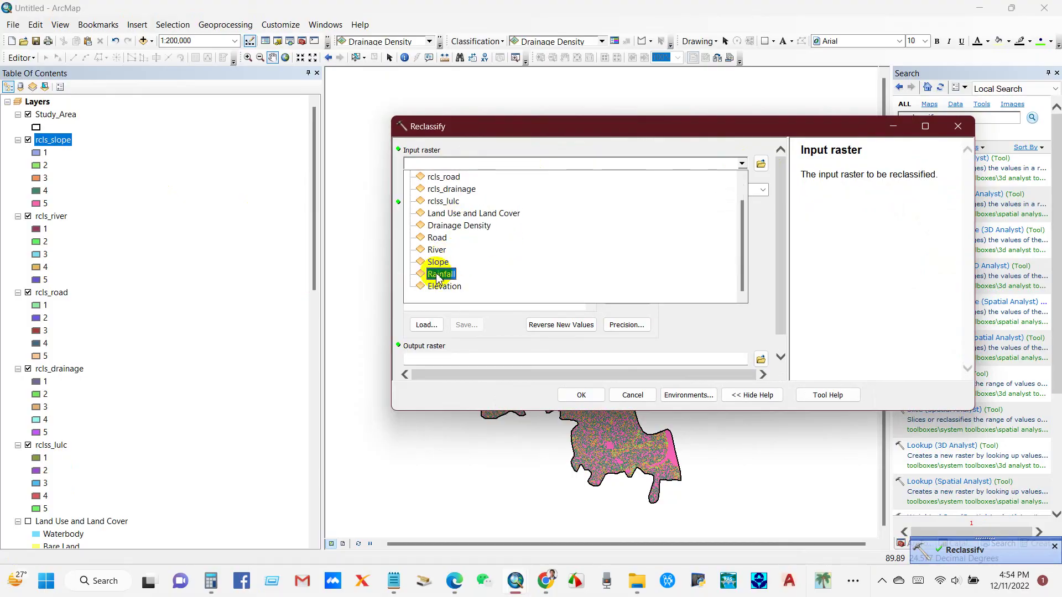
left_click(443, 275)
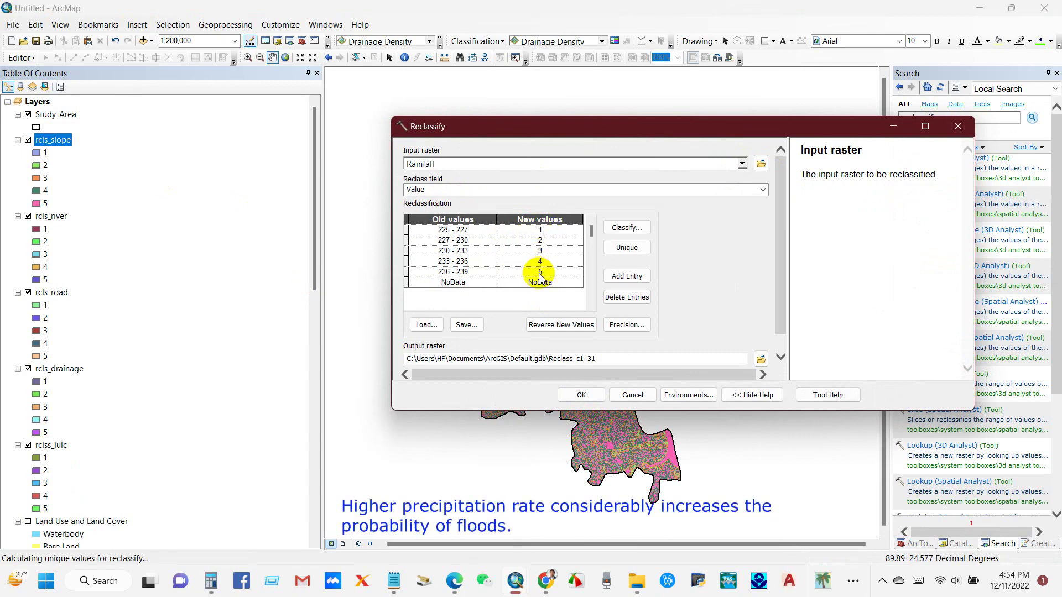
left_click(761, 360)
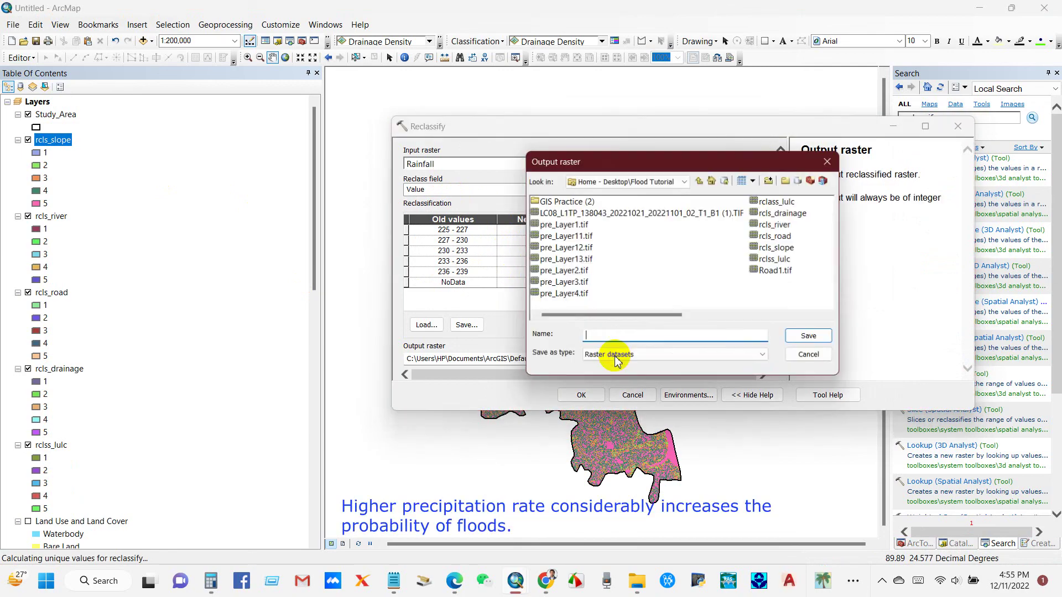
type("rcls_rainf")
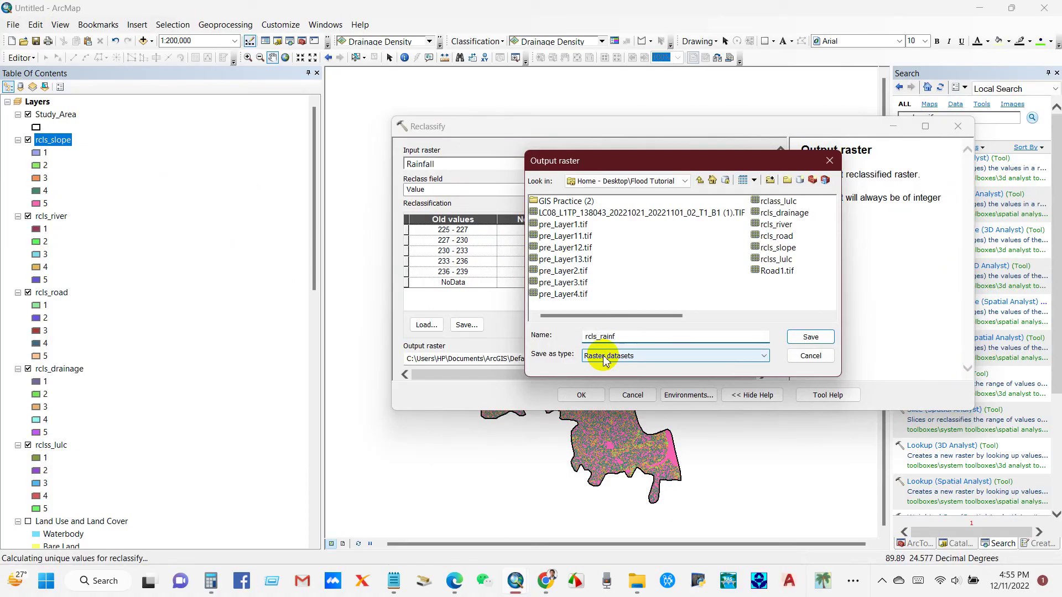
type("l")
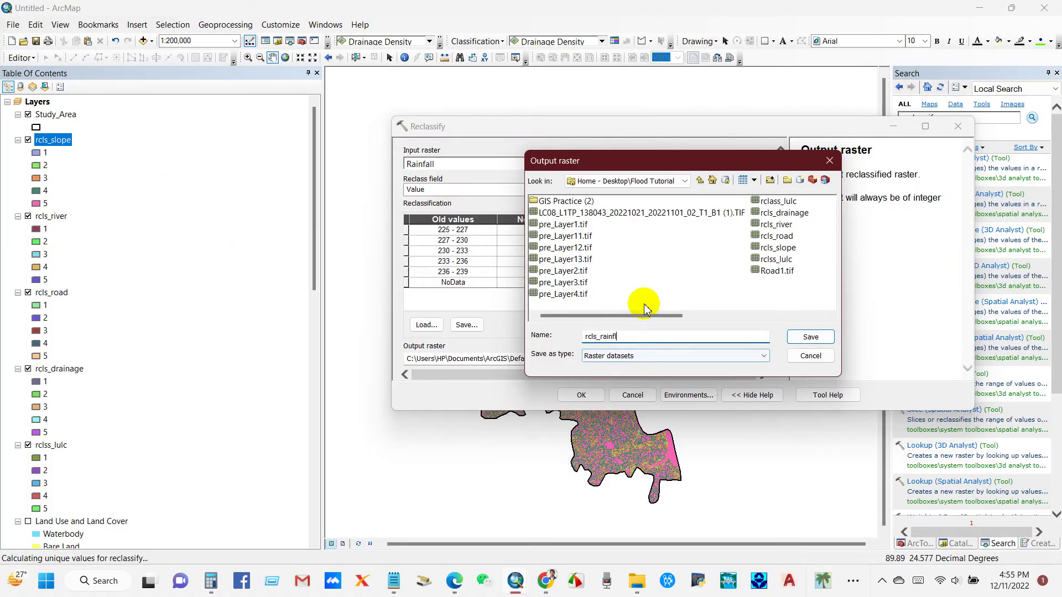
left_click(797, 337)
scroll(777, 313, "down", 1)
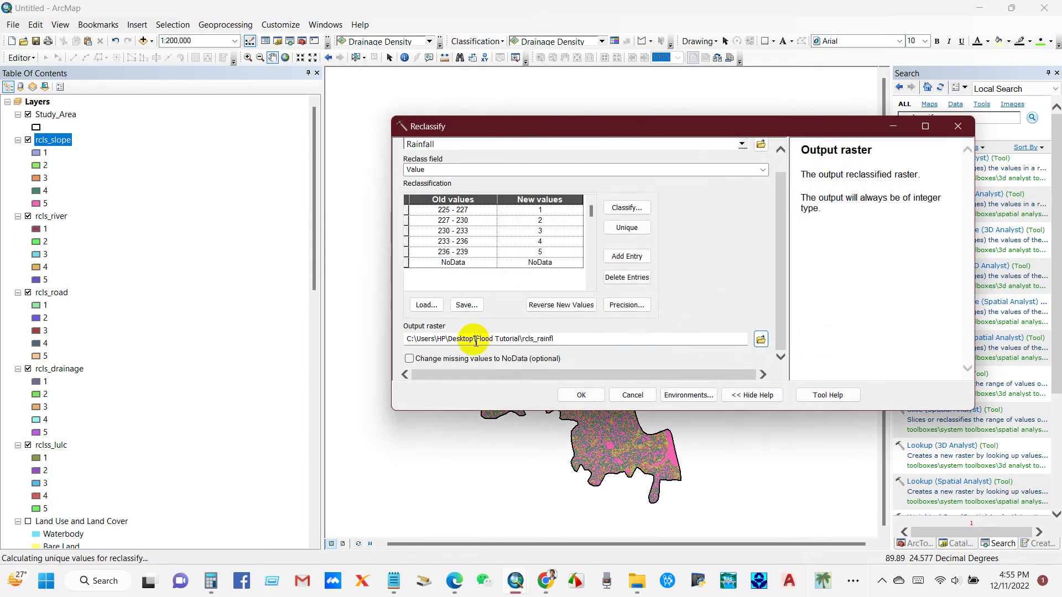
left_click(410, 358)
left_click(578, 396)
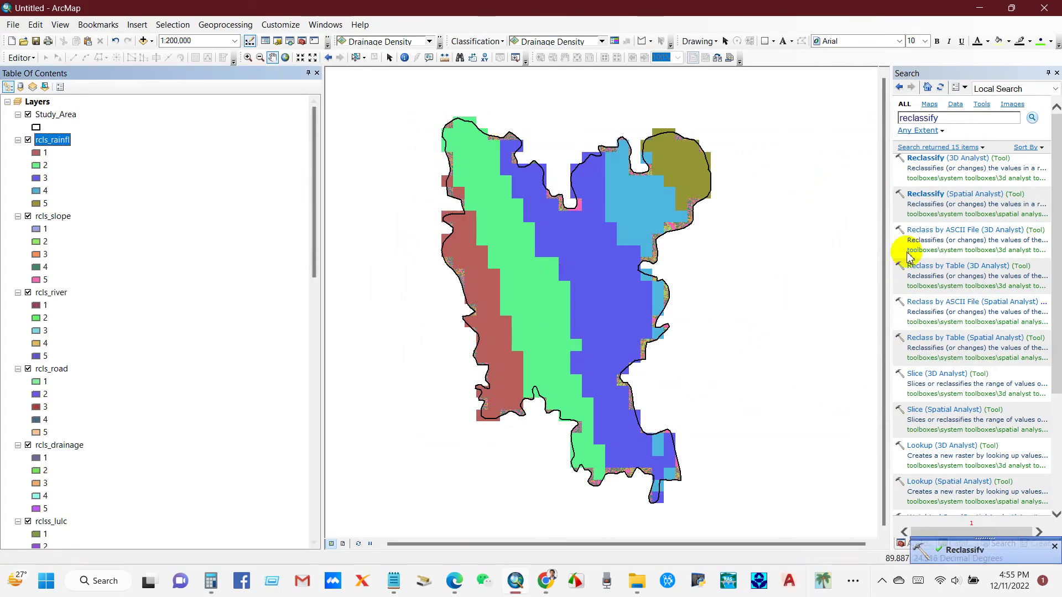
Step: Load the Elevation raster into the Spatial Analyst Reclassify tool and reverse its new values to run from 5 down to 1
left_click(955, 198)
left_click(741, 163)
scroll(560, 266, "down", 1)
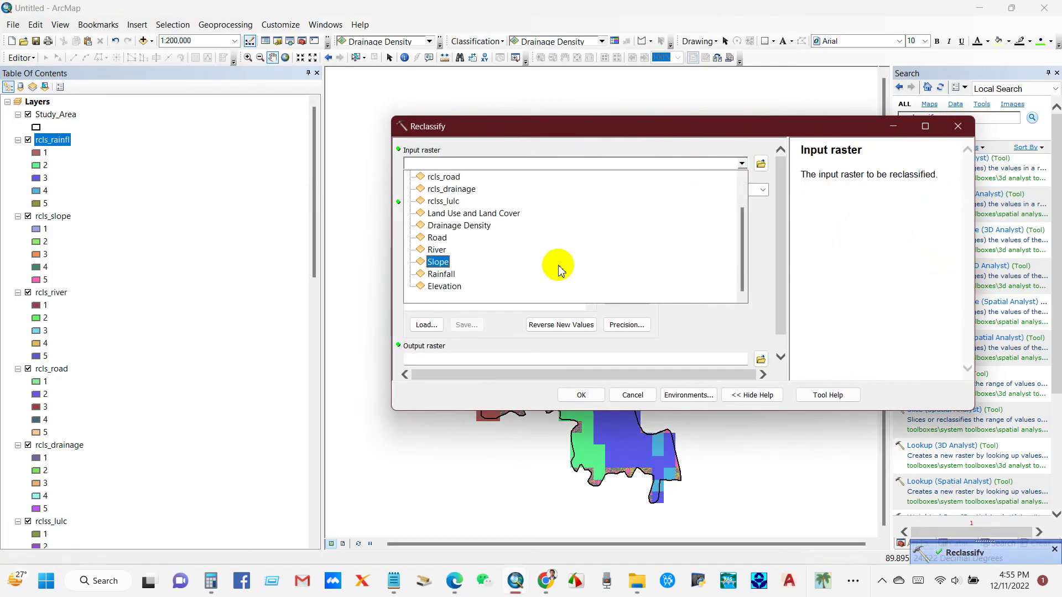
left_click(452, 288)
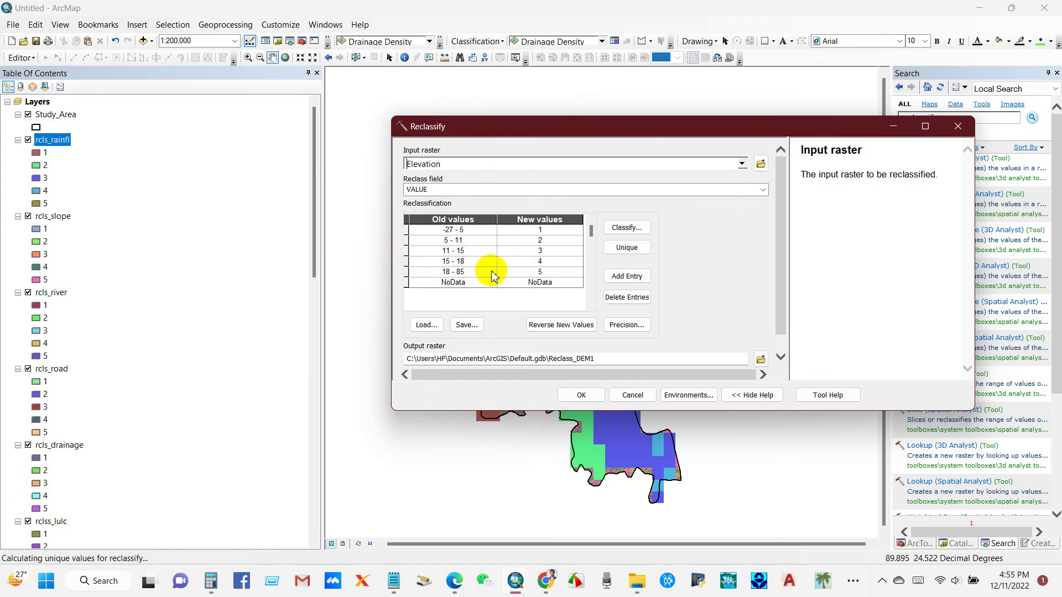
left_click(550, 324)
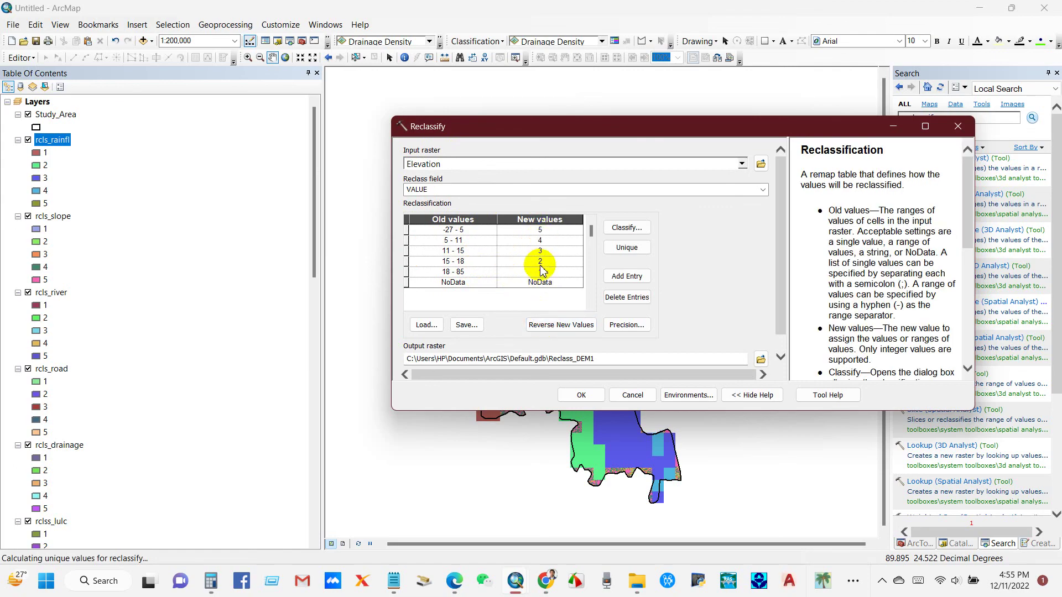
Step: Run the Elevation reclassification to rcls_elev in the Flood Tutorial folder with missing values changed to NoData
left_click(761, 359)
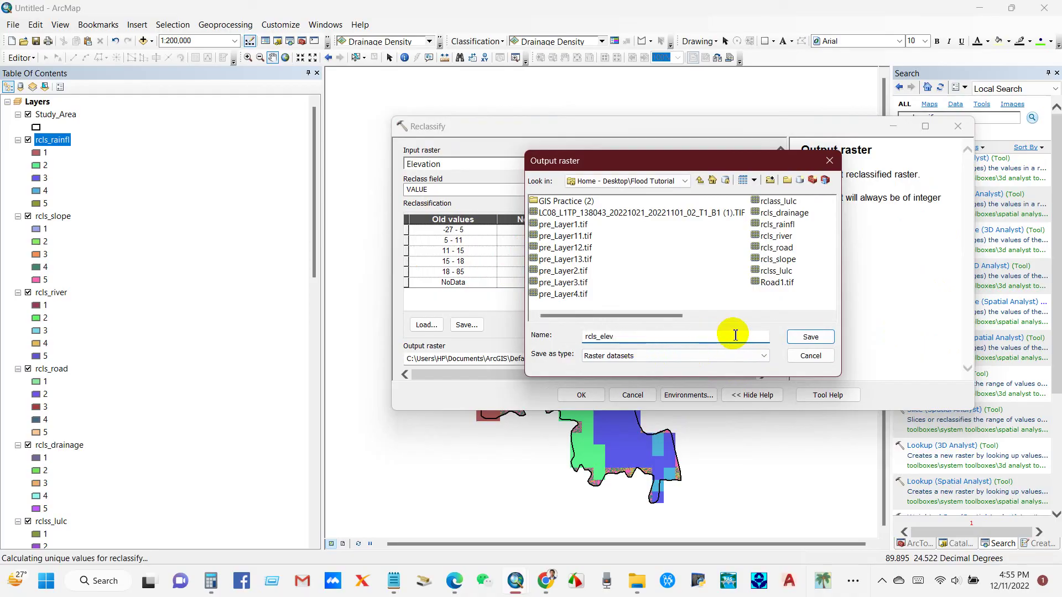
left_click(810, 337)
scroll(787, 282, "down", 1)
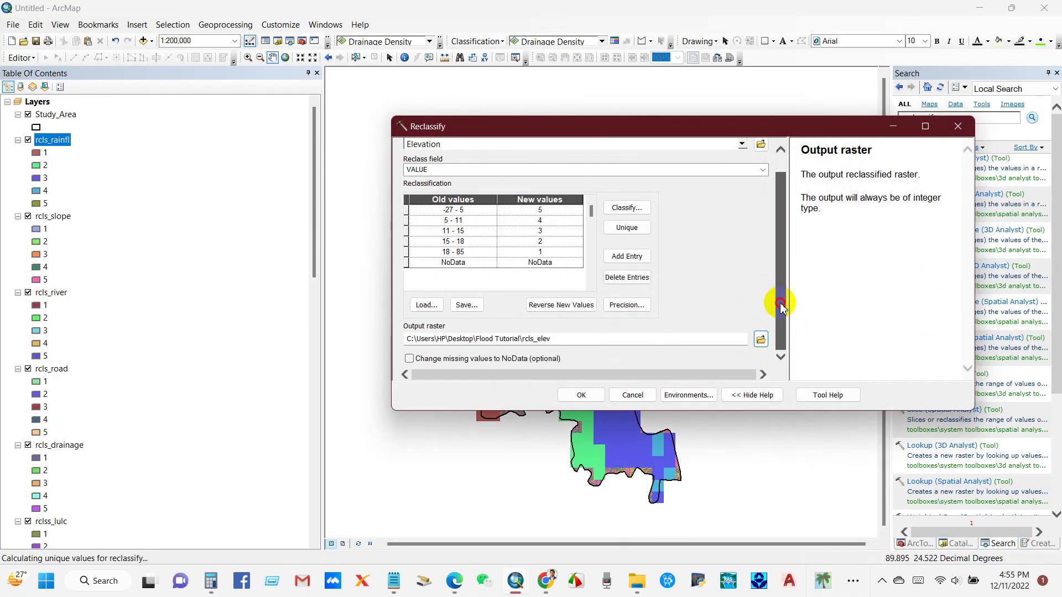
left_click(407, 360)
left_click(579, 395)
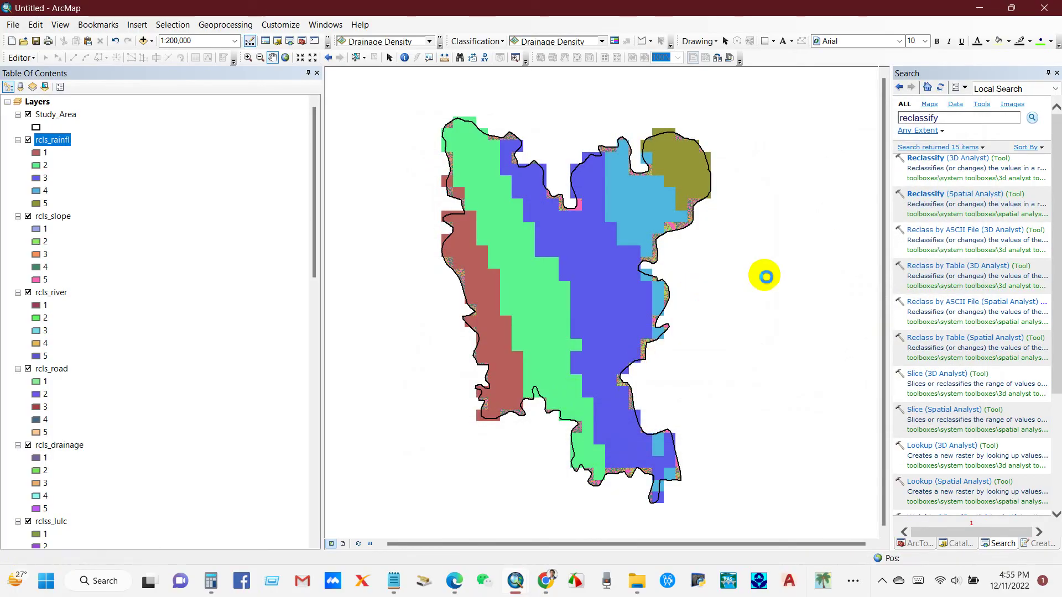
left_click(609, 257)
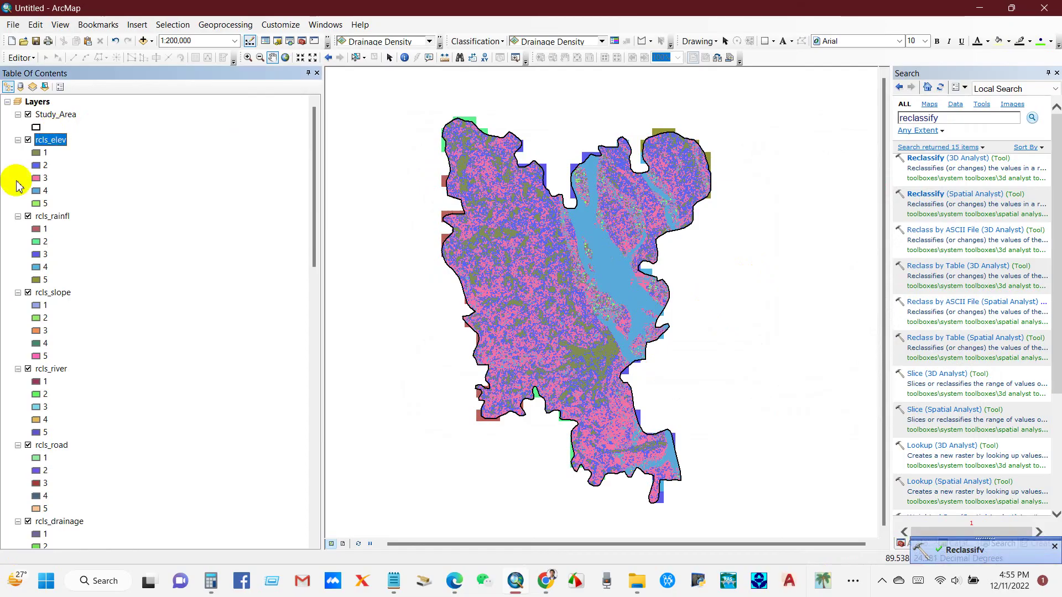
Step: Hide the rcls_rainfl layer on the map
left_click(28, 216)
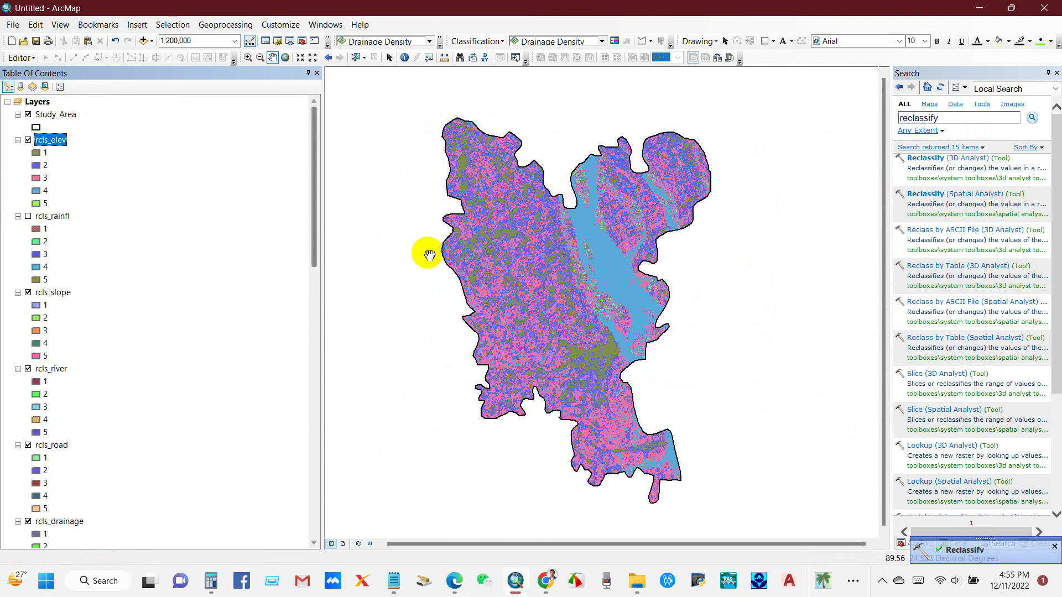
left_click(498, 279)
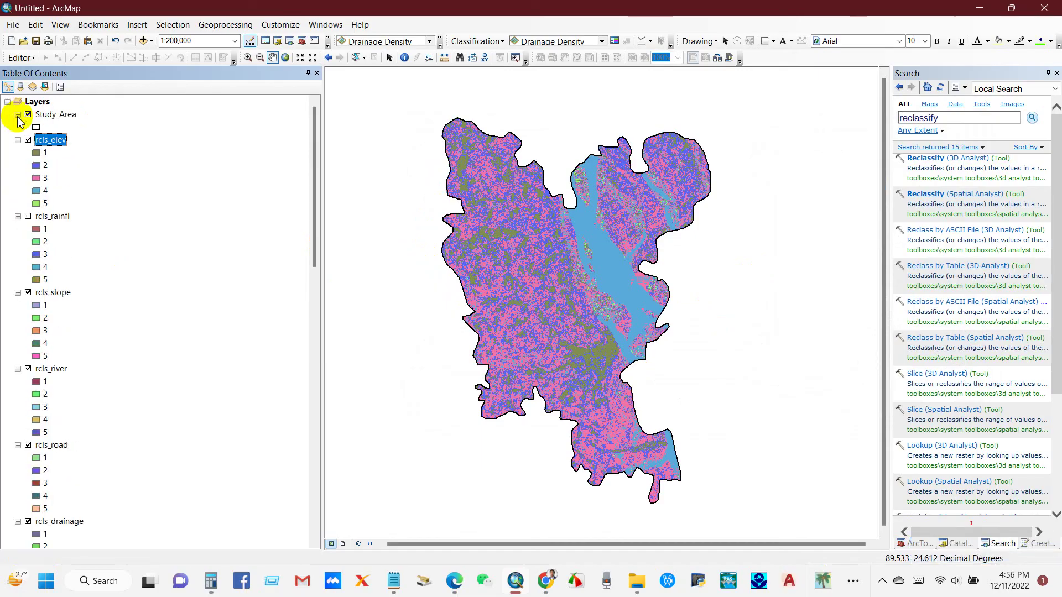
scroll(24, 201, "down", 19)
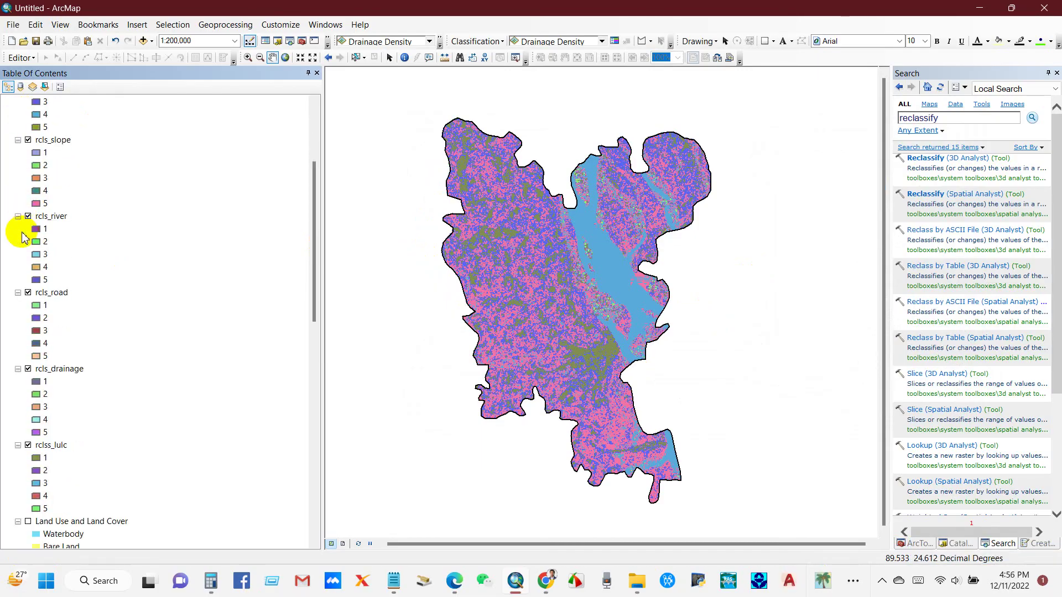
Step: Collapse the legends of the Elevation, Rainfall, Slope, River, Road, Drainage Density, and Land Use and Land Cover layers
scroll(5, 280, "down", 2)
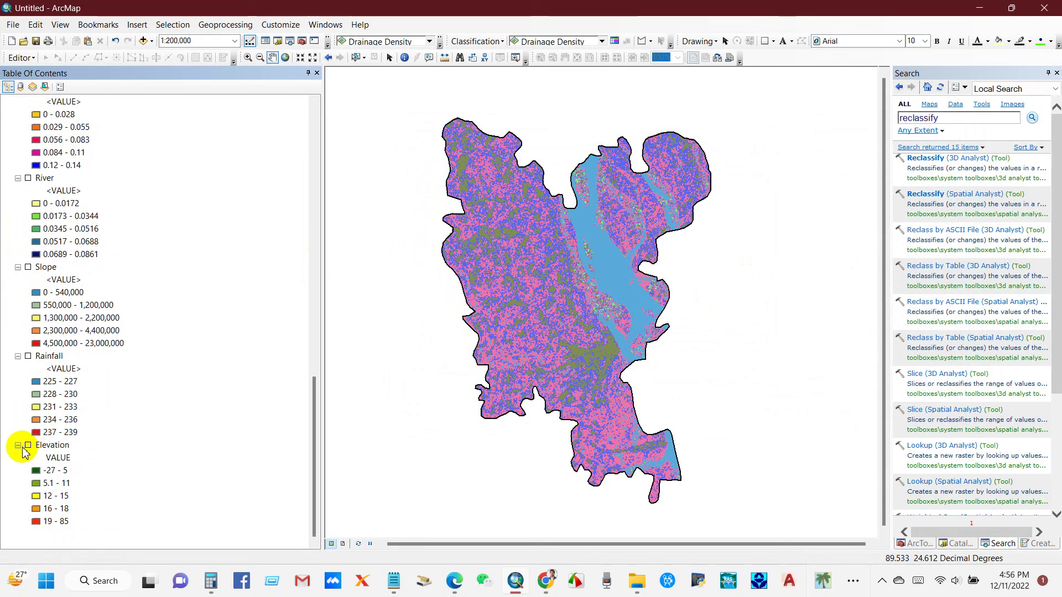
left_click(18, 445)
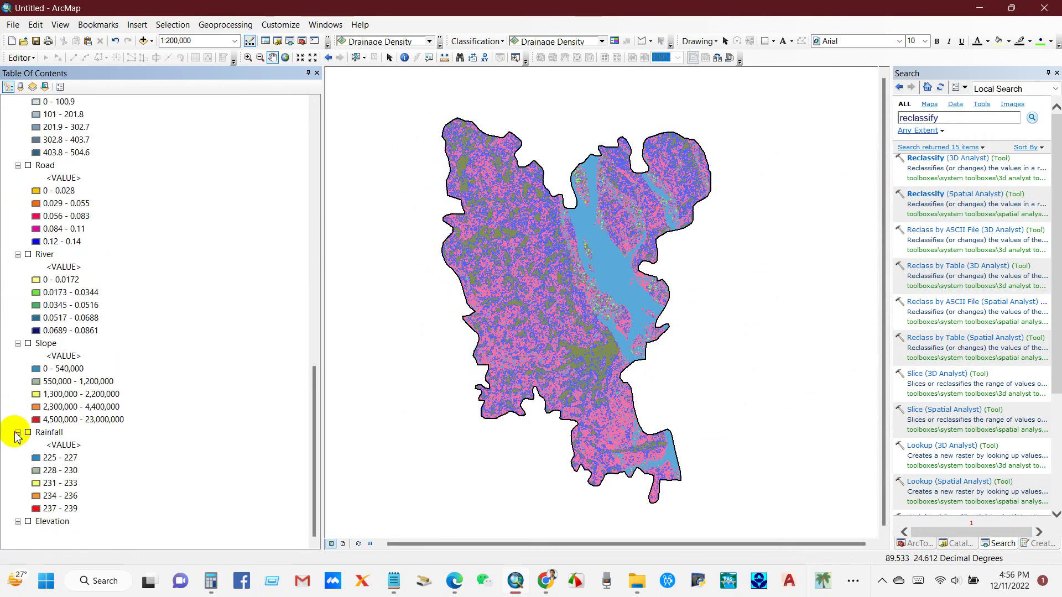
left_click(19, 433)
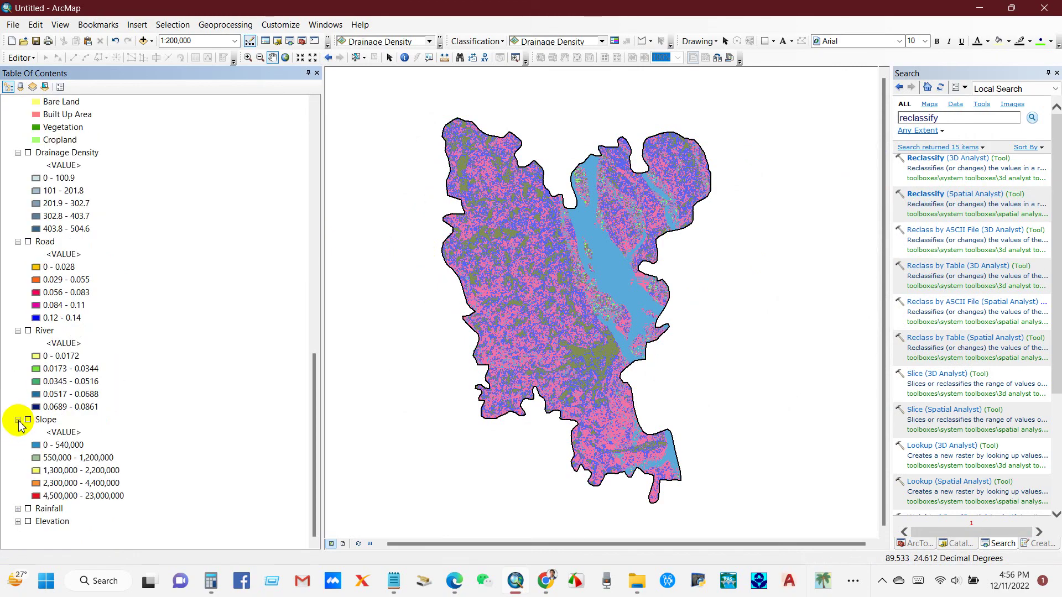
left_click(19, 419)
left_click(18, 407)
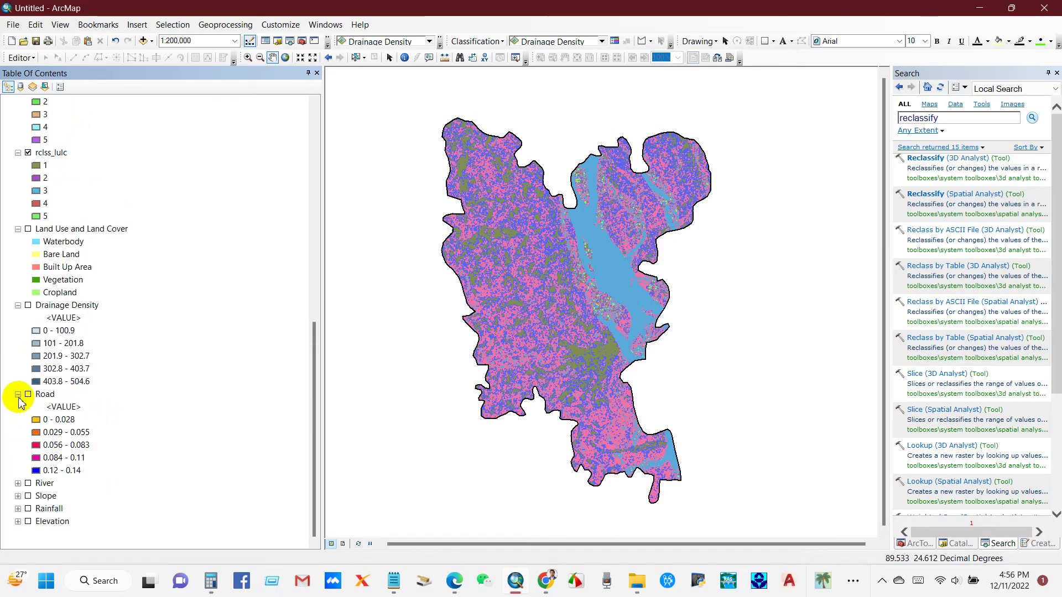
left_click(18, 395)
left_click(18, 382)
left_click(18, 382)
Step: Examine the reclassified layers in the table of contents and the variable weights listed in the Word document
scroll(26, 372, "up", 6)
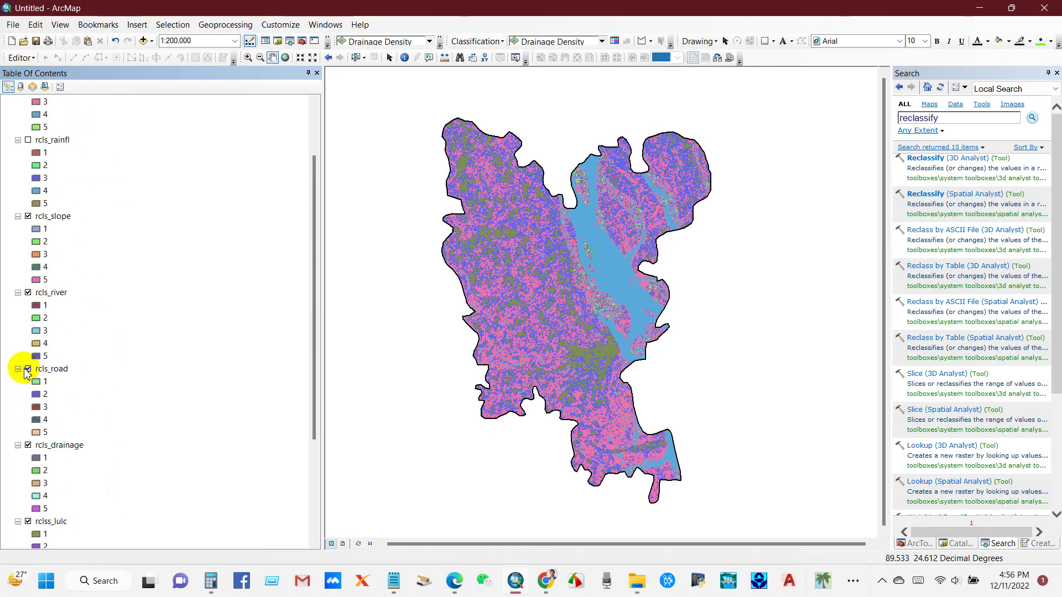
left_click_drag(58, 142, 60, 347)
scroll(59, 290, "down", 3)
scroll(78, 315, "down", 2)
scroll(85, 327, "down", 1)
scroll(61, 346, "up", 6)
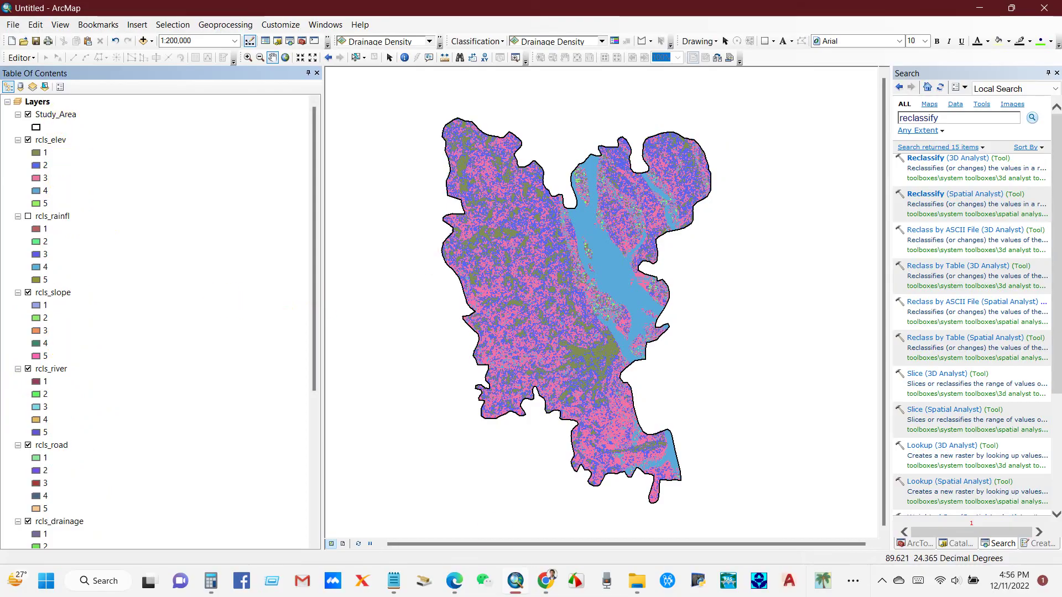
left_click(514, 582)
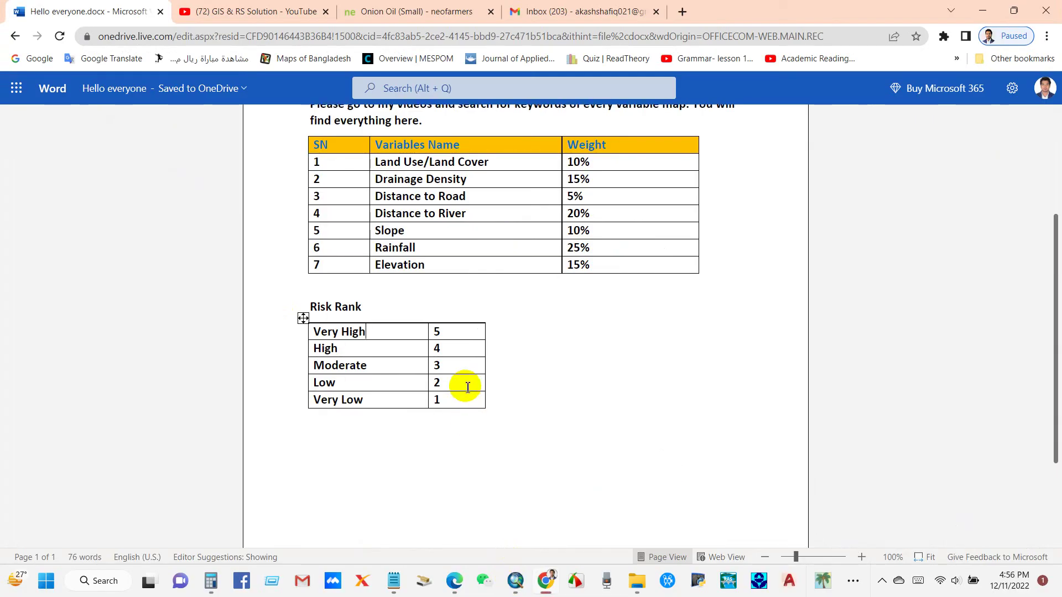
scroll(464, 385, "up", 2)
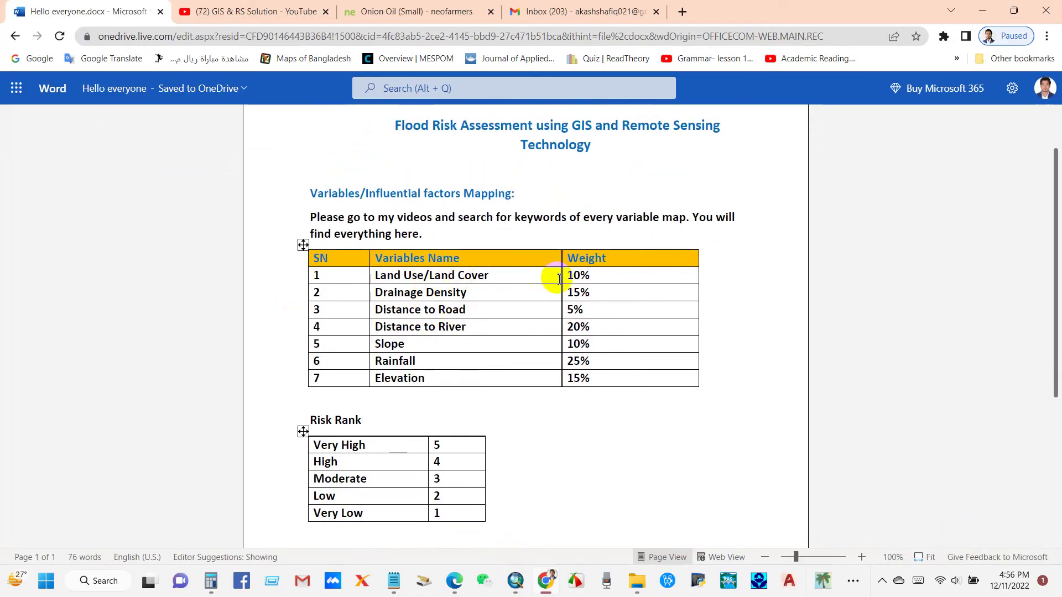
left_click_drag(589, 379, 576, 275)
left_click(574, 276)
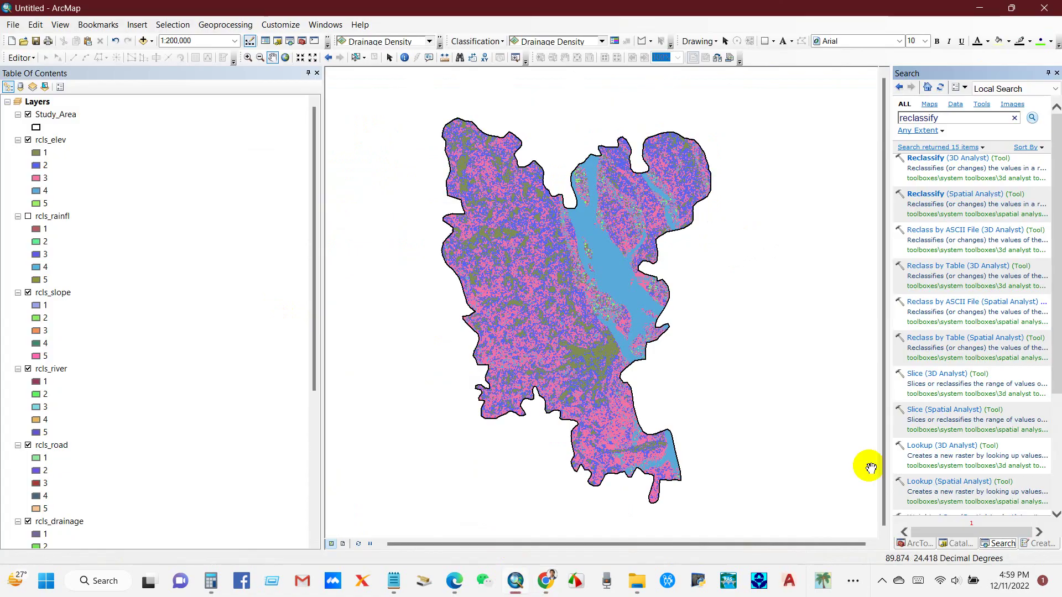
Step: Open the Weighted Sum tool from the Overlay toolset of the Spatial Analyst Tools in ArcMap
left_click(911, 545)
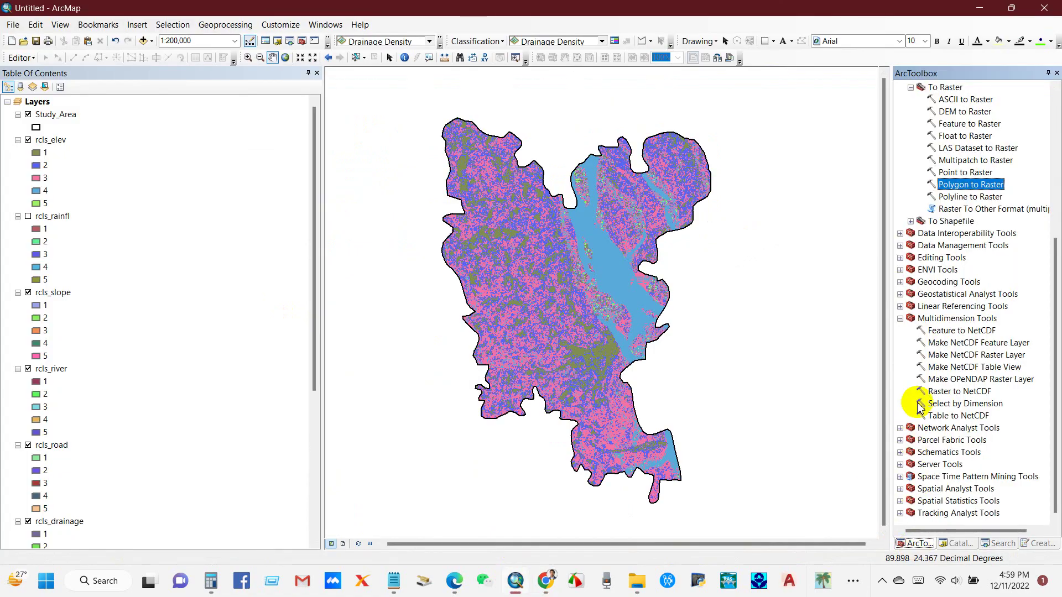
double_click(956, 488)
scroll(946, 428, "down", 1)
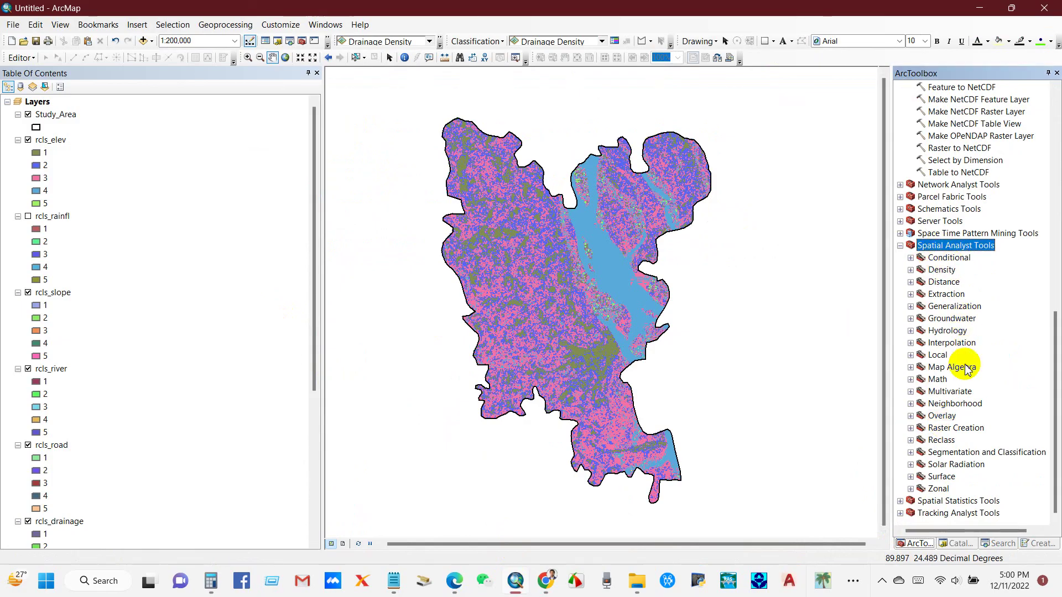
double_click(943, 416)
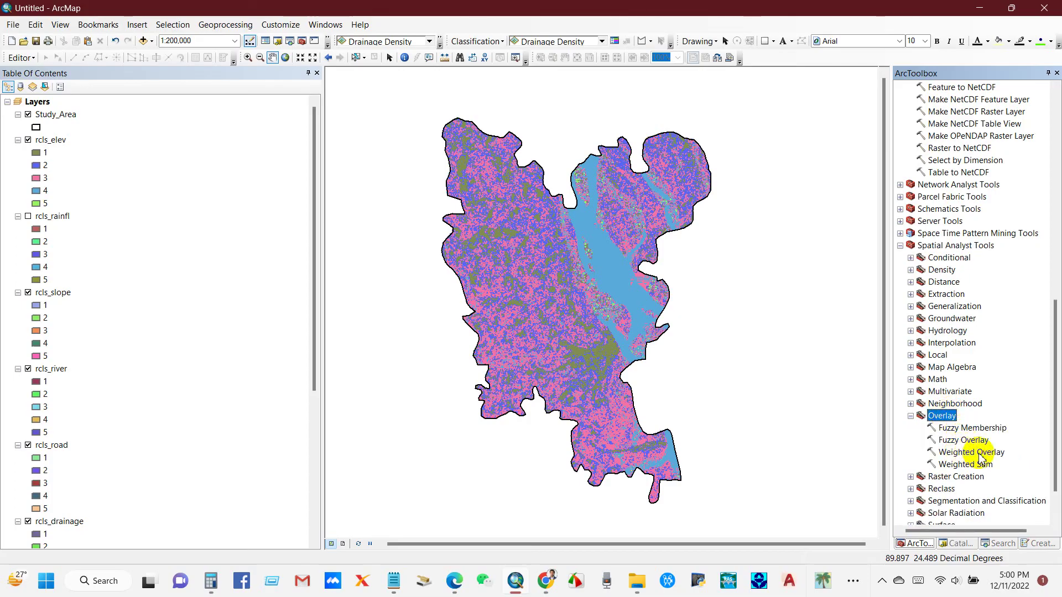
left_click(956, 466)
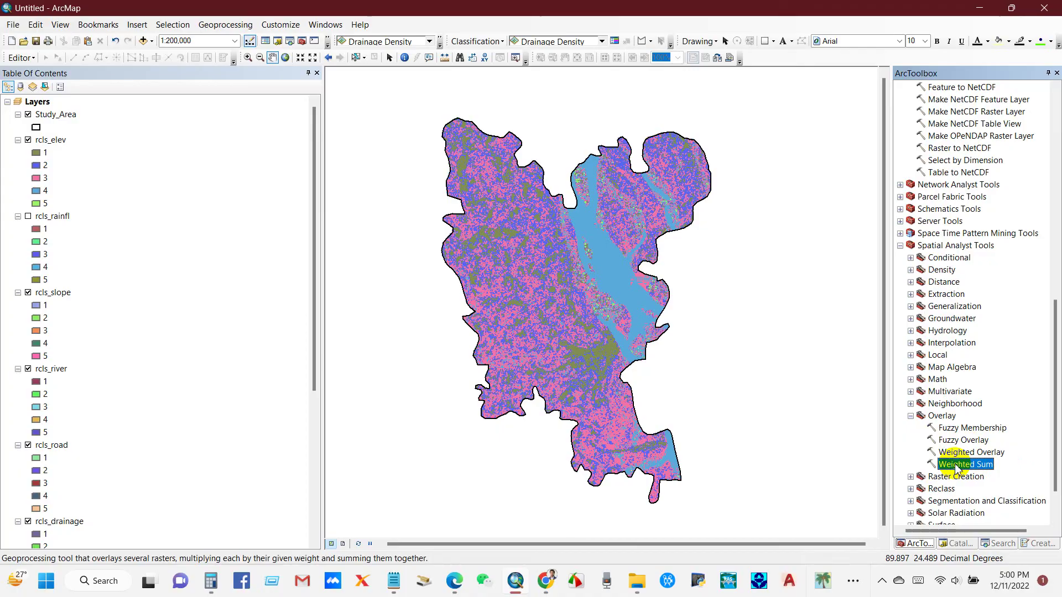
double_click(957, 467)
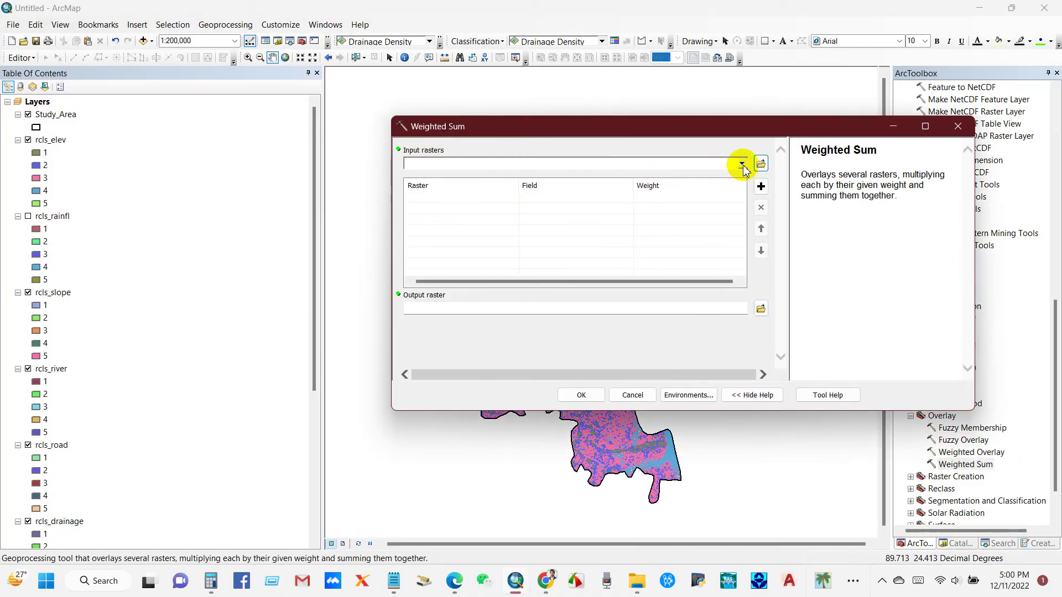
Step: Consult the weight table in the Word document and add rcls_rainfl, rcls_river and rcls_drainage as Weighted Sum input rasters
left_click(545, 579)
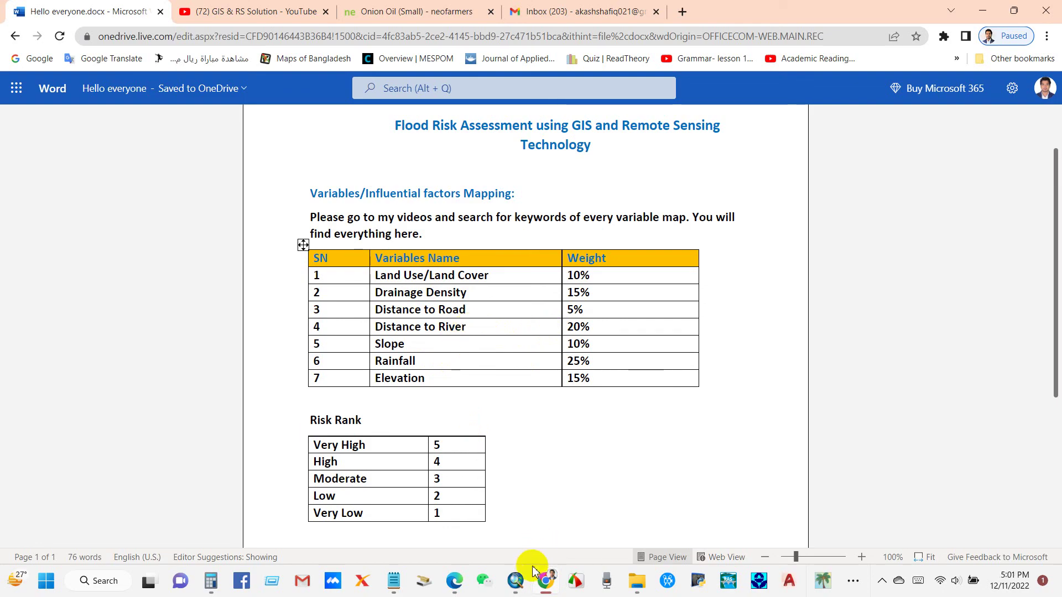
mouse_move(524, 582)
left_click(550, 526)
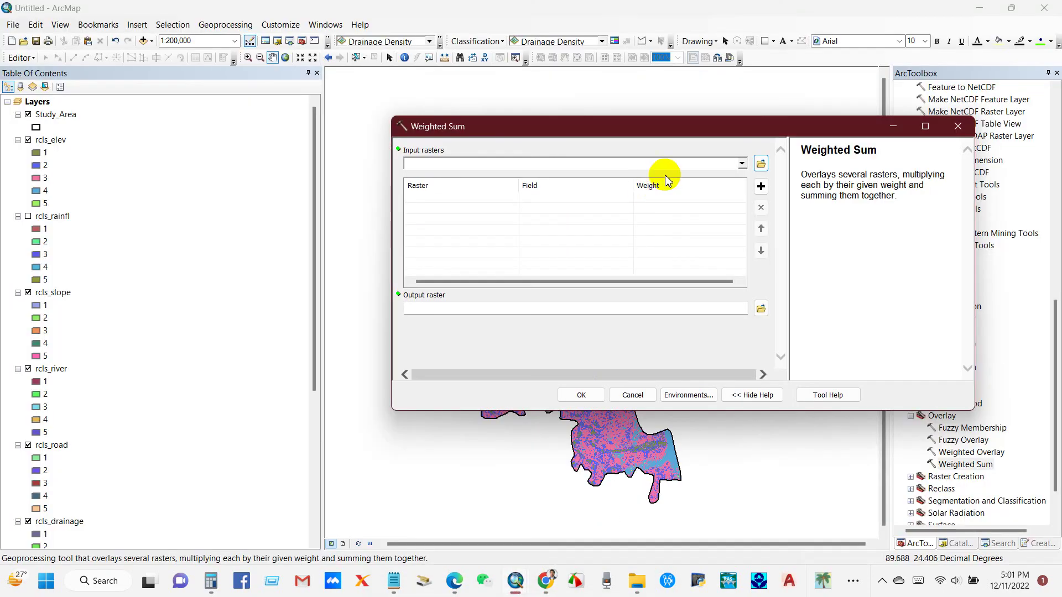
left_click(742, 164)
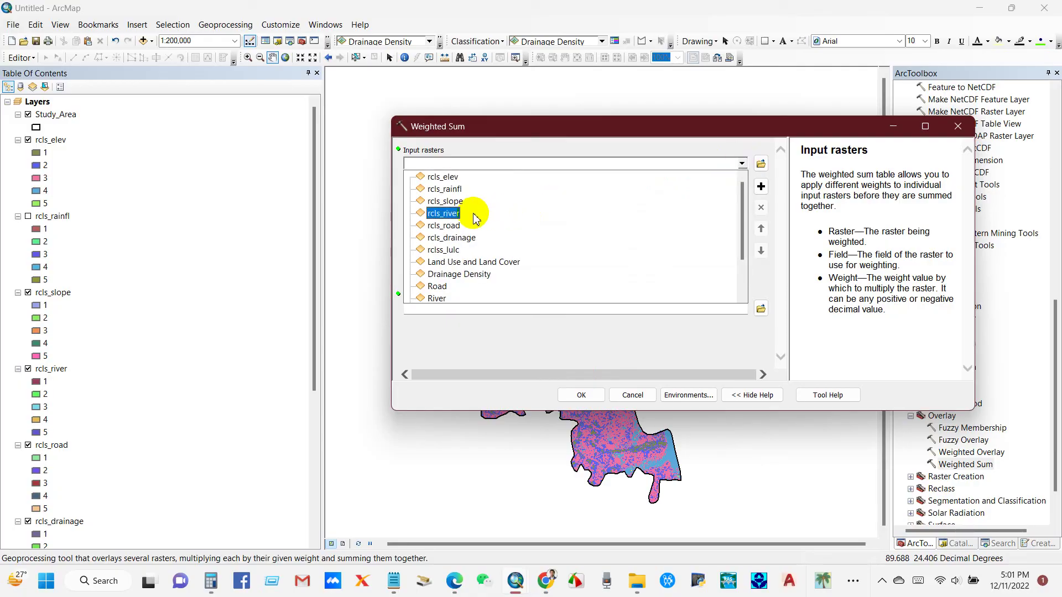
left_click(449, 189)
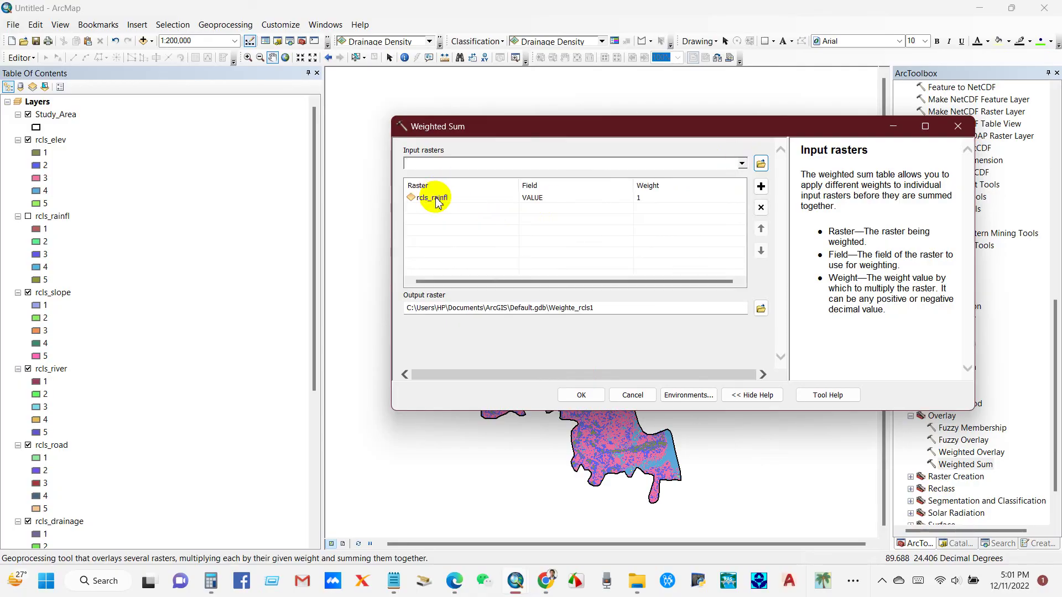
left_click(741, 165)
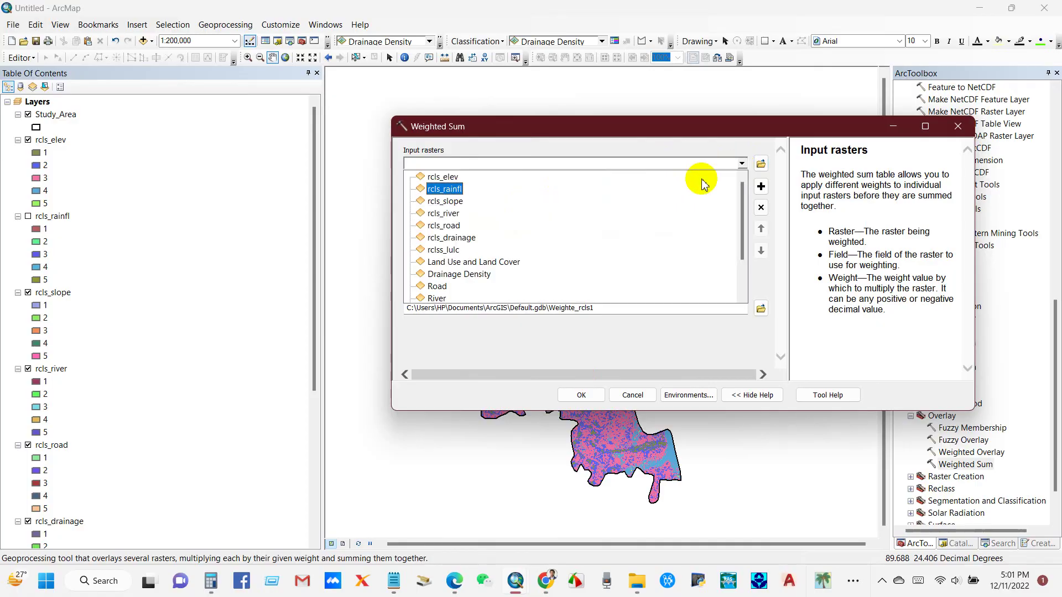
left_click(446, 214)
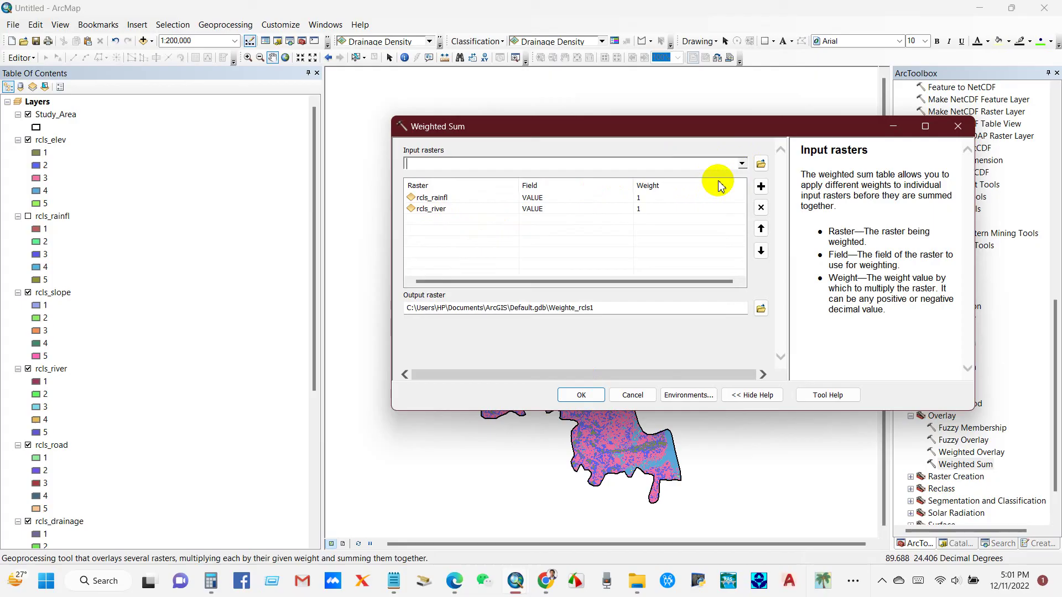
left_click(742, 163)
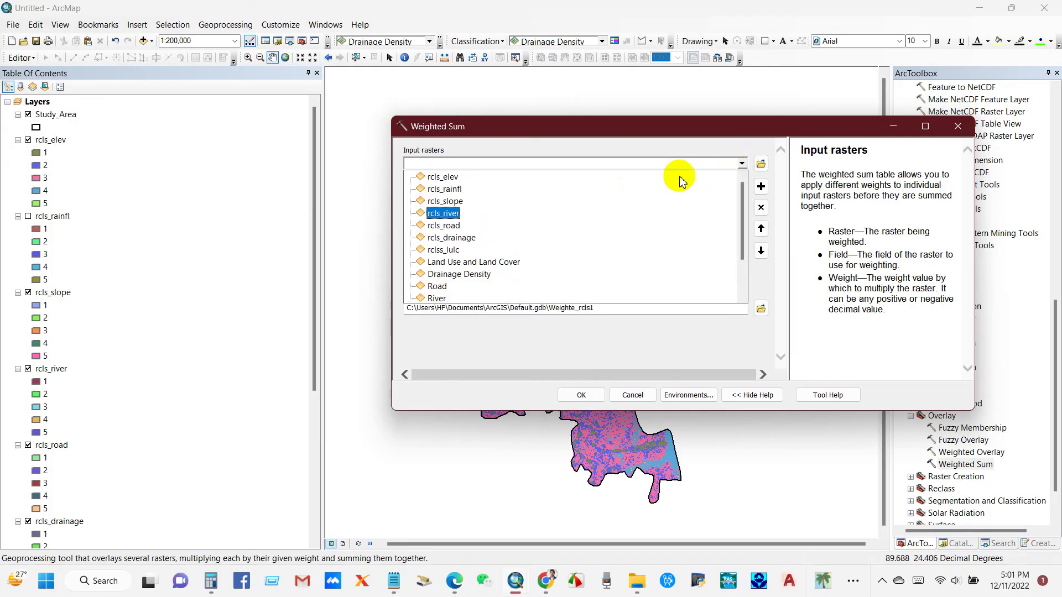
left_click(451, 238)
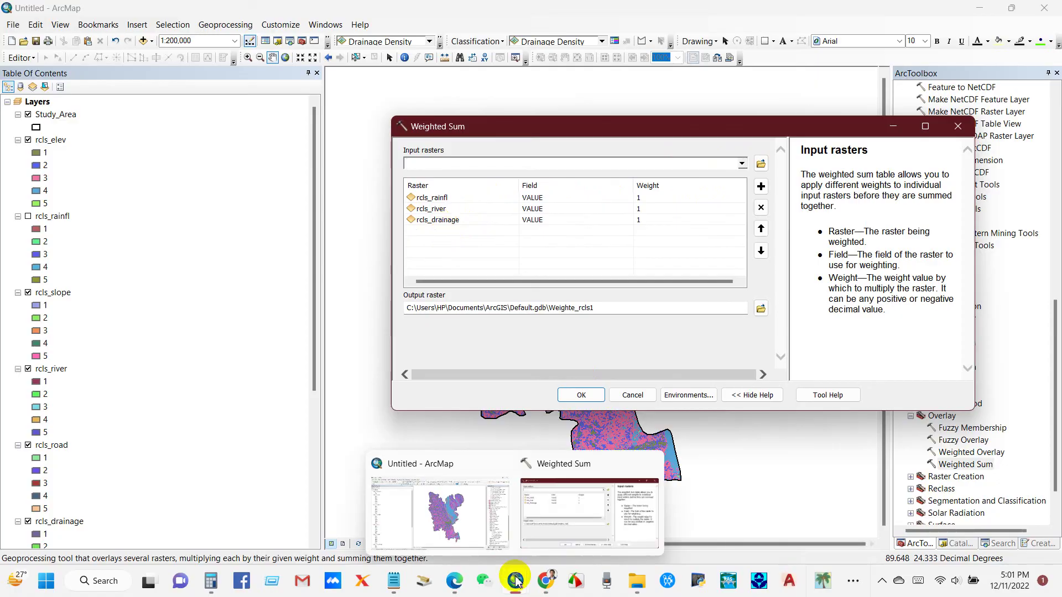
Step: Recheck the Word weight table and add rcls_elev, rcls_slope, rclss_lulc and rcls_road as Weighted Sum input rasters
left_click(547, 581)
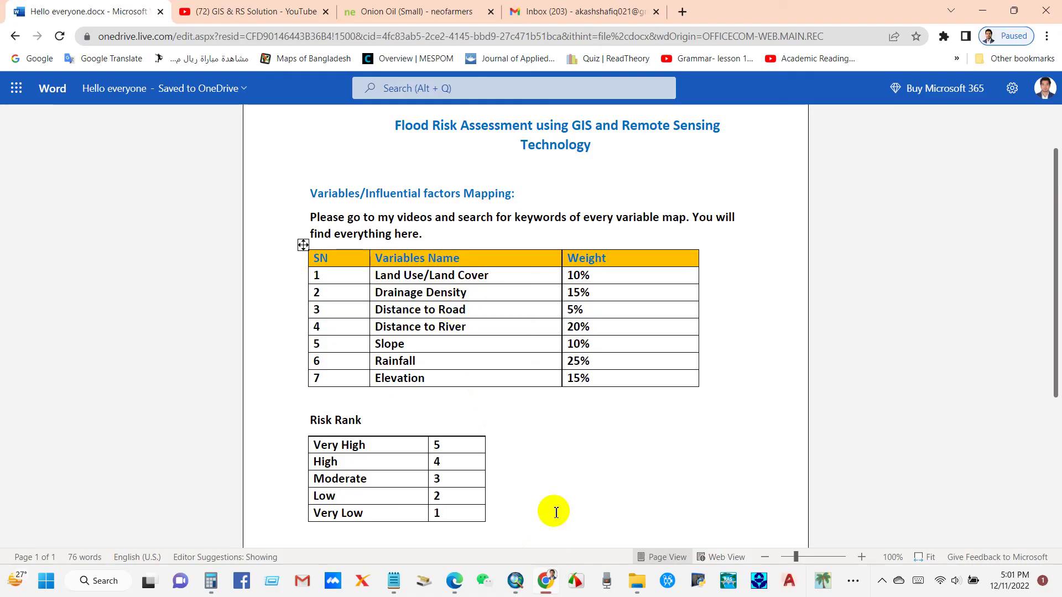
mouse_move(516, 583)
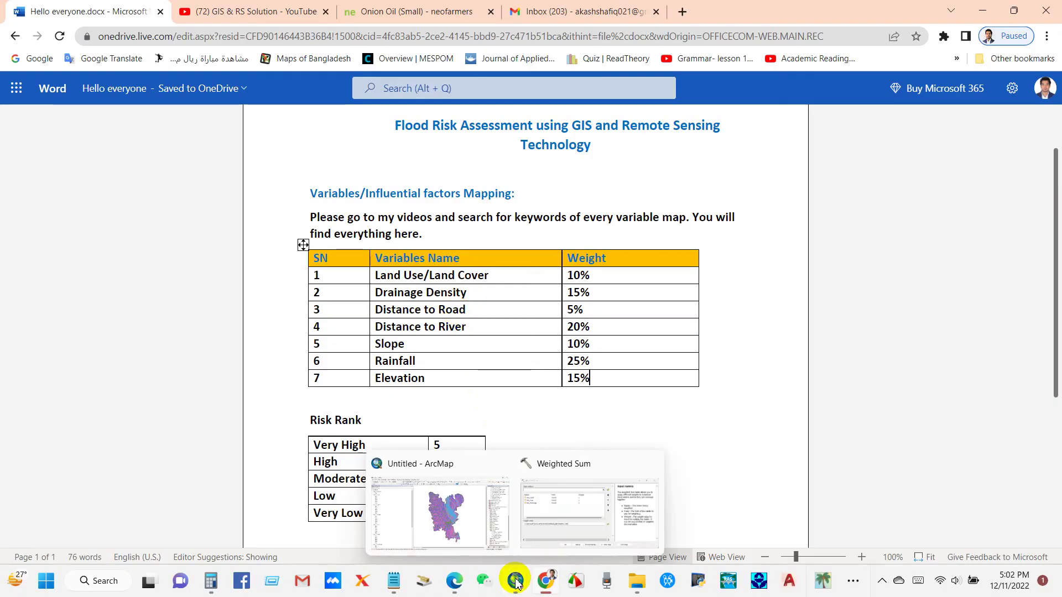
left_click(553, 505)
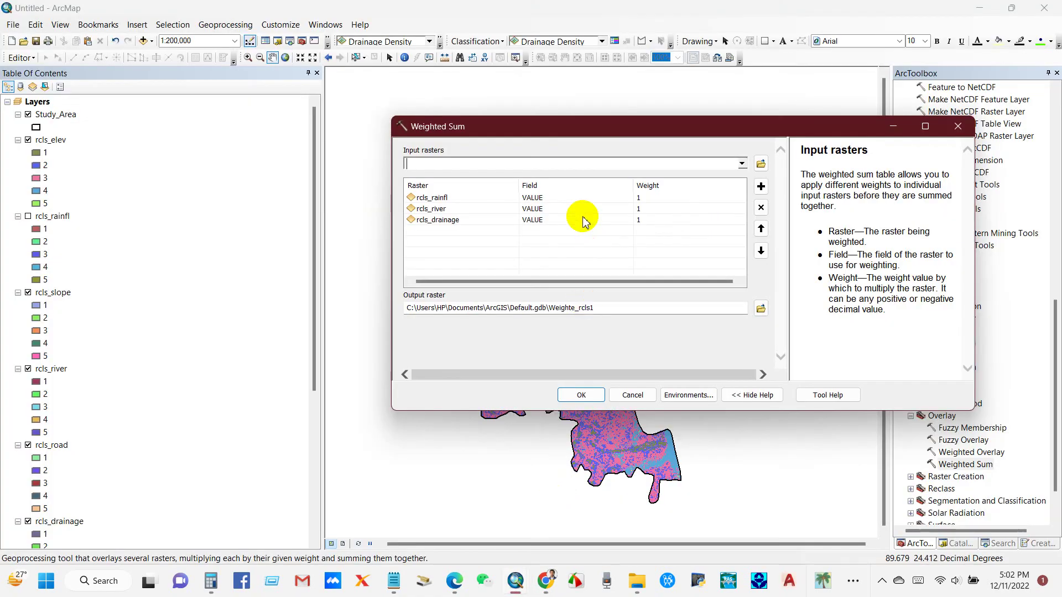
left_click(742, 165)
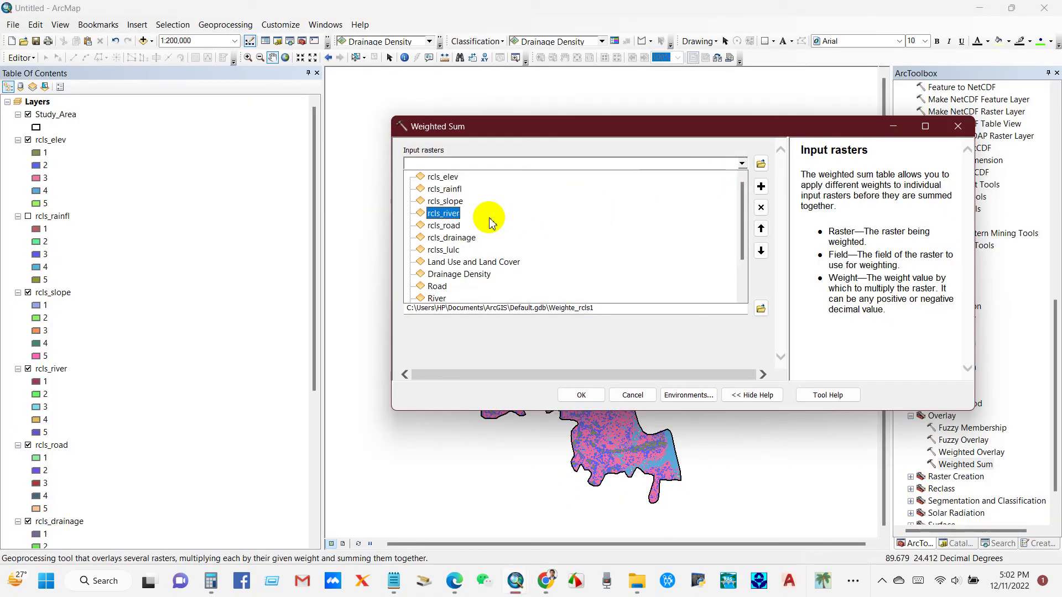
left_click(443, 177)
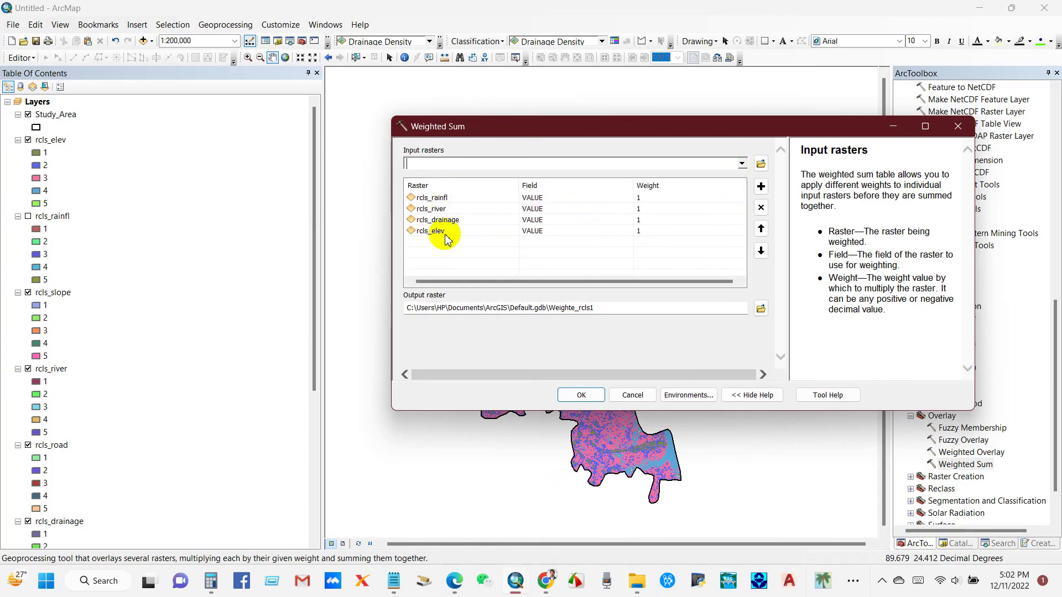
left_click(741, 165)
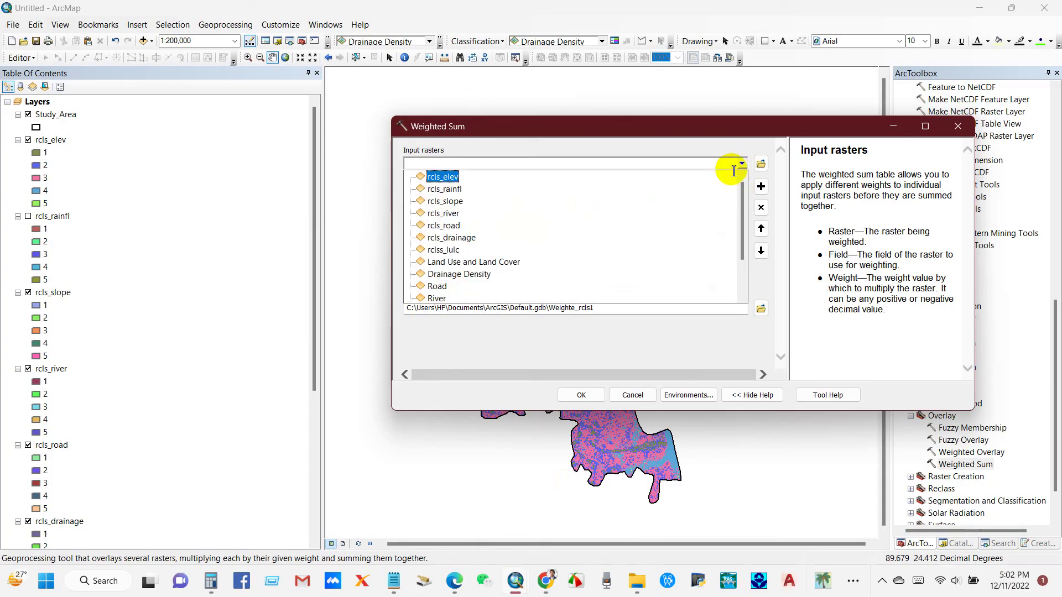
left_click(454, 202)
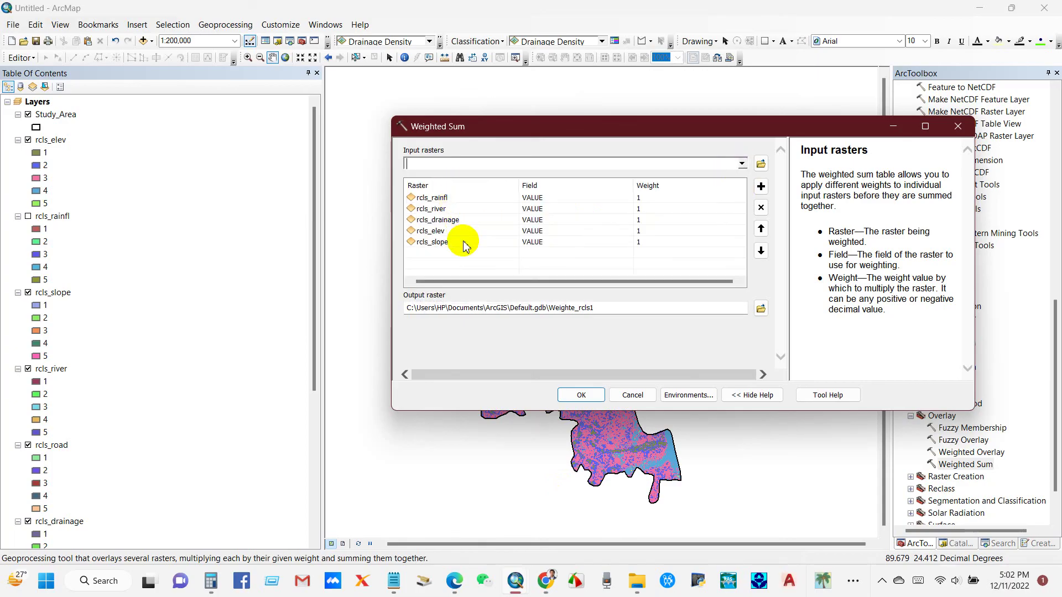
left_click(742, 165)
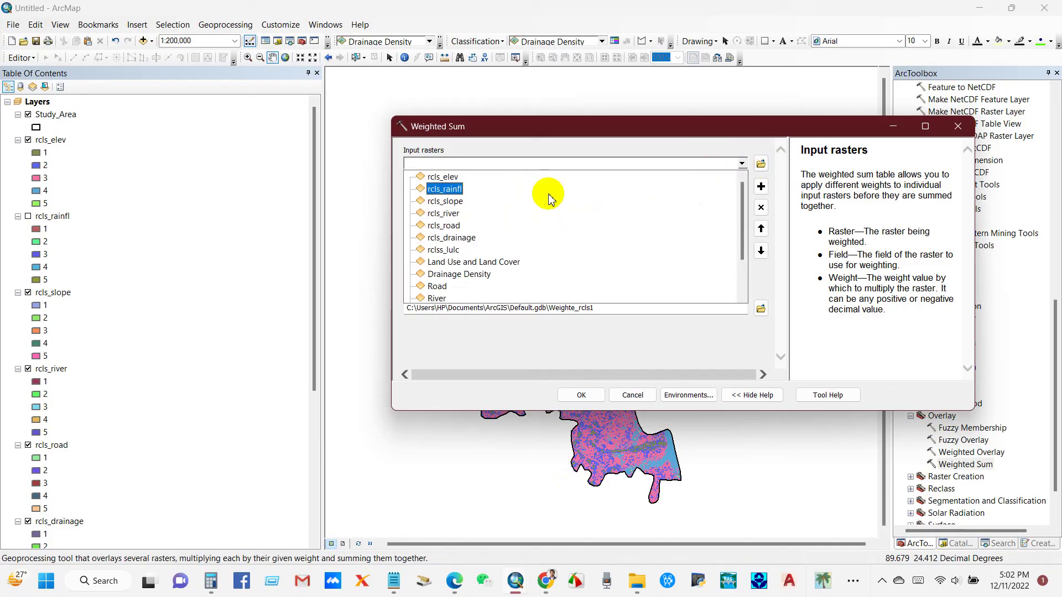
left_click(457, 252)
left_click(742, 163)
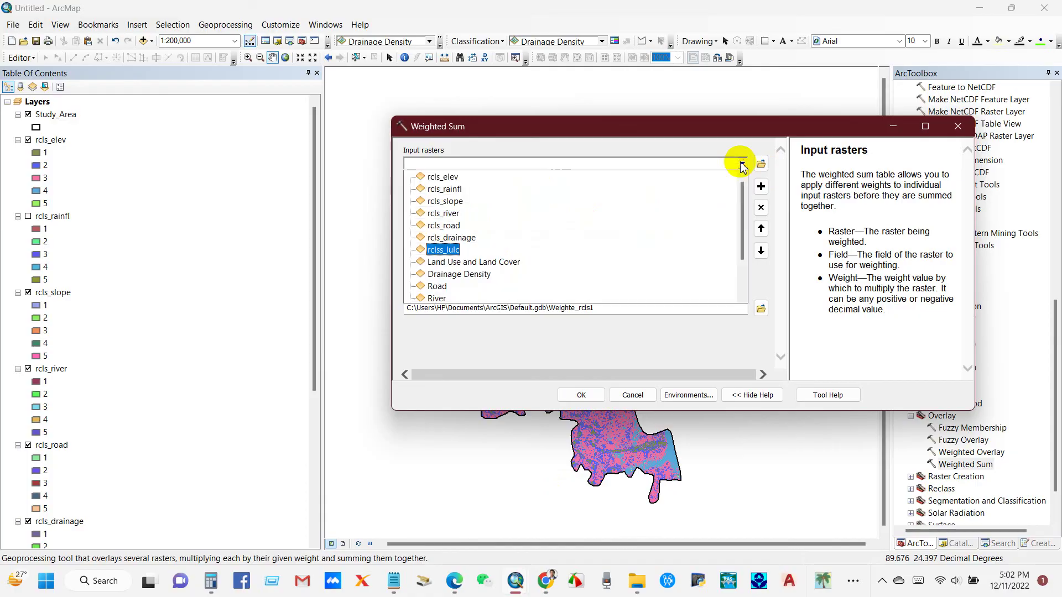
left_click(458, 216)
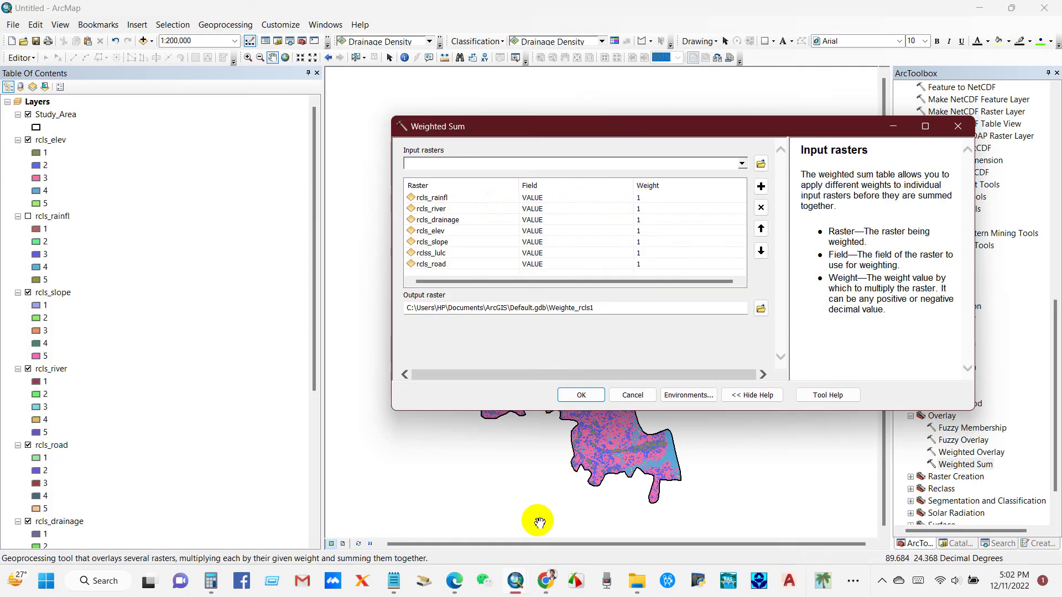
Step: Consult the rainfall weight in the Word table and set the rcls_rainfl weight to 0.25 in Weighted Sum
left_click(546, 581)
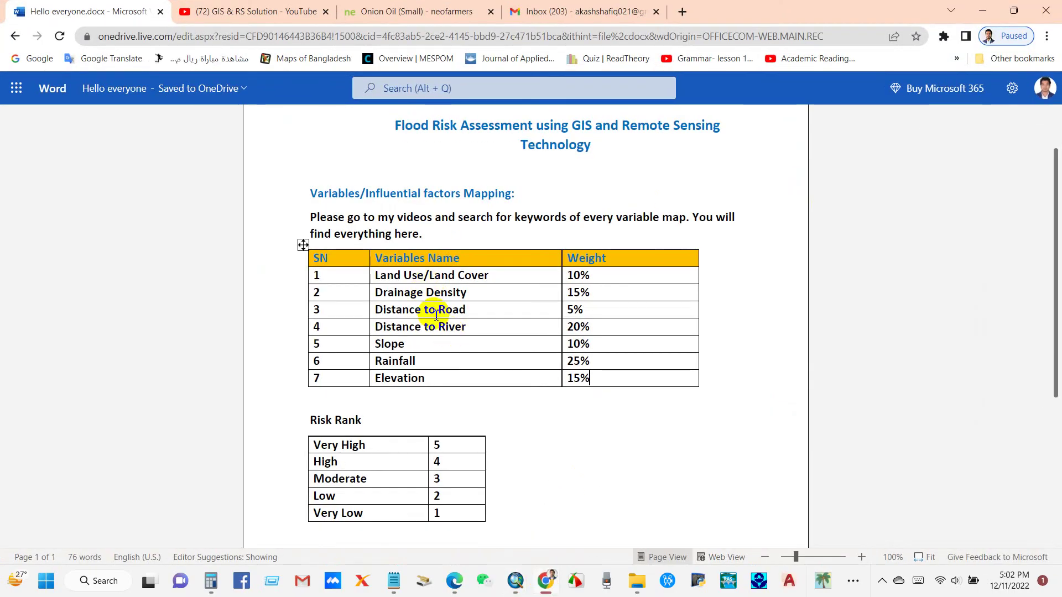
left_click_drag(596, 362, 568, 360)
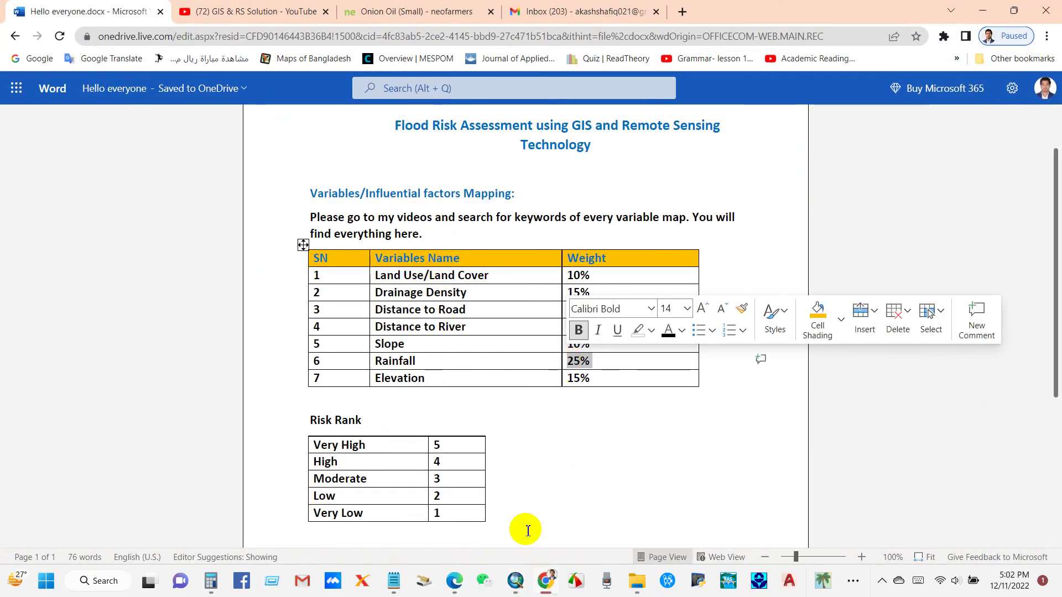
left_click(545, 580)
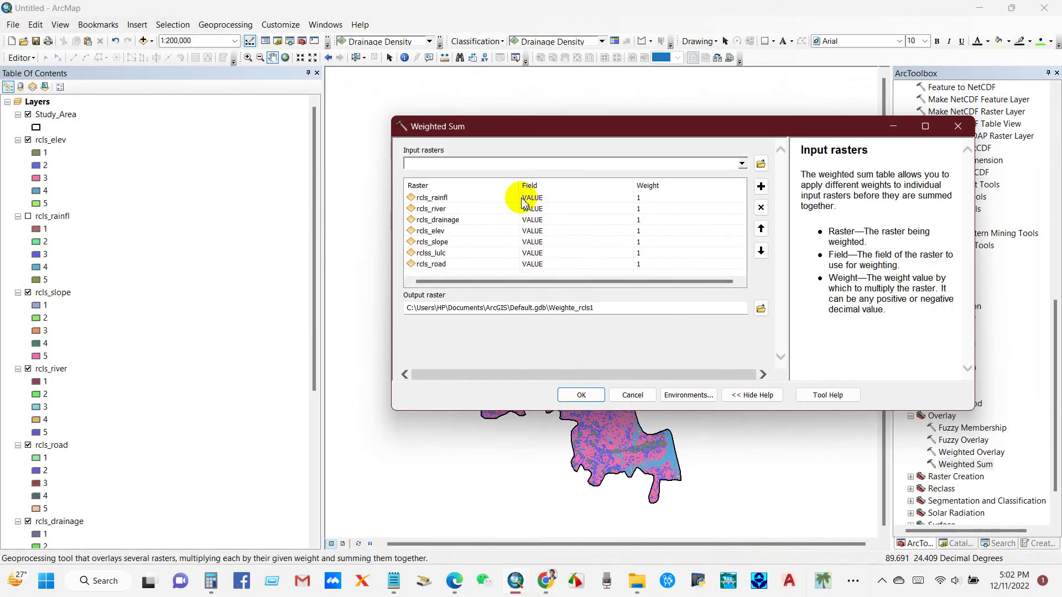
left_click(639, 199)
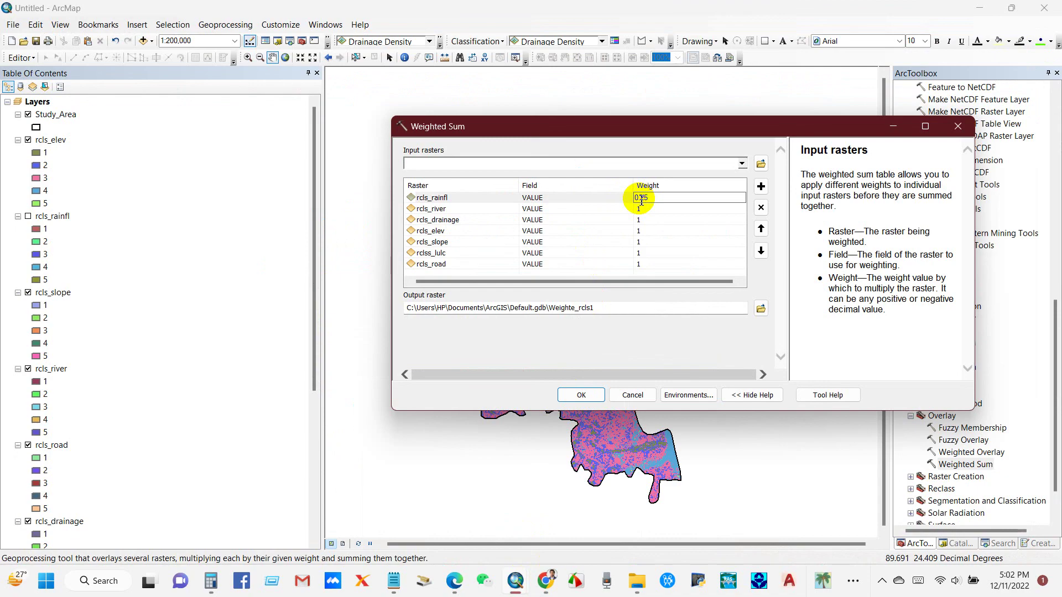
Step: Recheck the Word weight table and set the weights to 0.2 for rcls_river and 0.15 for both rcls_drainage and rcls_elev
left_click(640, 209)
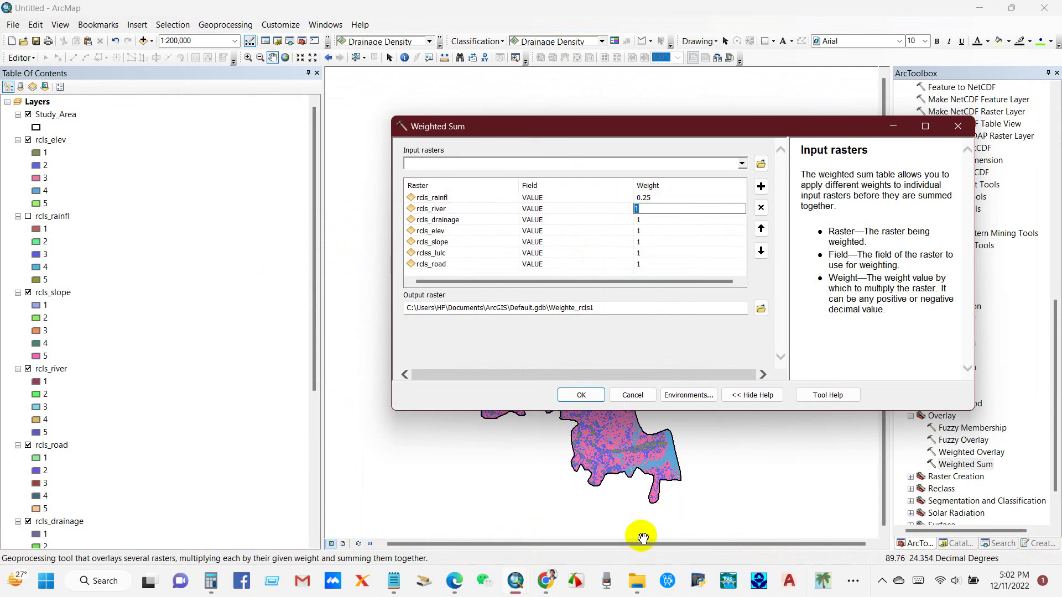
left_click(550, 582)
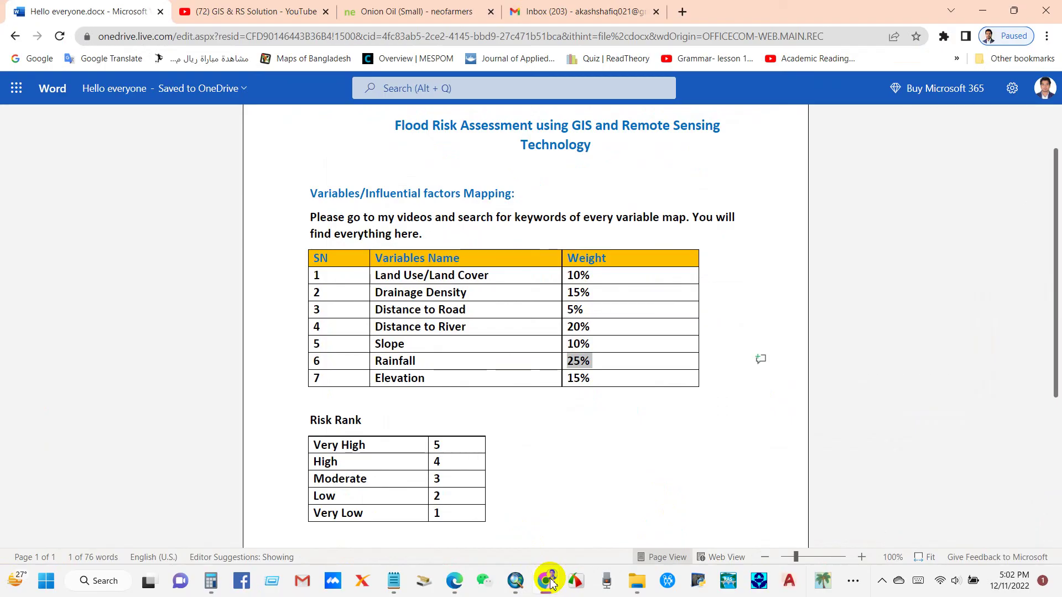
left_click(551, 582)
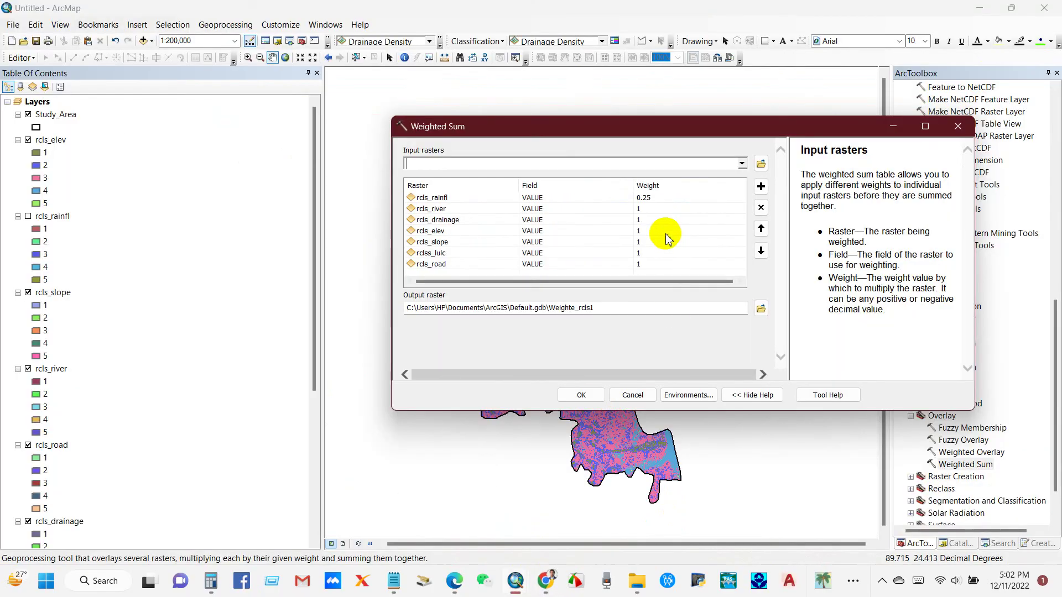
left_click(645, 211)
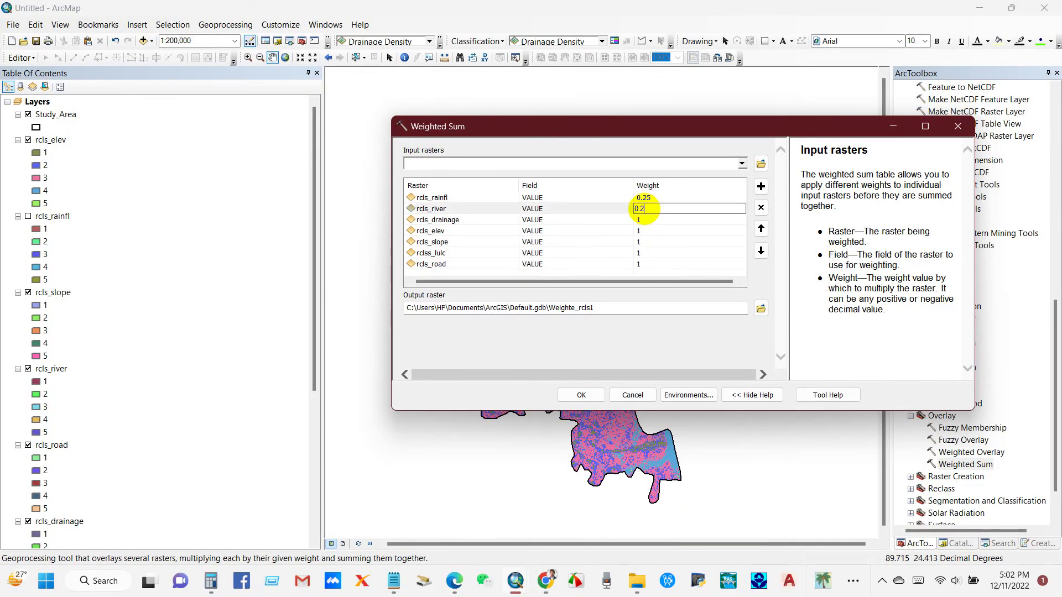
left_click(646, 220)
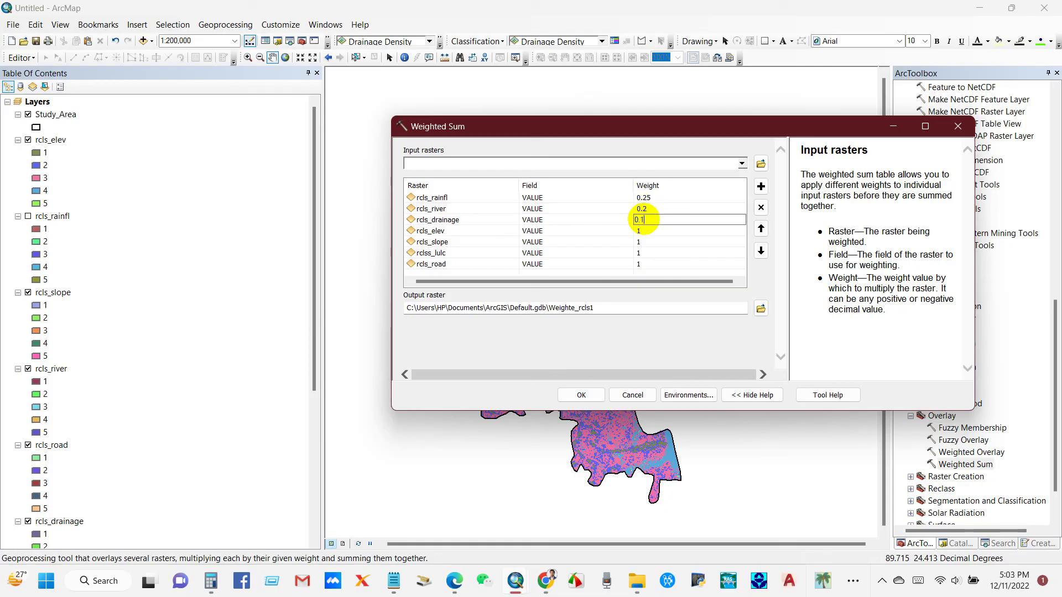
left_click(642, 231)
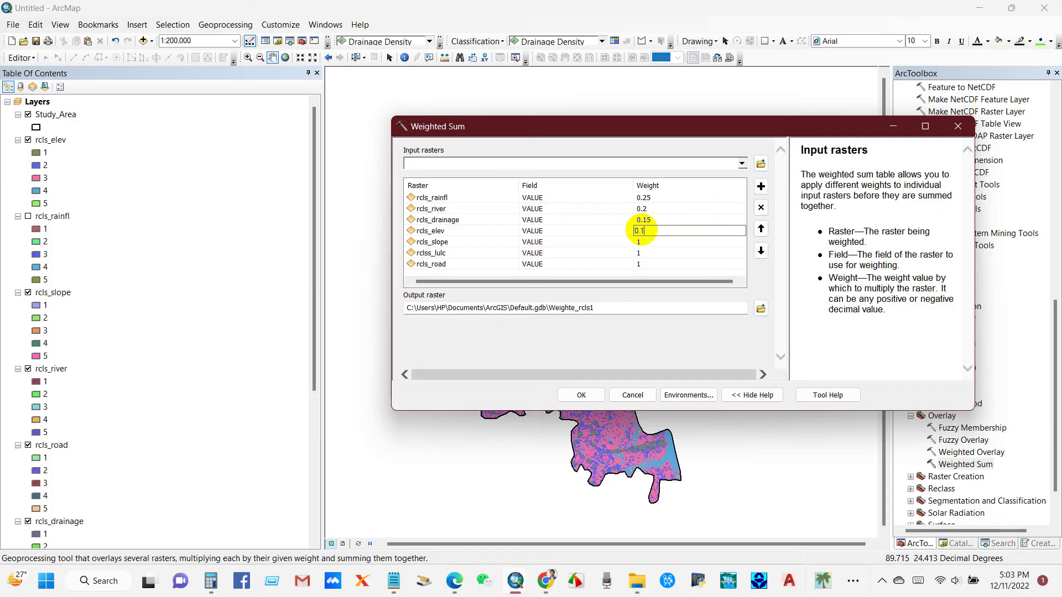
Step: Check the remaining weights in the Word table and set rcls_slope and rclss_lulc to 0.1 and rcls_road to 0.05
left_click(645, 242)
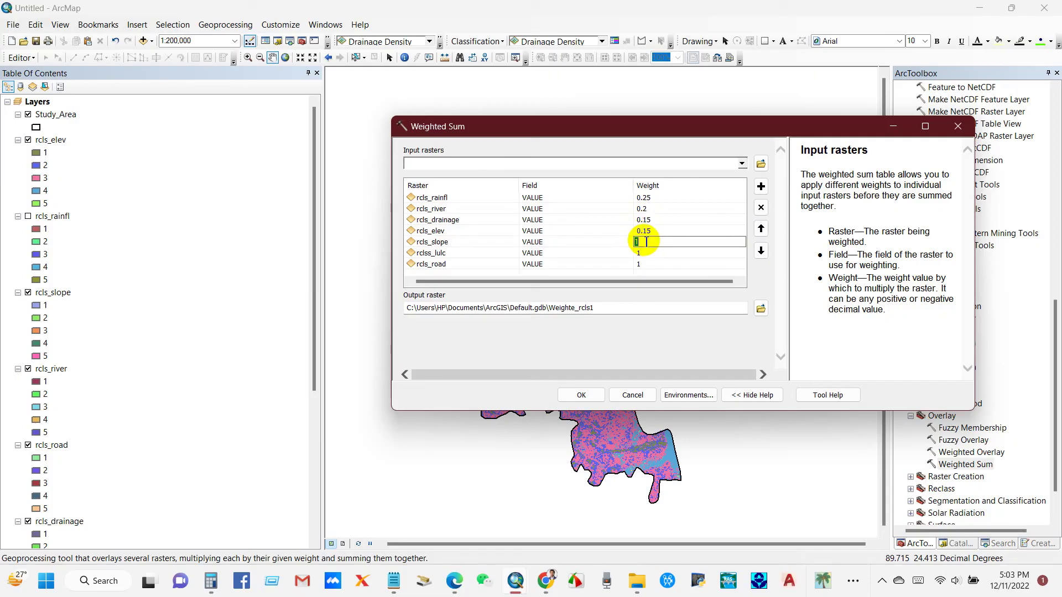
left_click(546, 579)
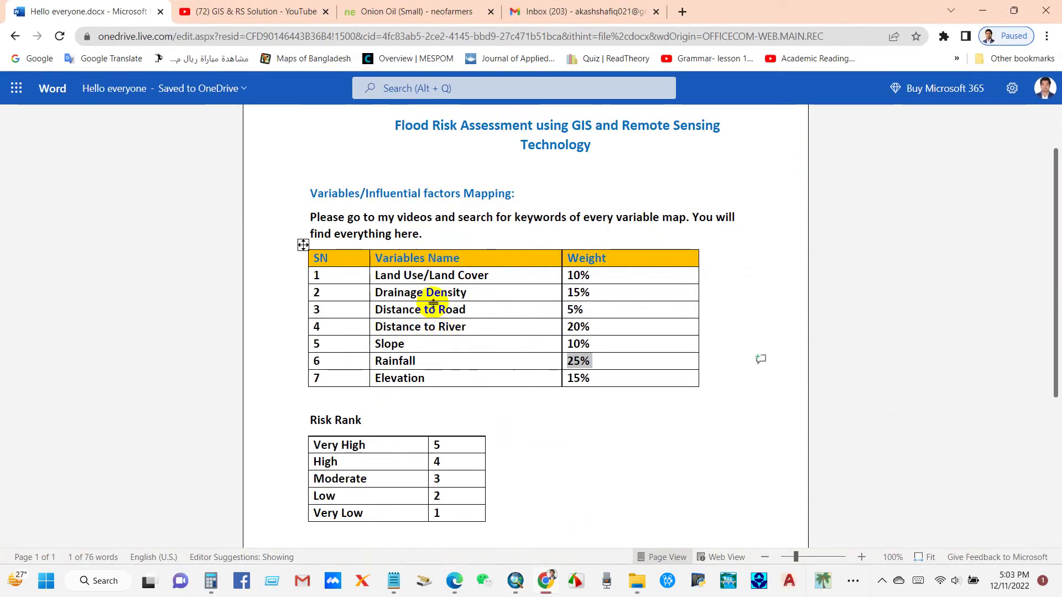
left_click(443, 378)
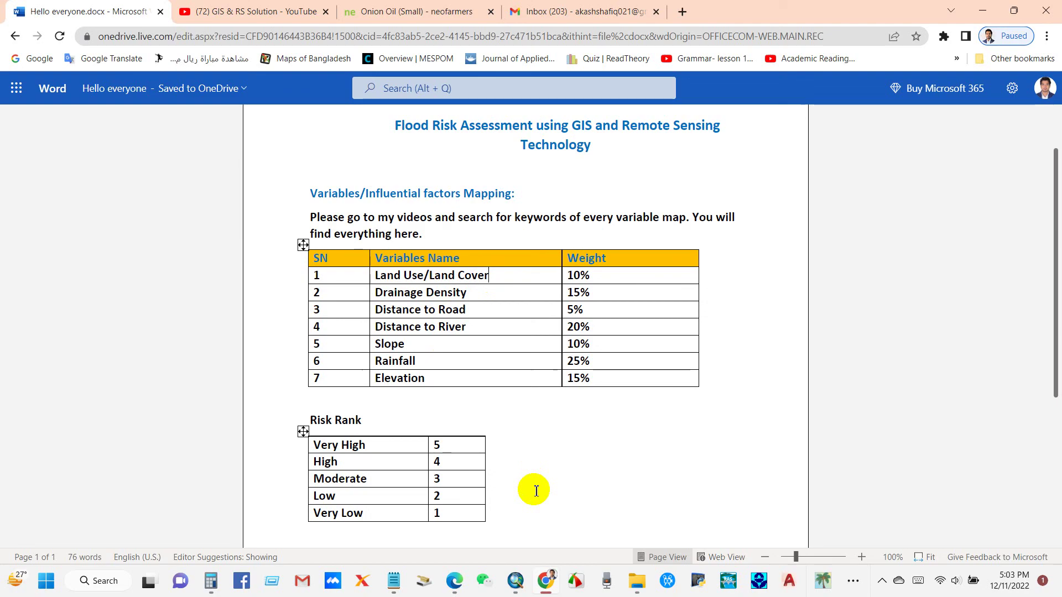
mouse_move(516, 580)
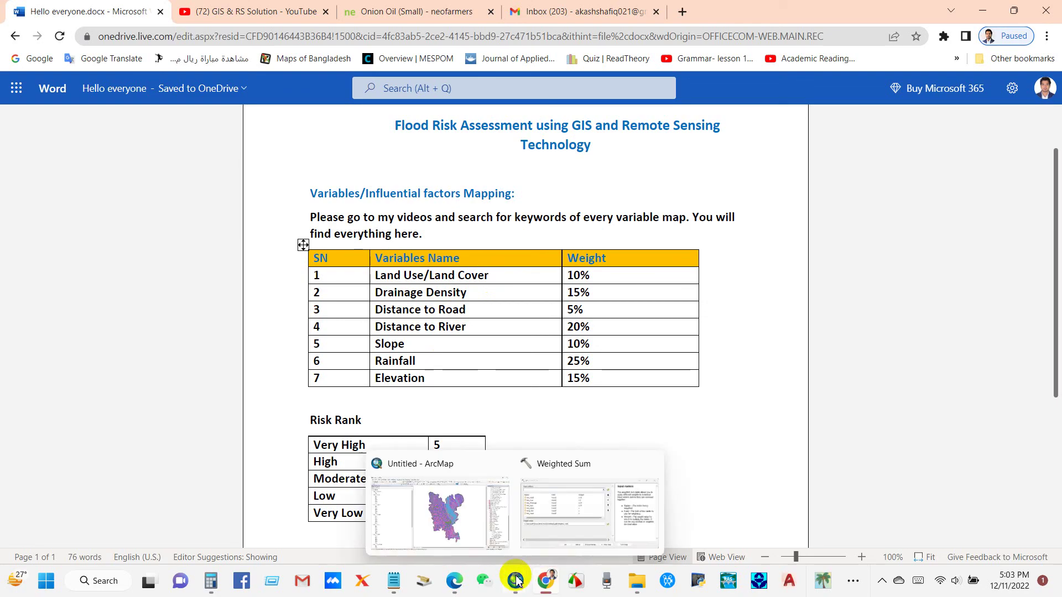
left_click(552, 515)
left_click(641, 244)
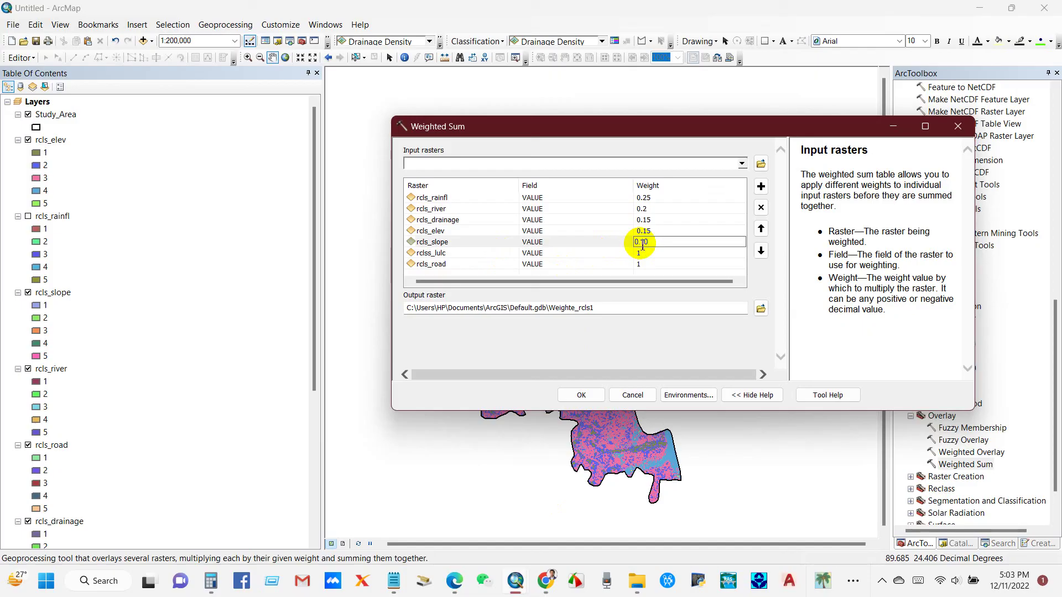
left_click(644, 254)
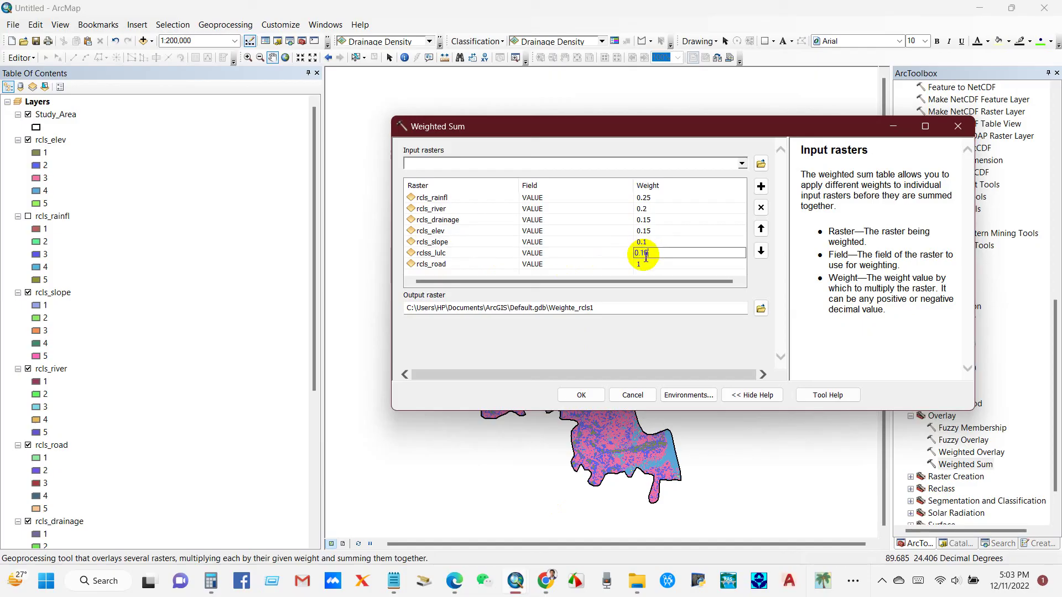
left_click(647, 265)
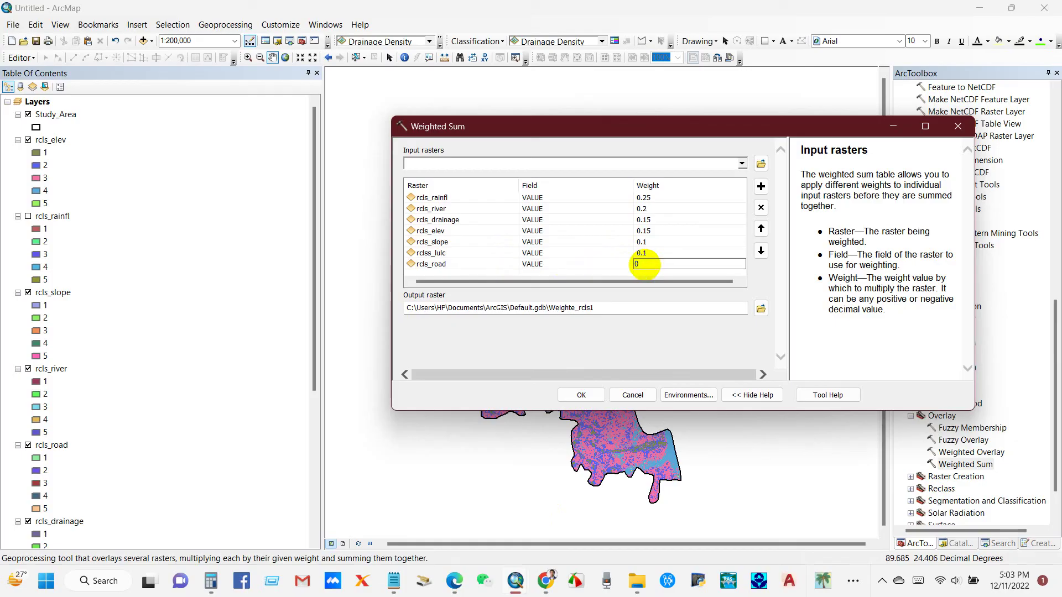
type("0.05")
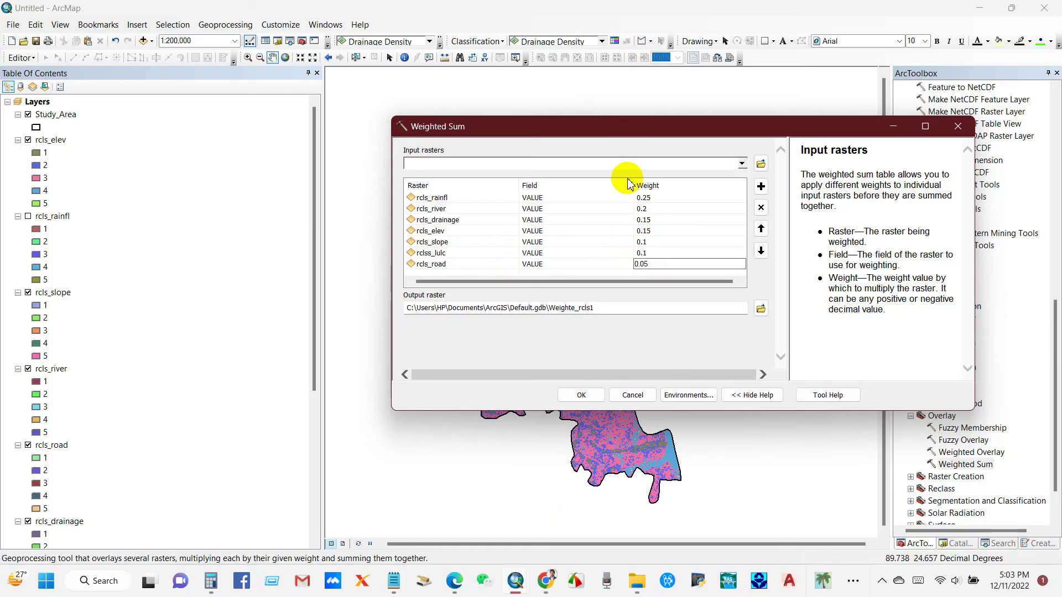
left_click(653, 233)
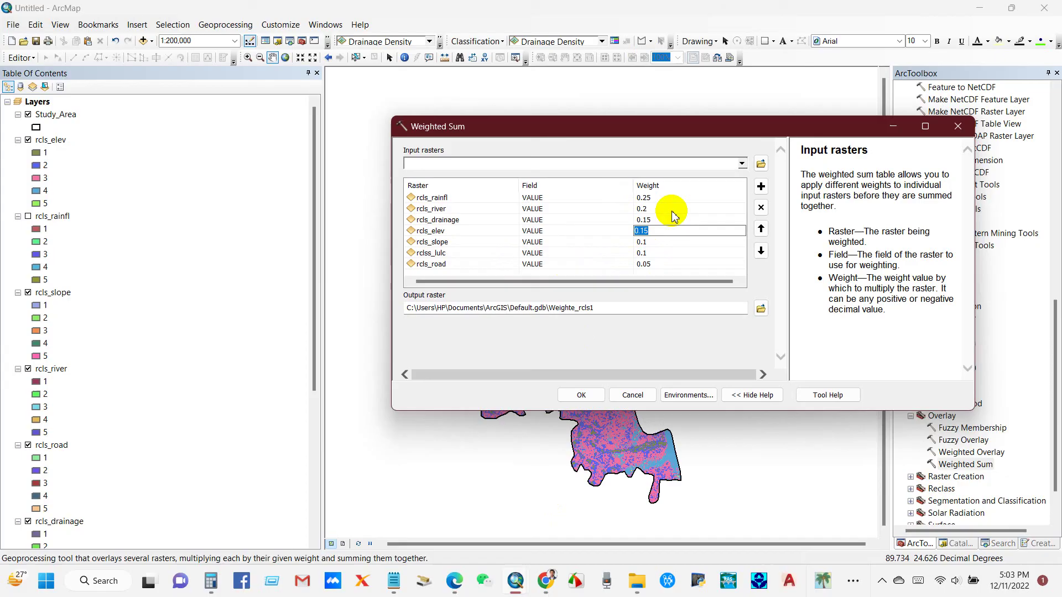
left_click(686, 184)
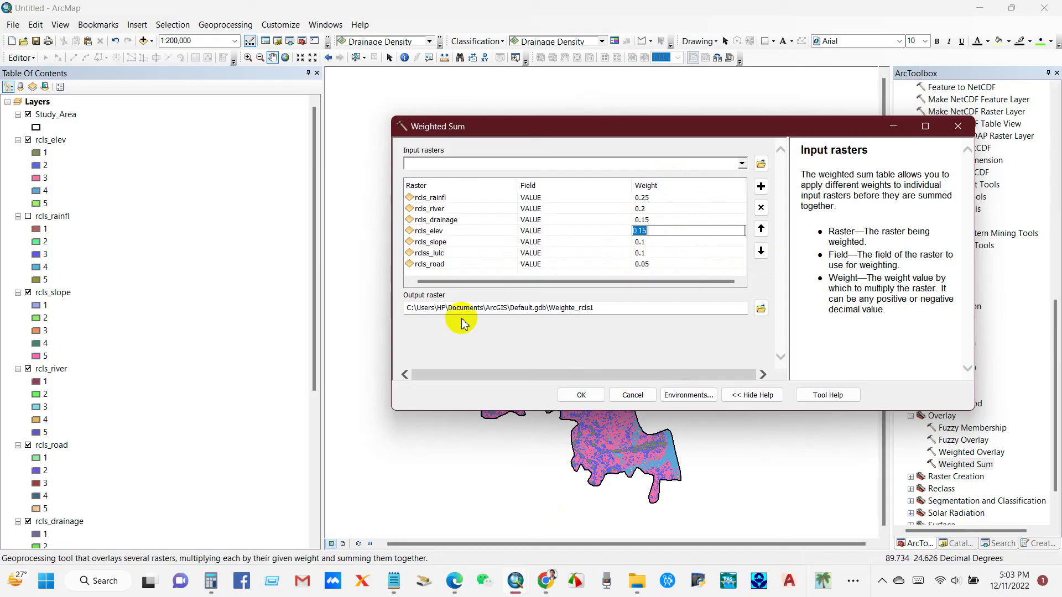
Step: Save the Weighted Sum output raster as flood_rsk in the Flood Tutorial folder and run the tool
left_click(761, 308)
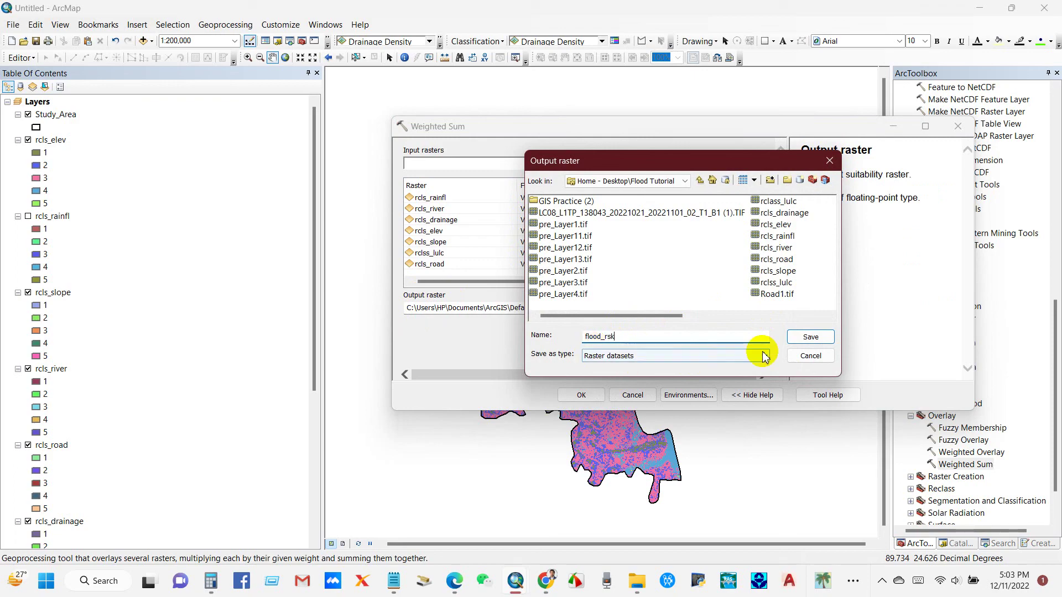
left_click(809, 337)
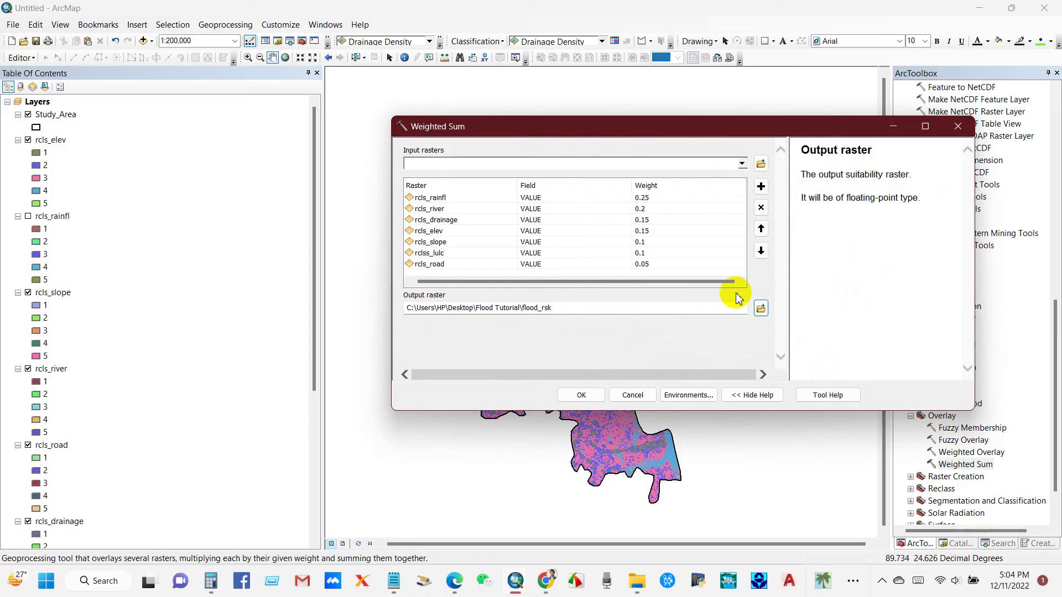
left_click(588, 396)
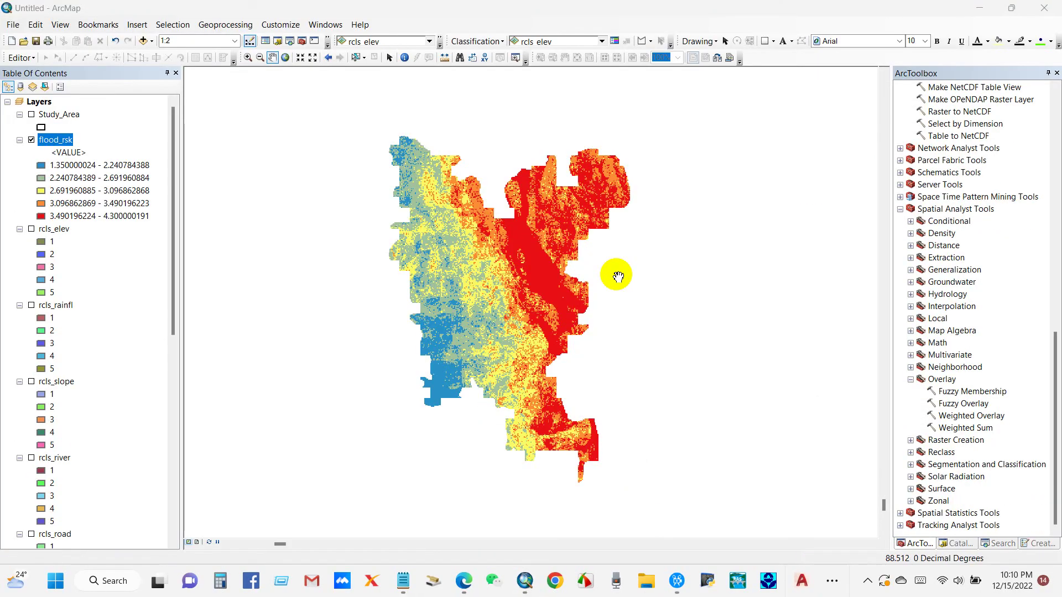
Step: Search for "reclassify" and open the Spatial Analyst Reclassify tool
left_click_drag(617, 275, 557, 275)
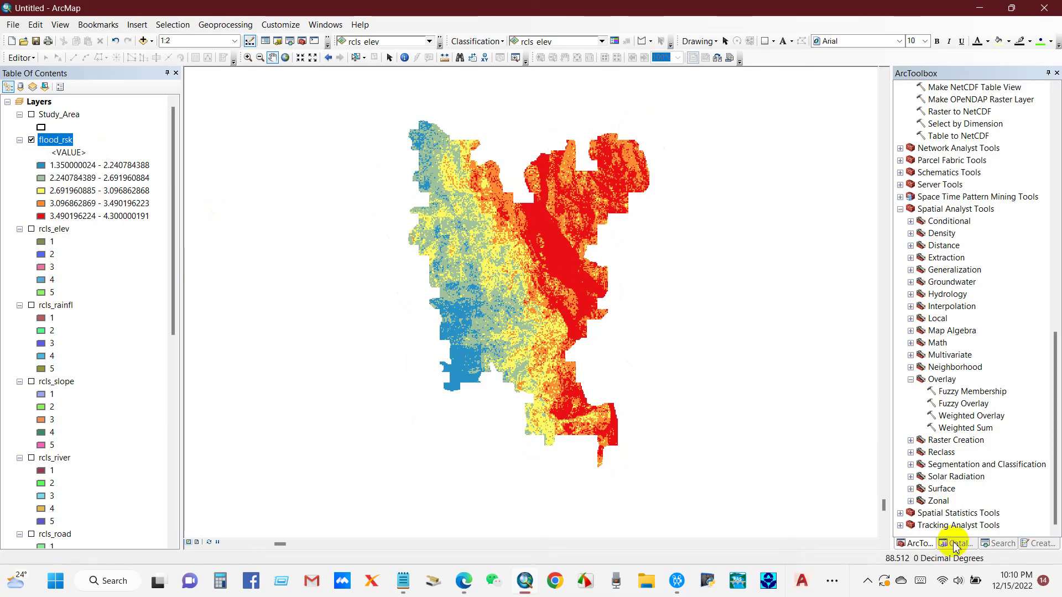
left_click(997, 543)
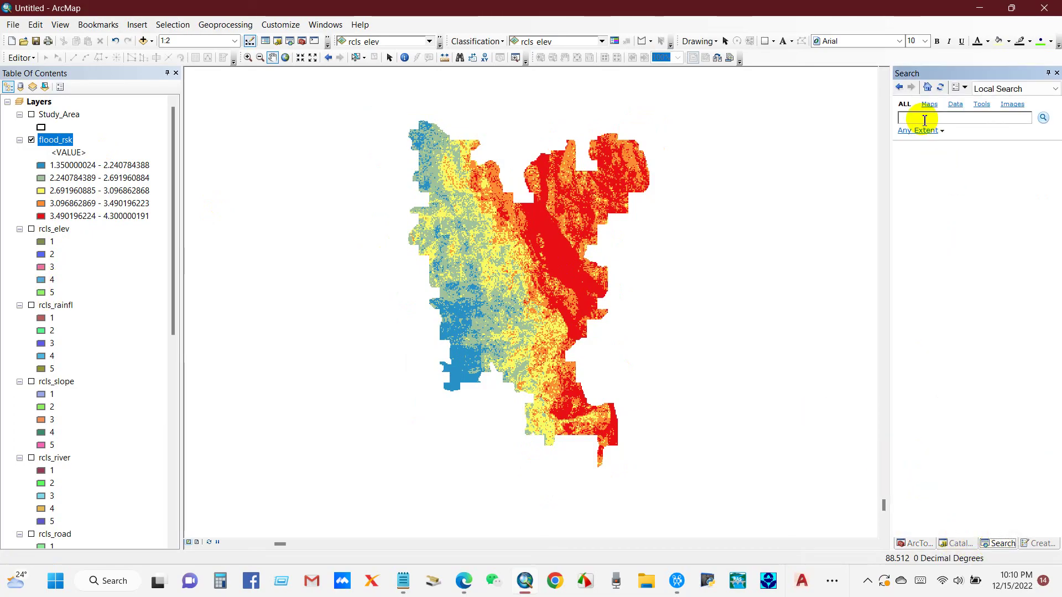
type("reclassify")
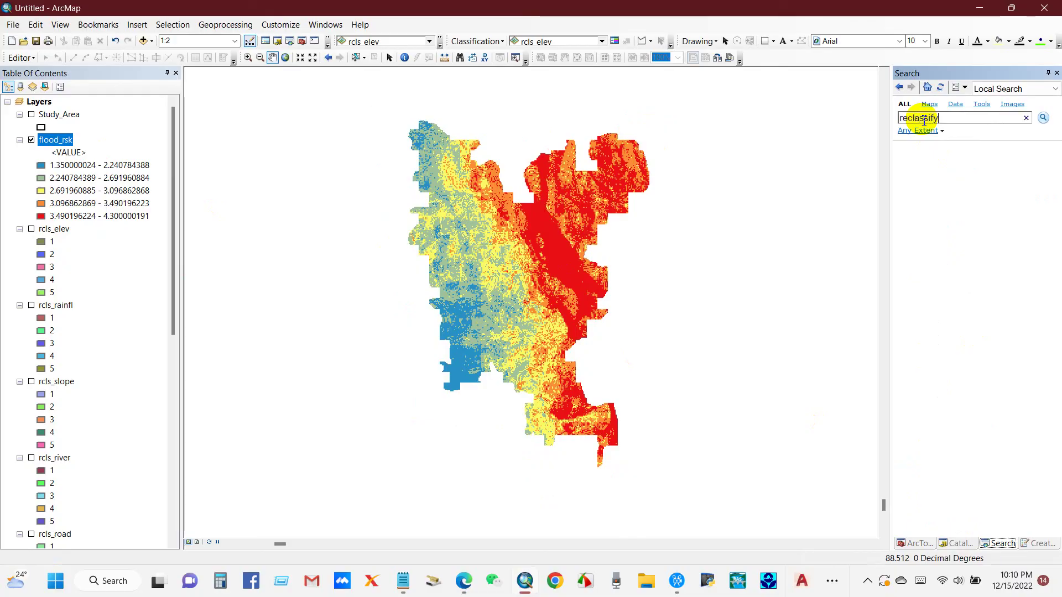
key("Return")
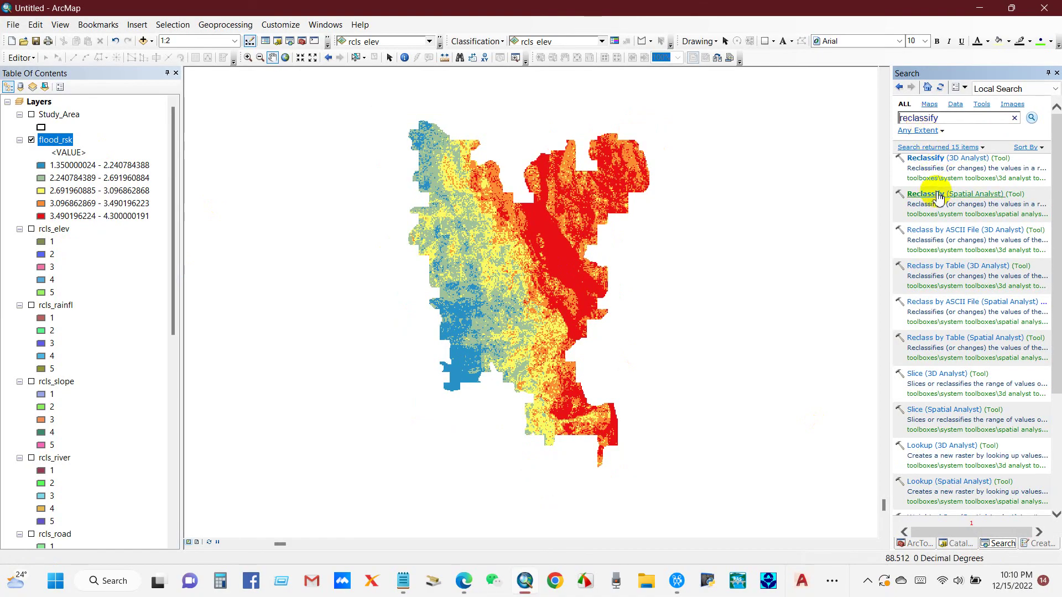
left_click(937, 196)
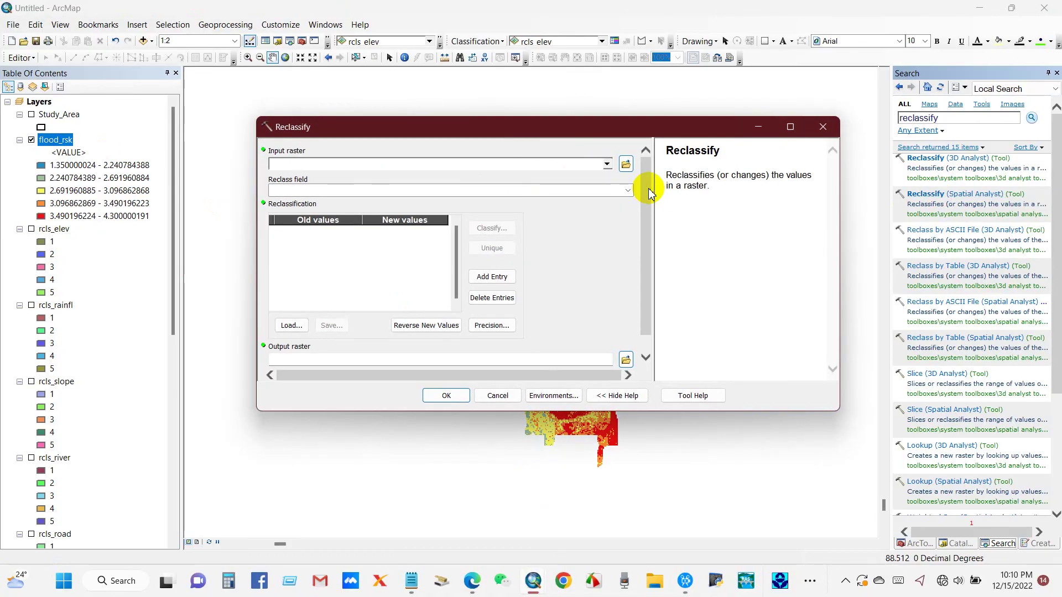
Step: Reclassify flood_rsk on the VALUE field into classes 1 to 5, changing missing values to NoData
left_click(606, 166)
left_click(312, 177)
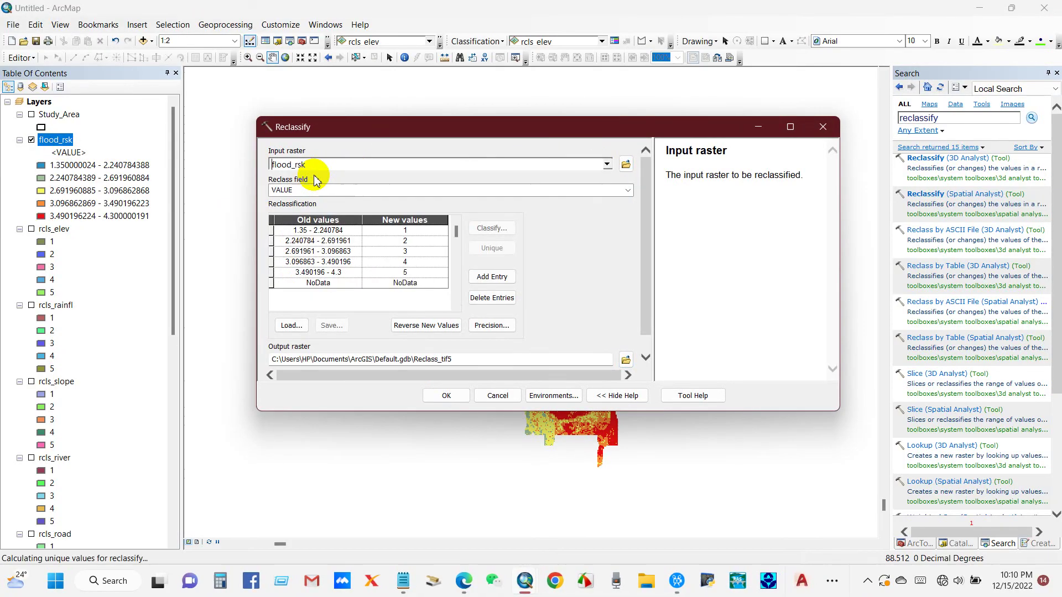
left_click_drag(437, 129, 252, 111)
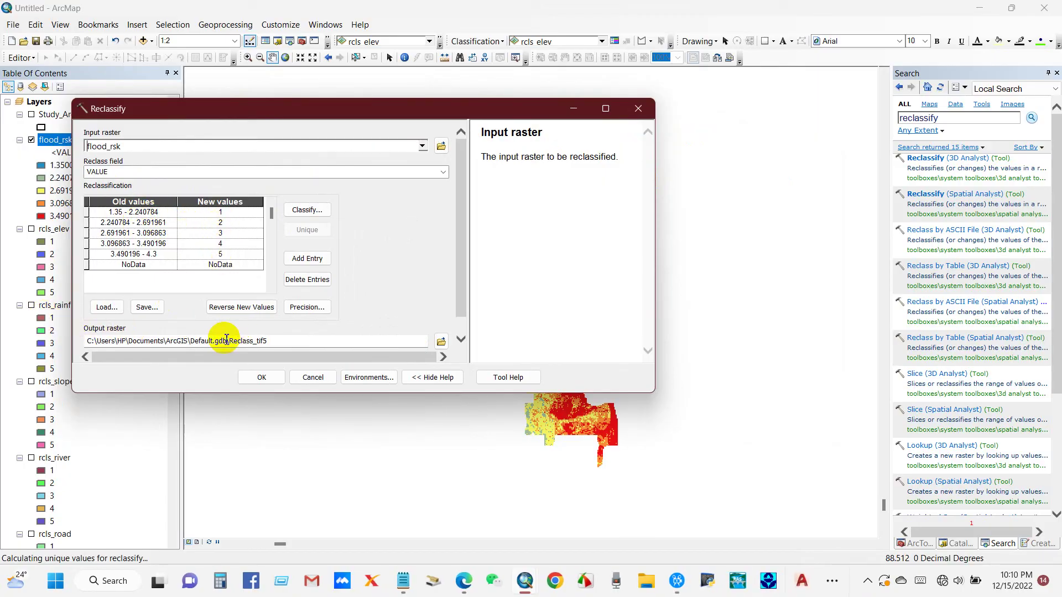
left_click_drag(464, 247, 462, 266)
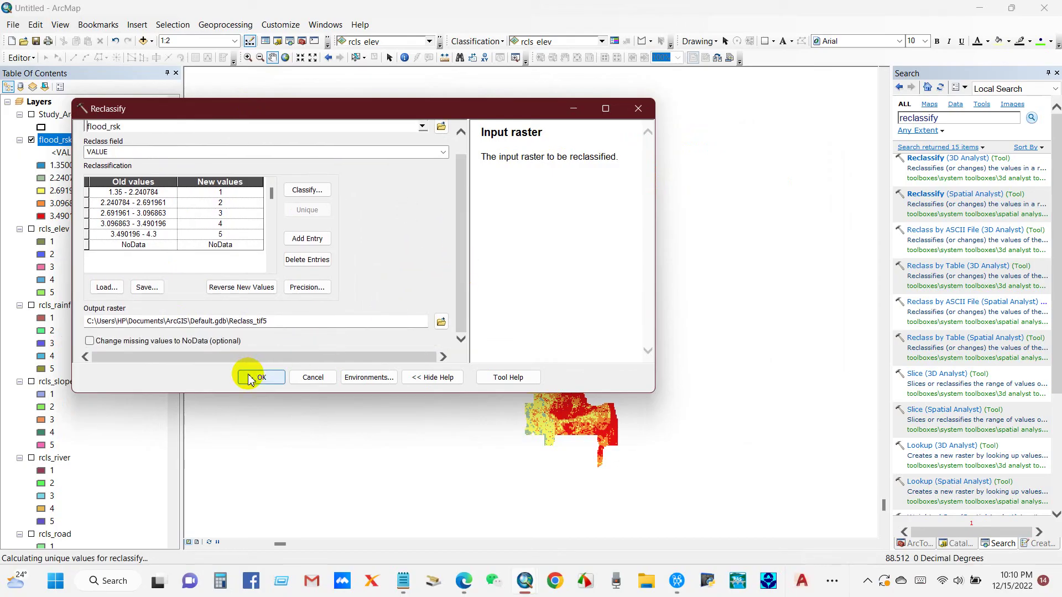
left_click(90, 341)
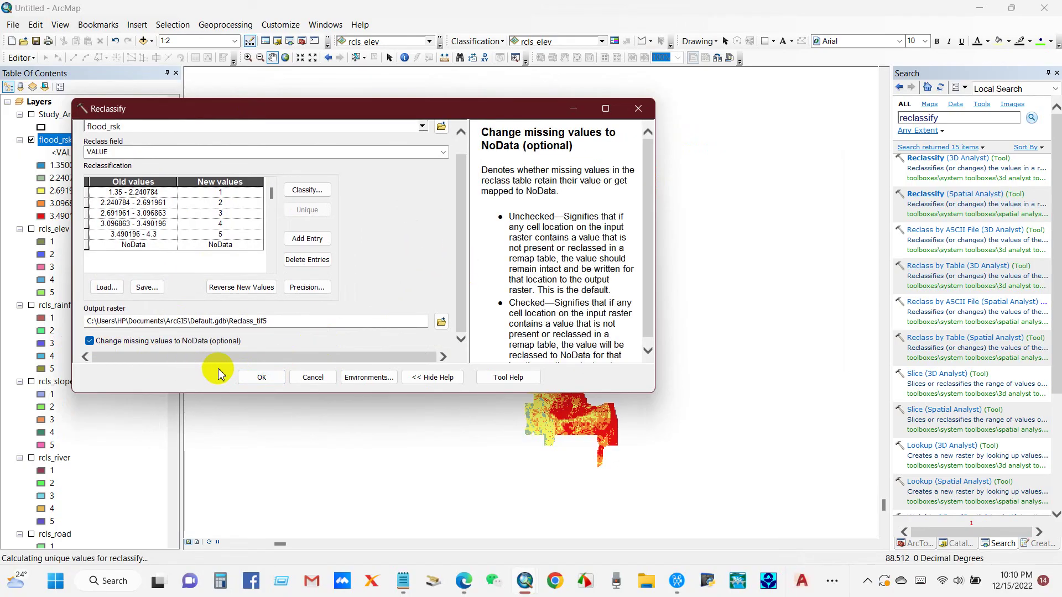
left_click(258, 377)
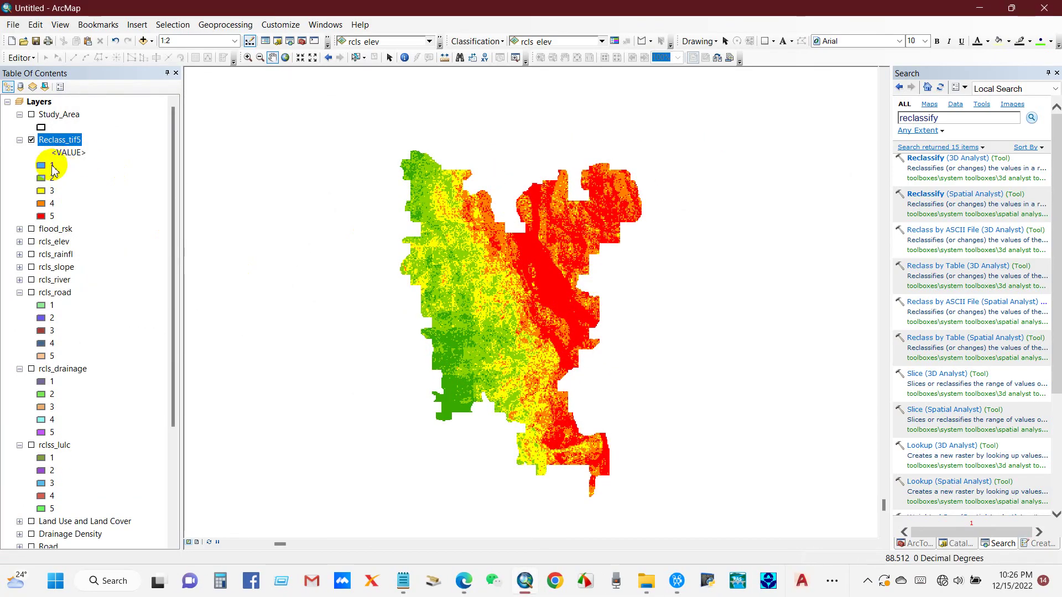
Step: Relabel class 1 of the Reclass_tif5 layer as Very Low
left_click(52, 166)
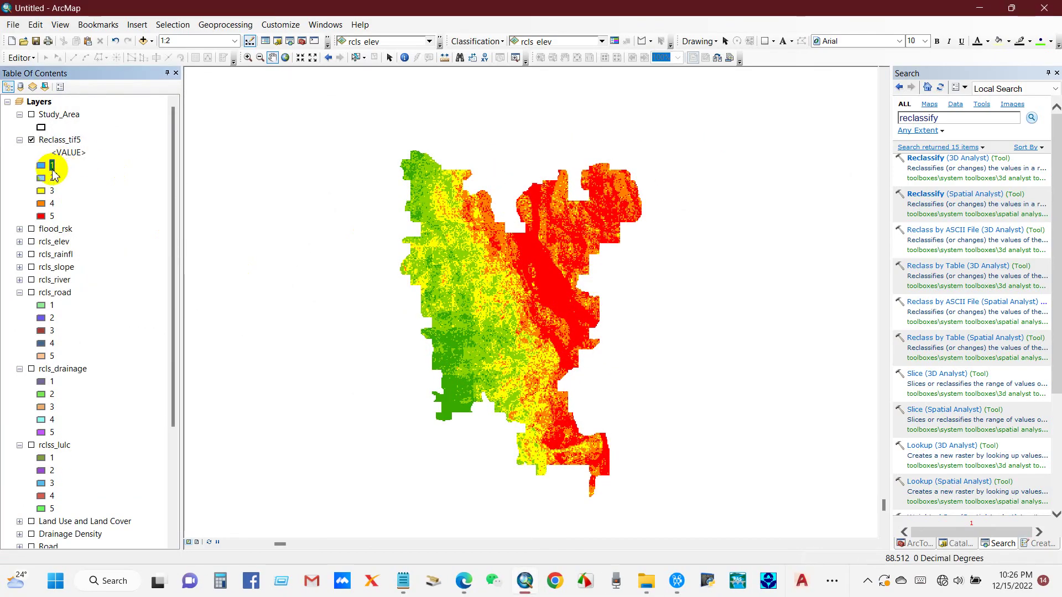
left_click(53, 165)
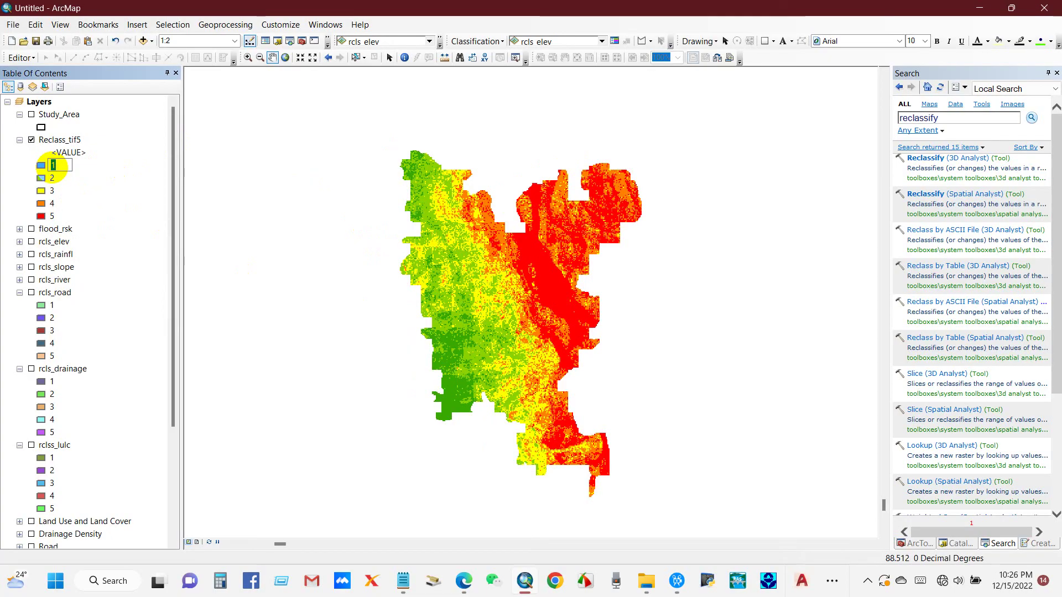
type("Very")
right_click(55, 171)
left_click(54, 170)
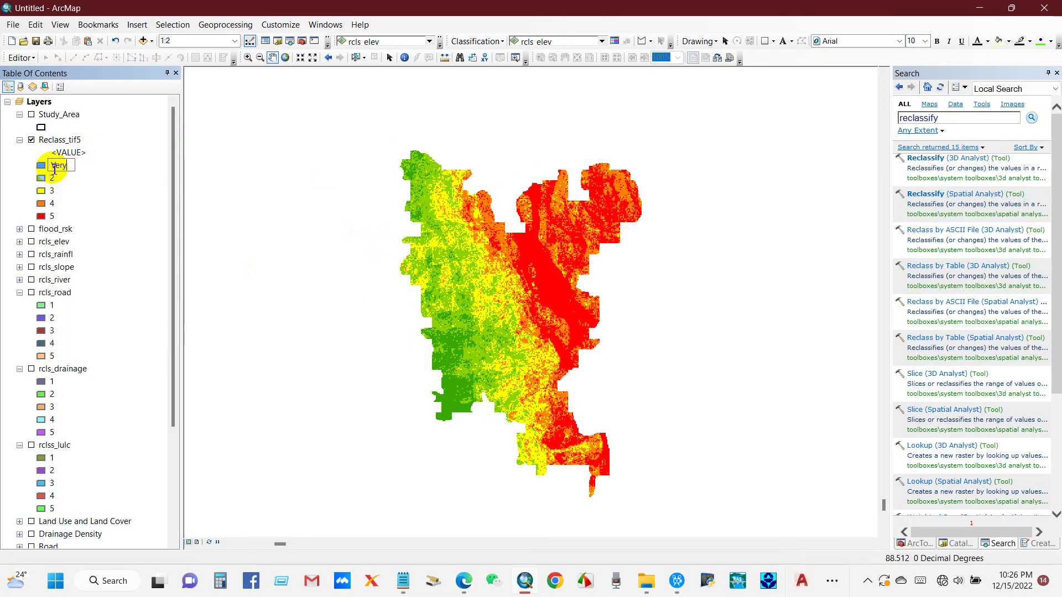
type("Low")
key("Return")
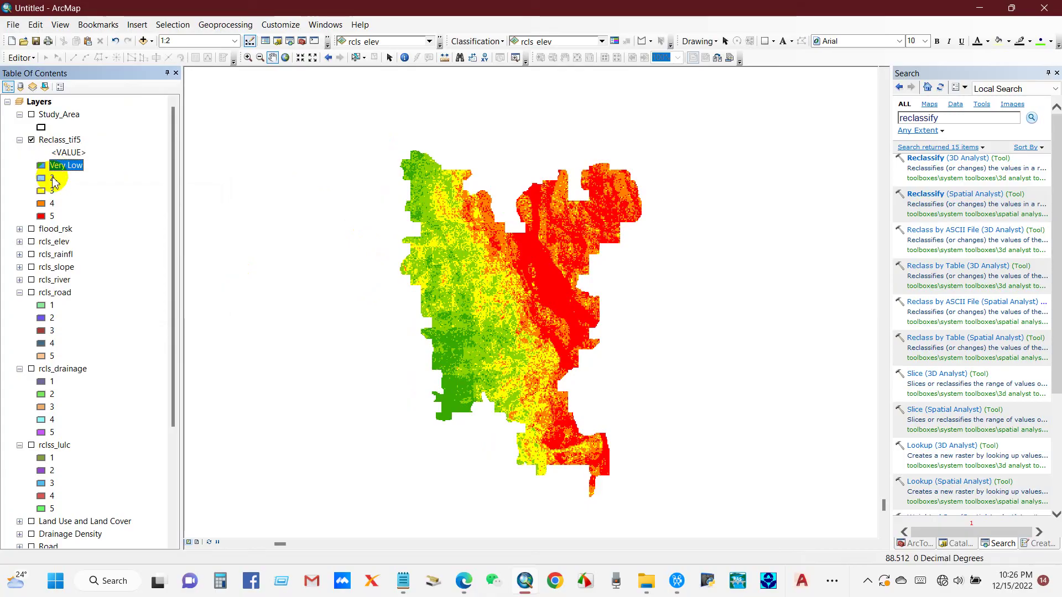
Step: Label classes 2 to 5 of Reclass_tif5 as Low, Moderate, High and Very High in the layer's symbology and apply the changes
left_click(53, 178)
double_click(53, 178)
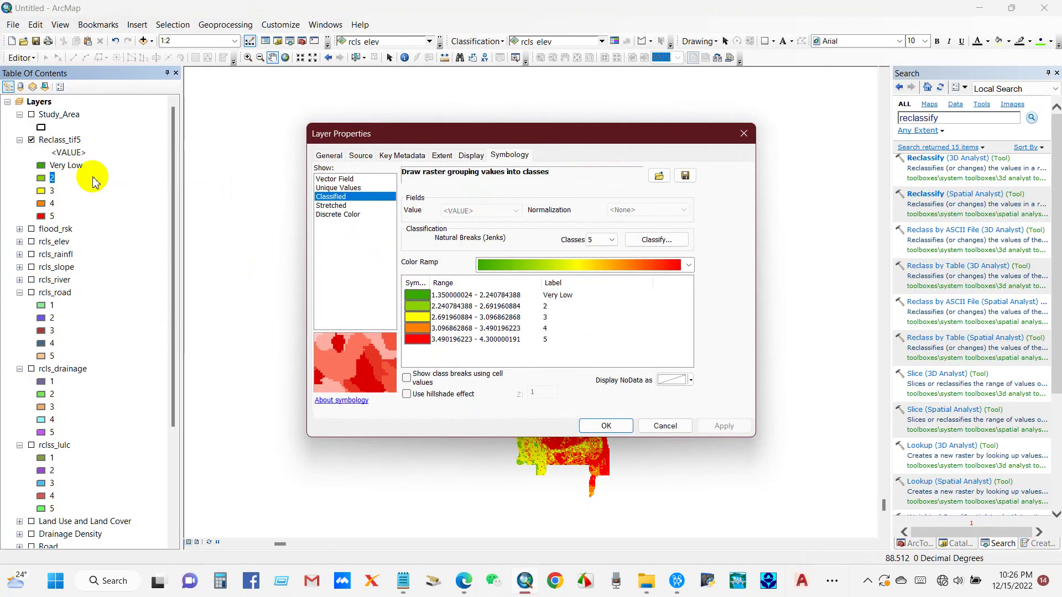
left_click(548, 307)
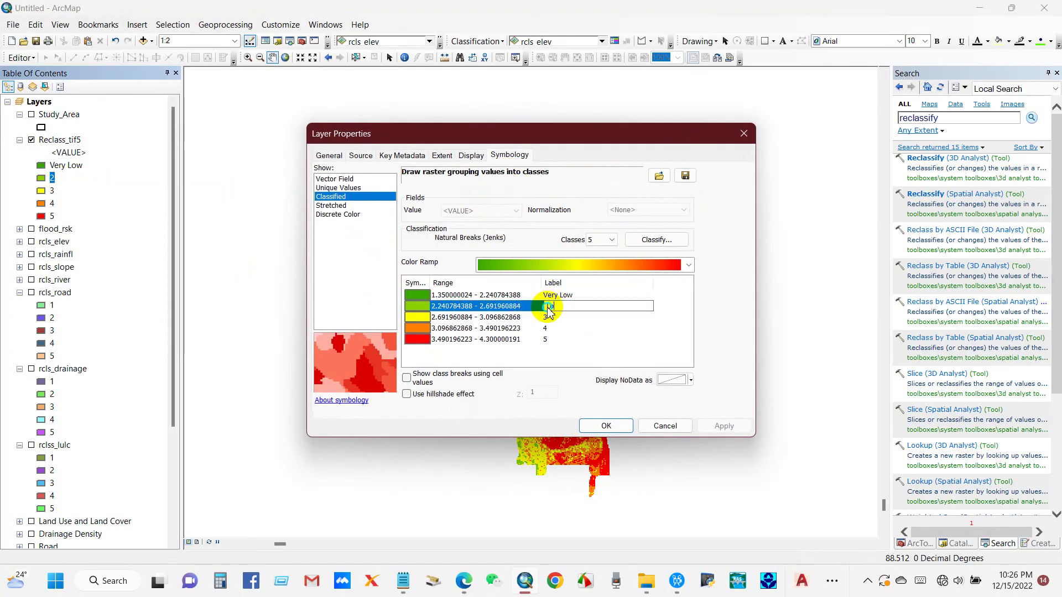
right_click(549, 312)
key("Escape")
type("Lo")
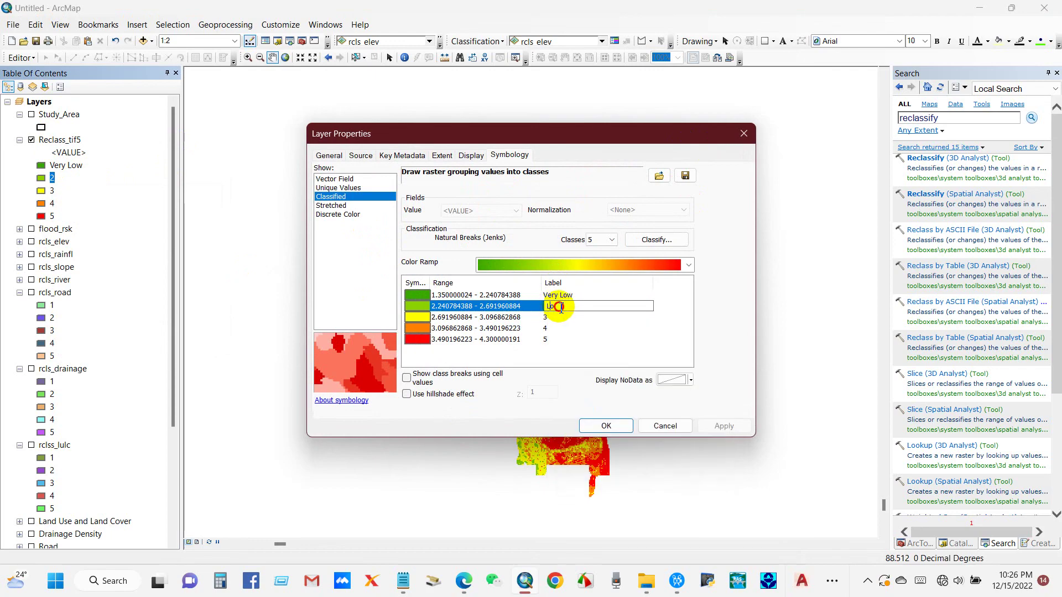
type("w")
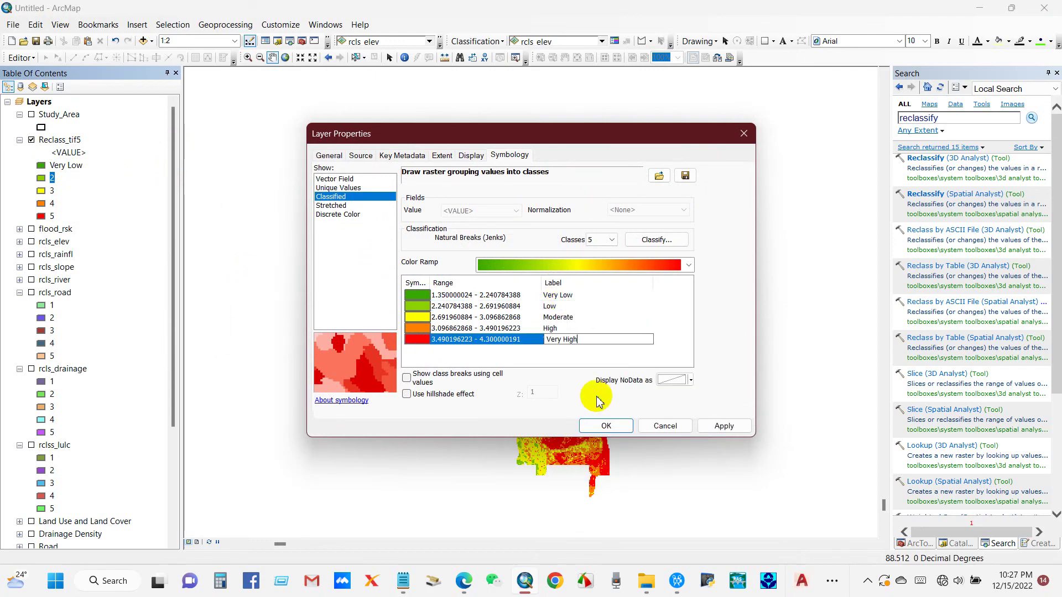
left_click(607, 427)
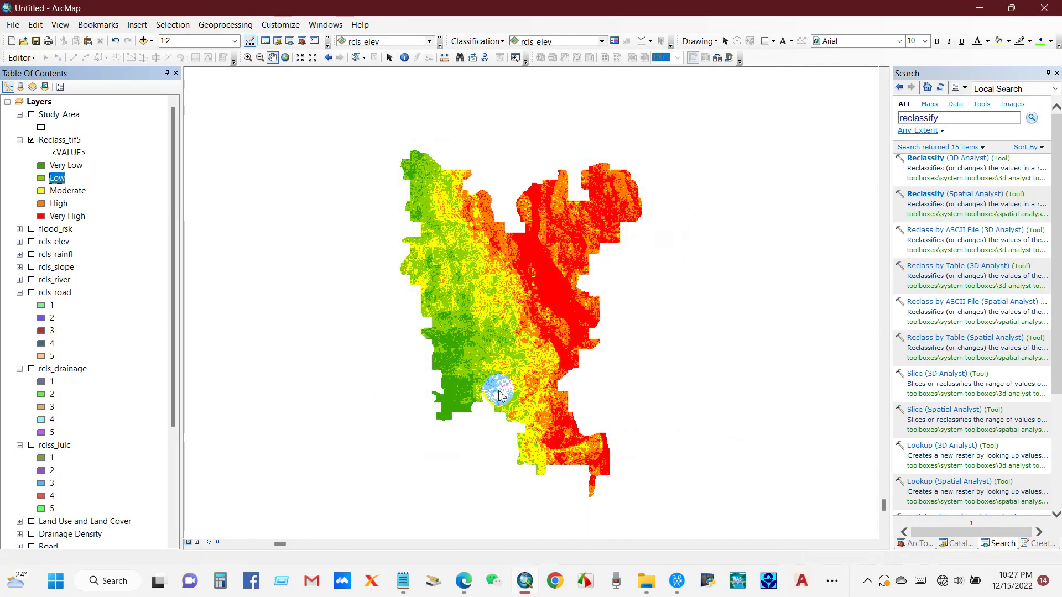
right_click(606, 427)
Step: Rename the Reclass_tif5 layer as Flood Risk
right_click(65, 141)
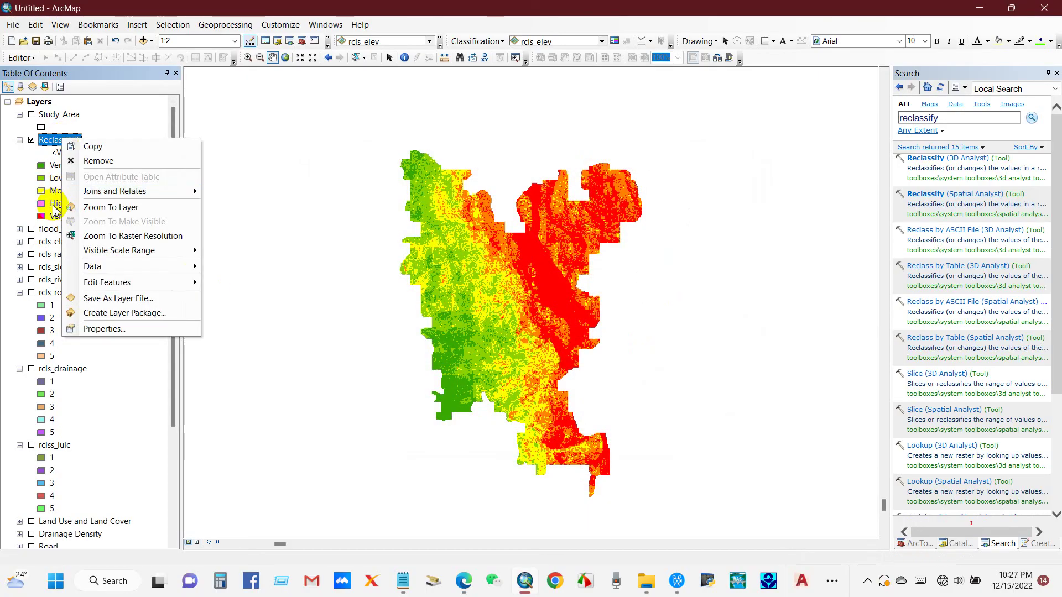
left_click(65, 141)
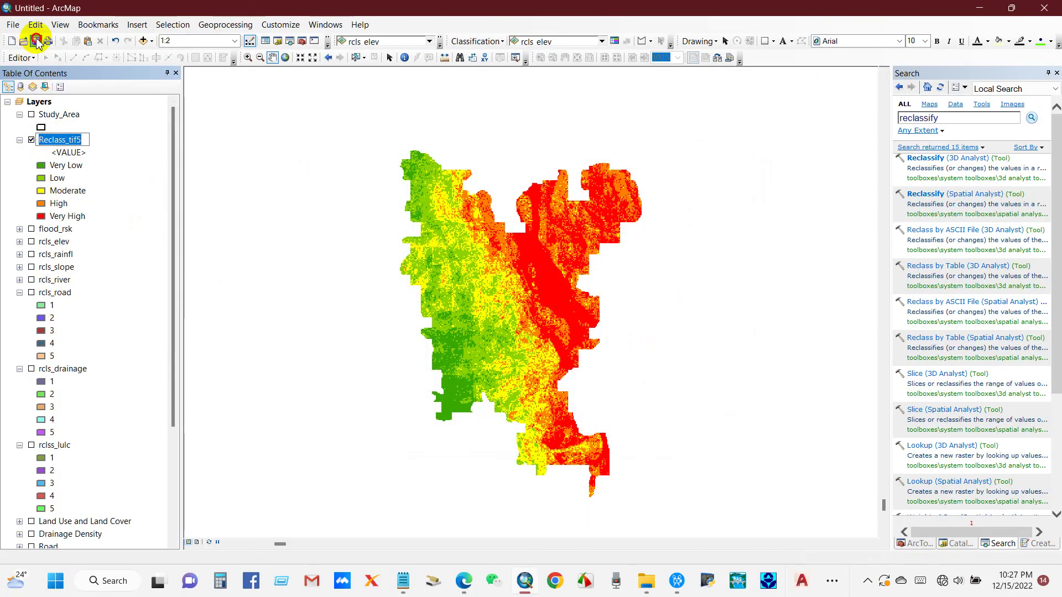
left_click(402, 250)
left_click(428, 276)
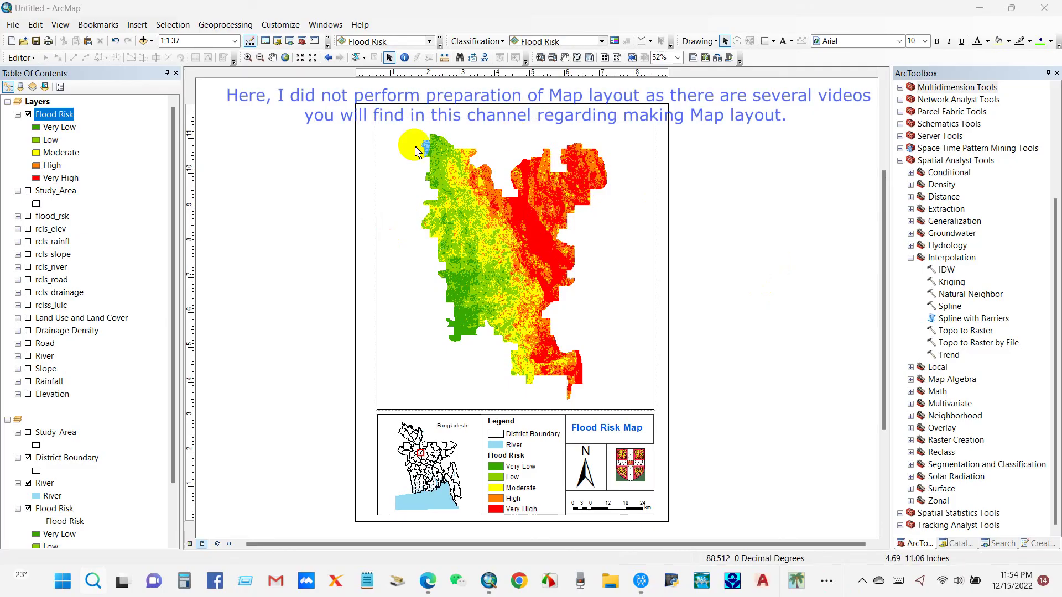
left_click(474, 186)
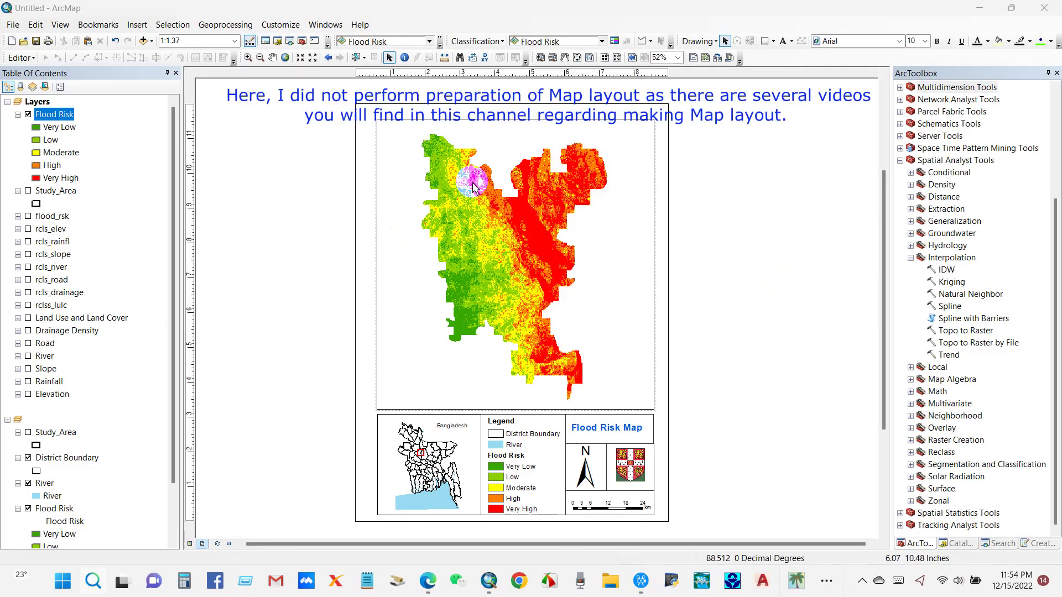
left_click(36, 45)
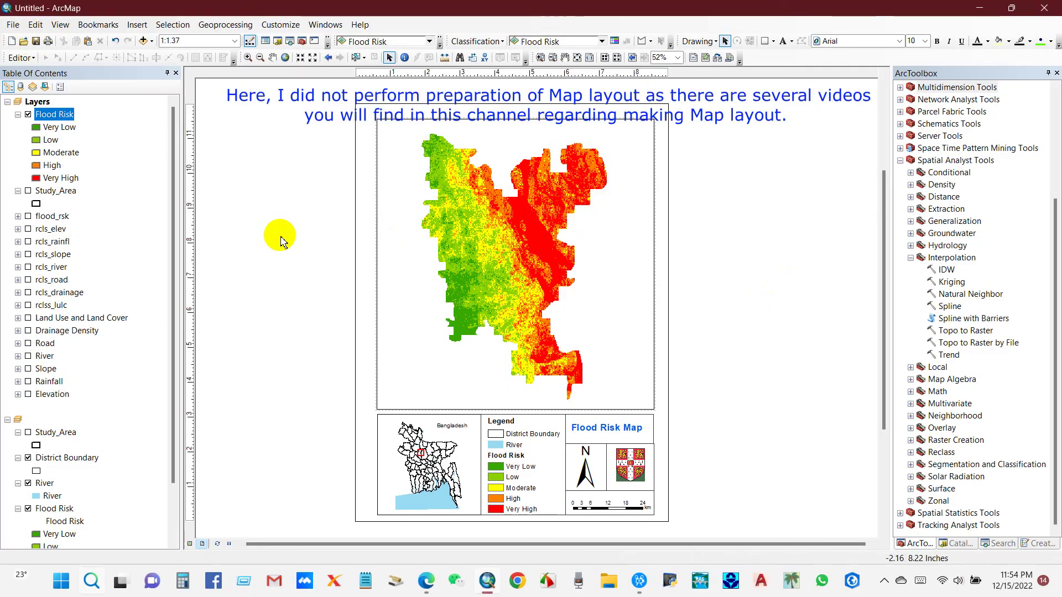